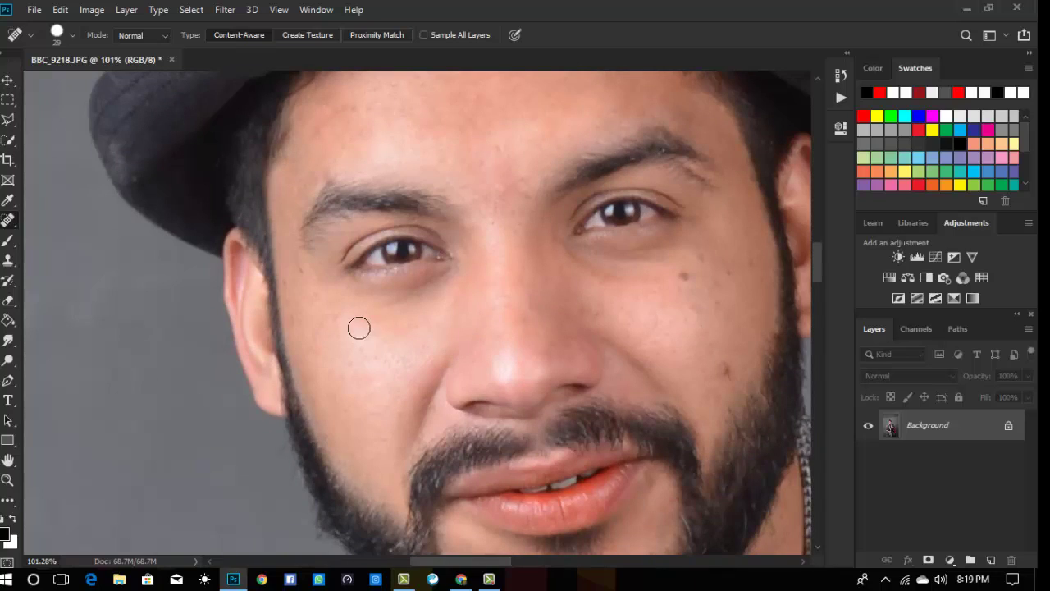
- Remove the small spots and moles on both cheeks and beside the eye with the content-aware Spot Healing Brush
left_click(293, 276)
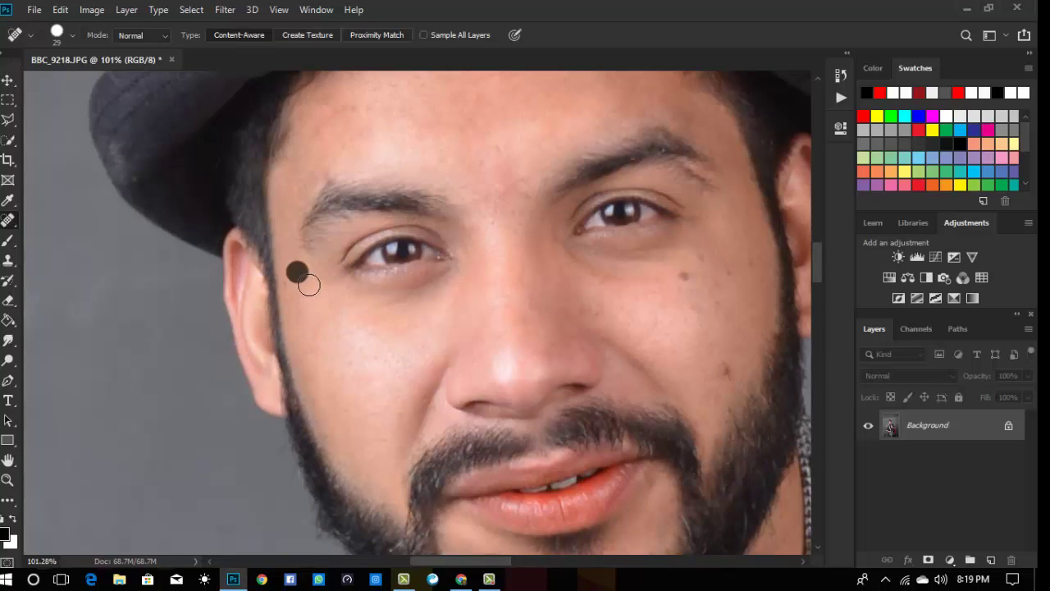
left_click(290, 279)
left_click(317, 265)
left_click(356, 296)
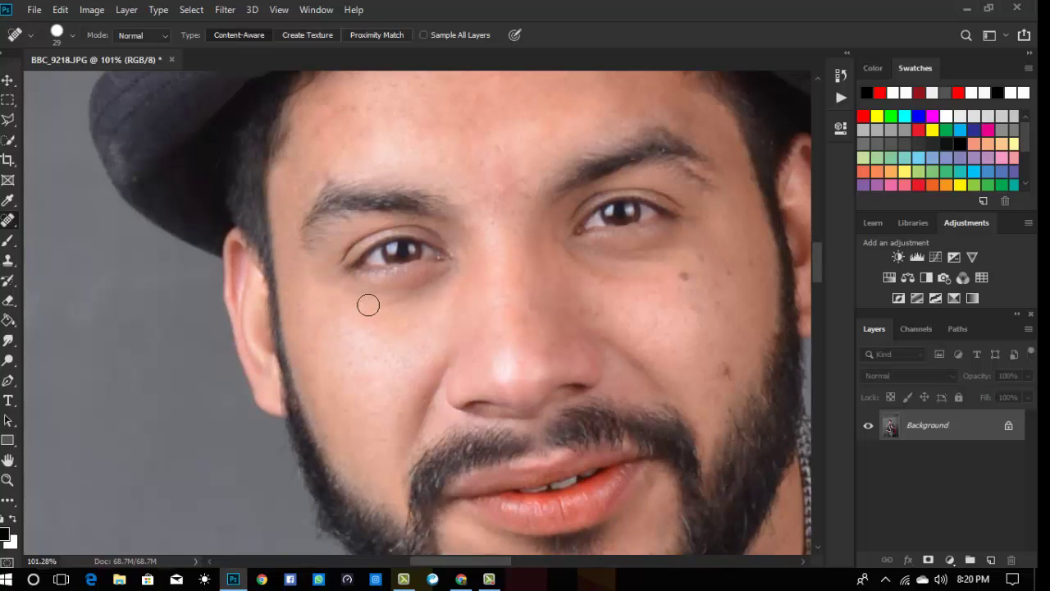
left_click(719, 305)
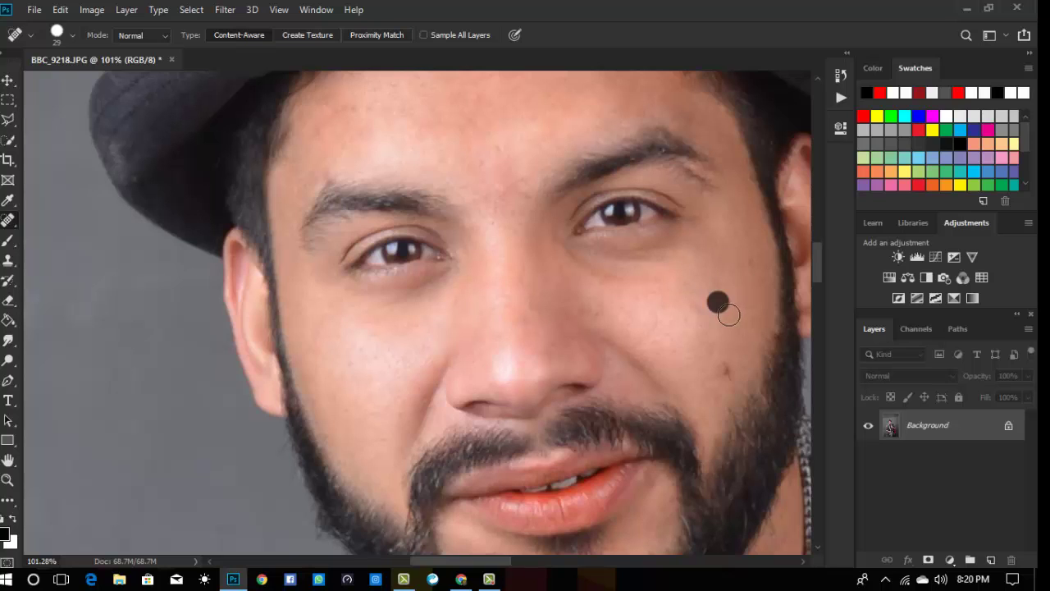
left_click(688, 299)
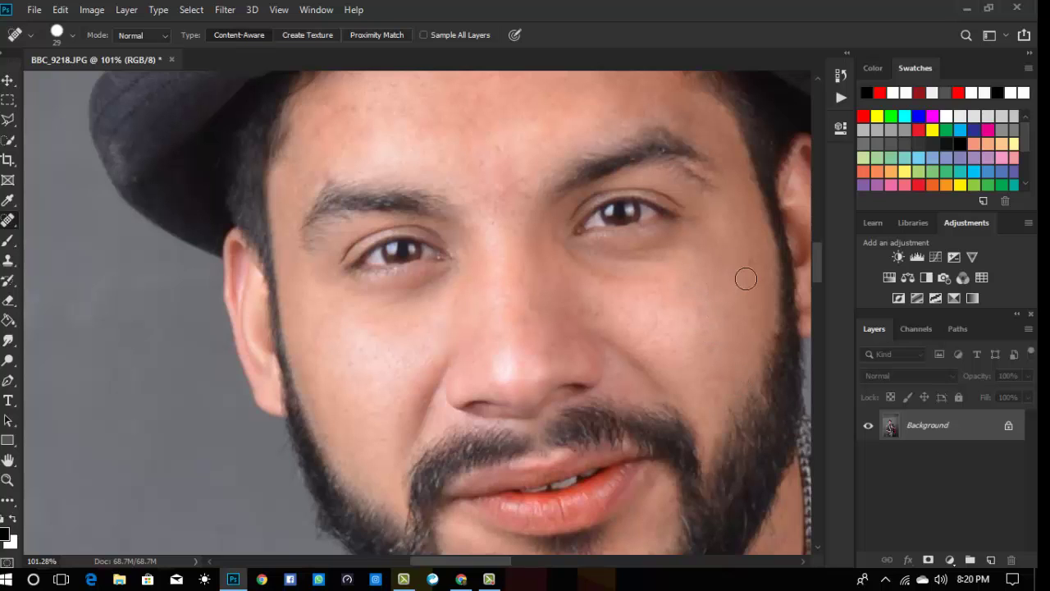
- Heal the remaining small blemishes above the eyebrow, on the nose and between the eyebrows
scroll(763, 256, "up", 3)
left_click(646, 212)
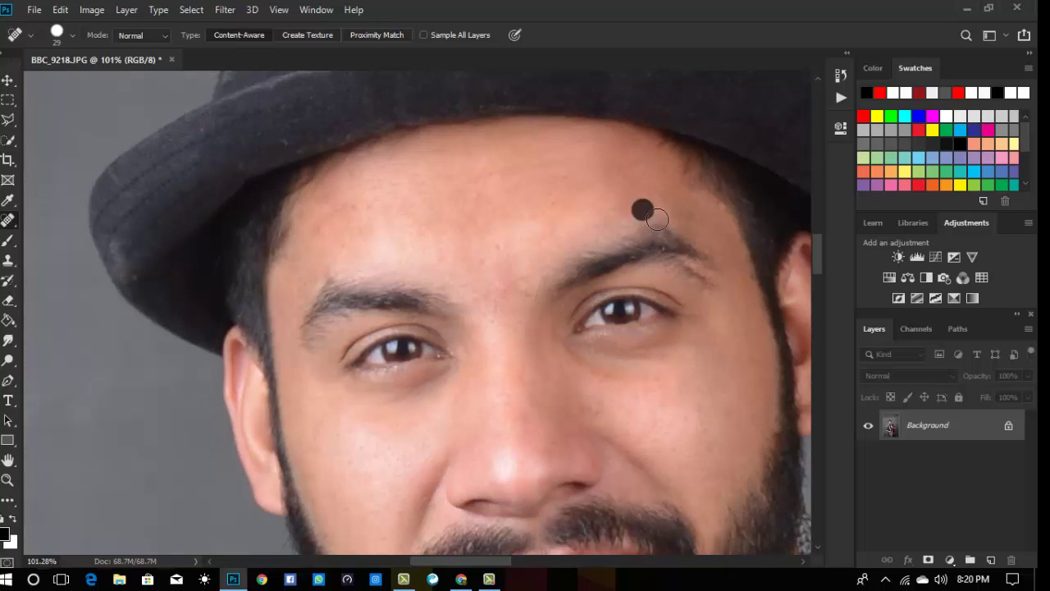
scroll(556, 468, "down", 2)
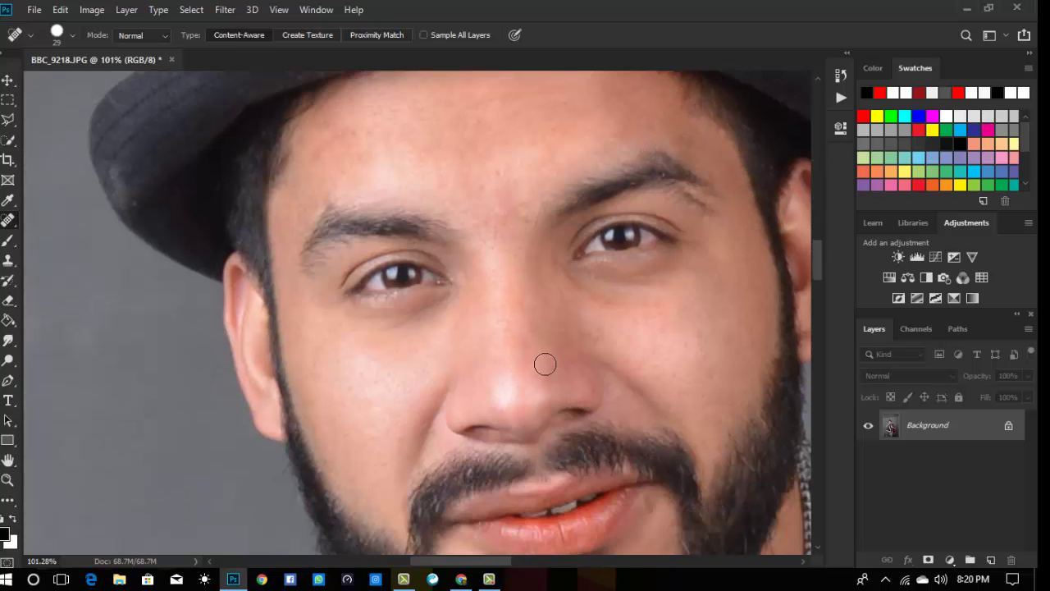
left_click(531, 349)
scroll(528, 348, "up", 2)
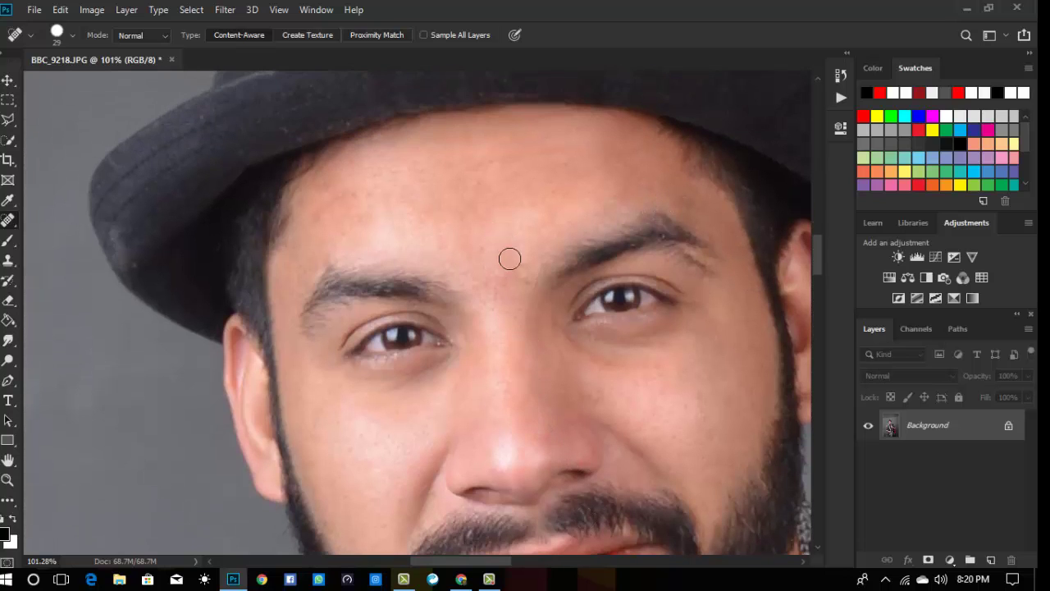
left_click(499, 281)
left_click(492, 306)
left_click(514, 314)
scroll(520, 346, "down", 3)
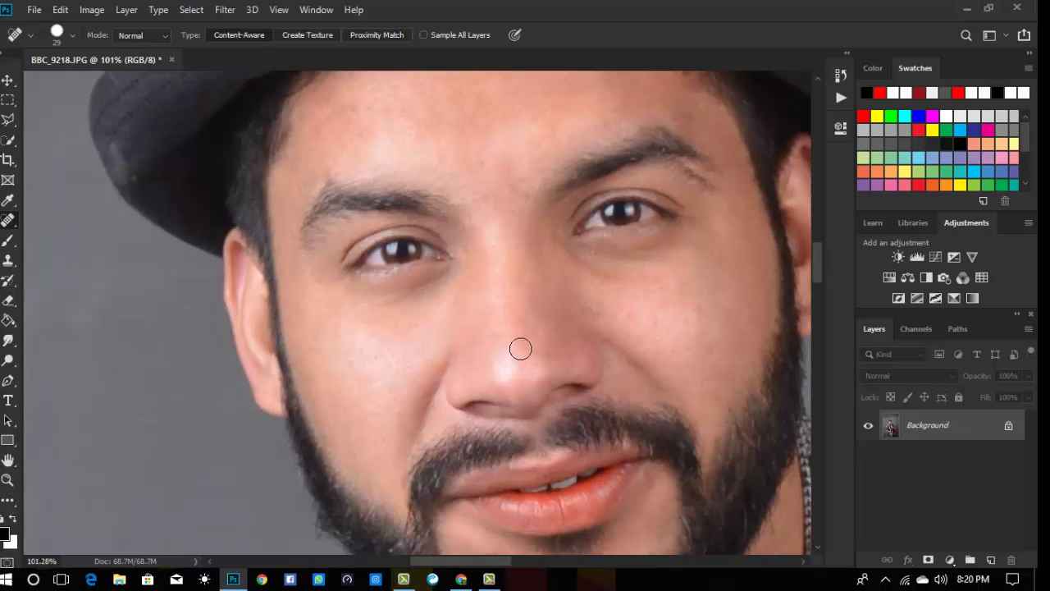
- Heal the blemishes below the lower lip and beside the corner of the mouth
scroll(520, 348, "down", 5)
left_click(483, 394)
left_click(649, 324)
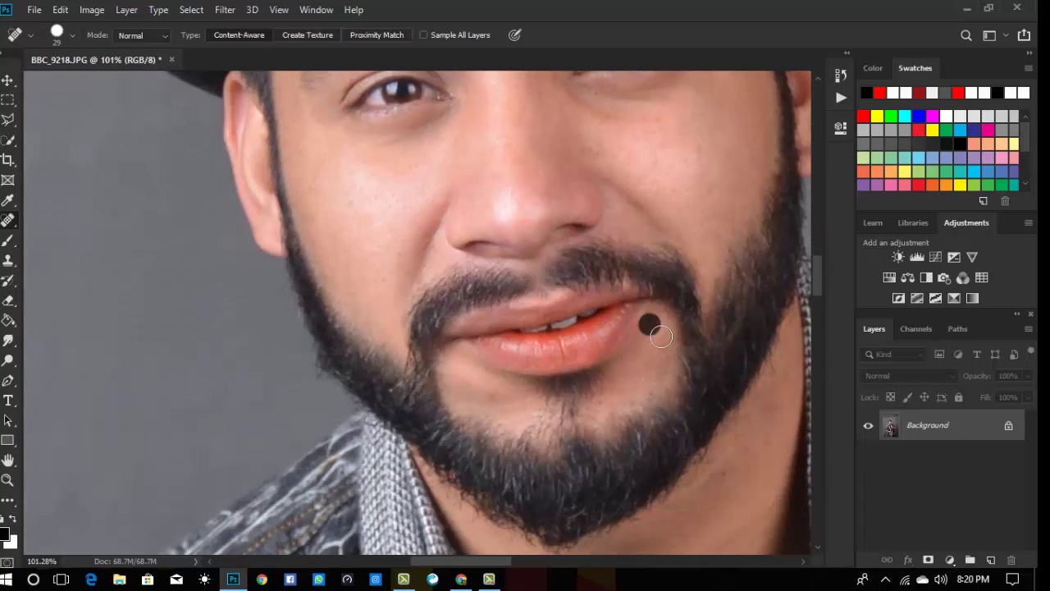
scroll(790, 424, "down", 5)
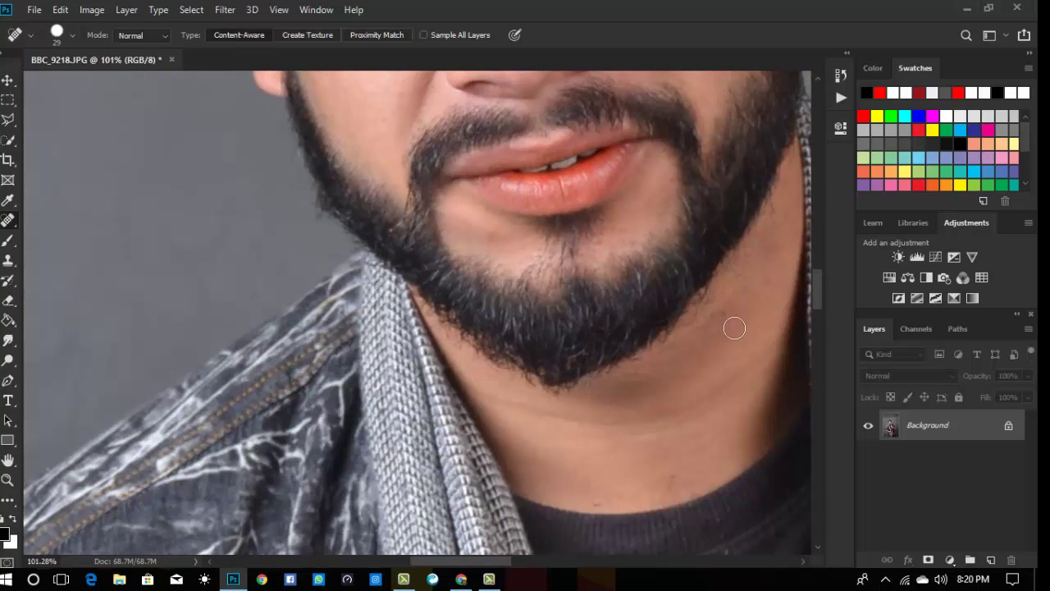
scroll(604, 457, "up", 10)
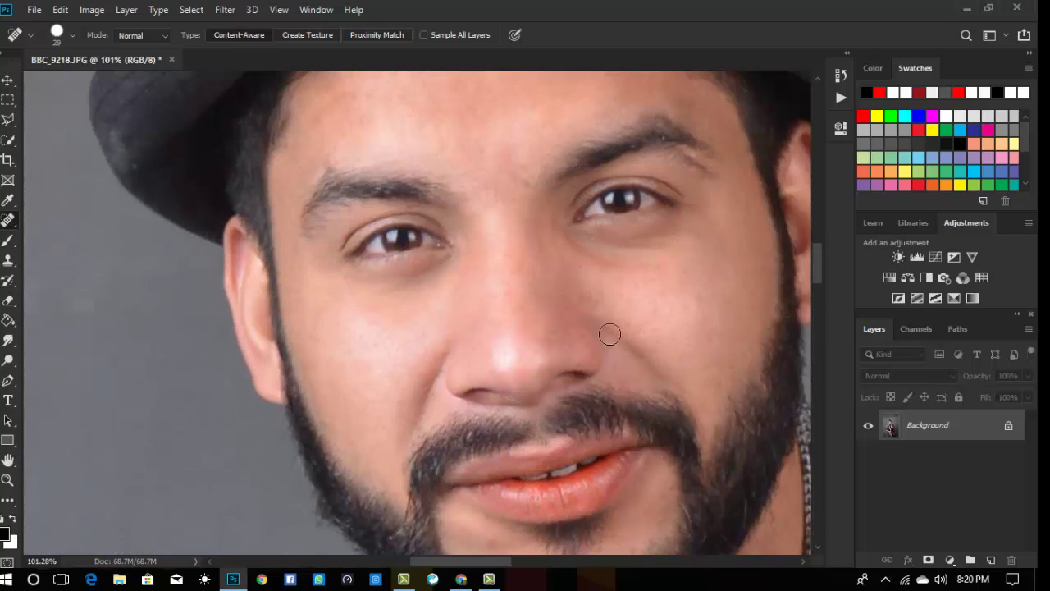
- Heal the spots on the image-left side of the forehead, down to just above the eyebrow
scroll(610, 333, "up", 4)
left_click(336, 207)
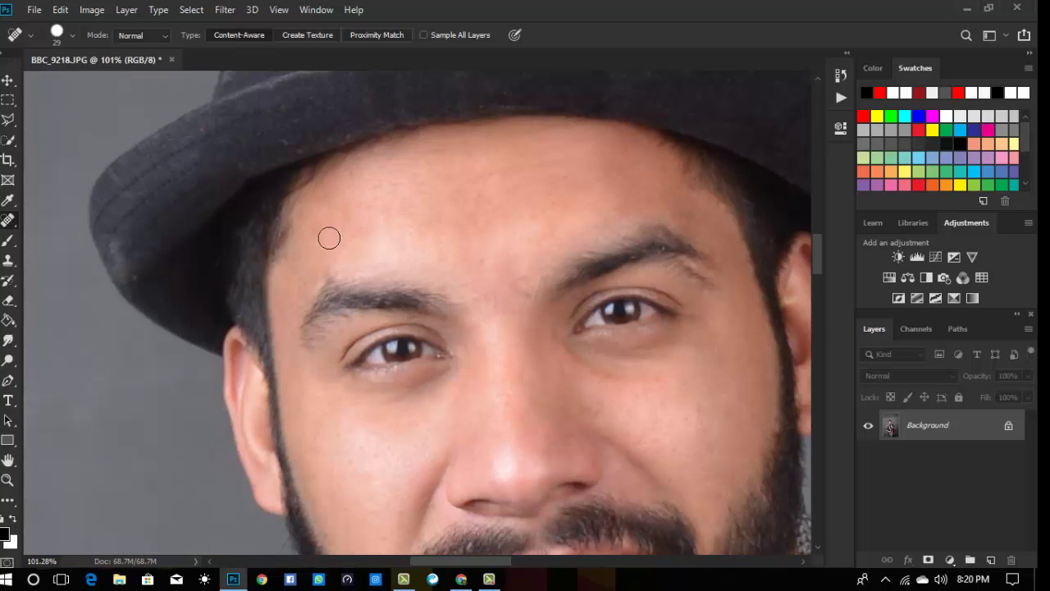
left_click(341, 276)
- Switch to the Mixer Brush and reduce its size to 60 px for retouching the face
scroll(398, 358, "down", 5)
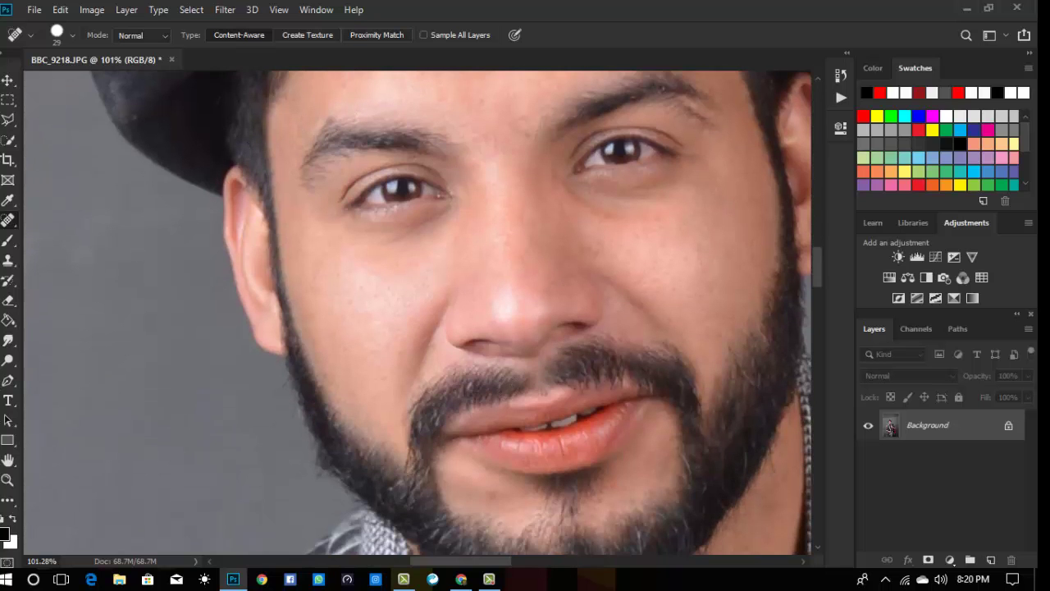
left_click(10, 479)
right_click(552, 238)
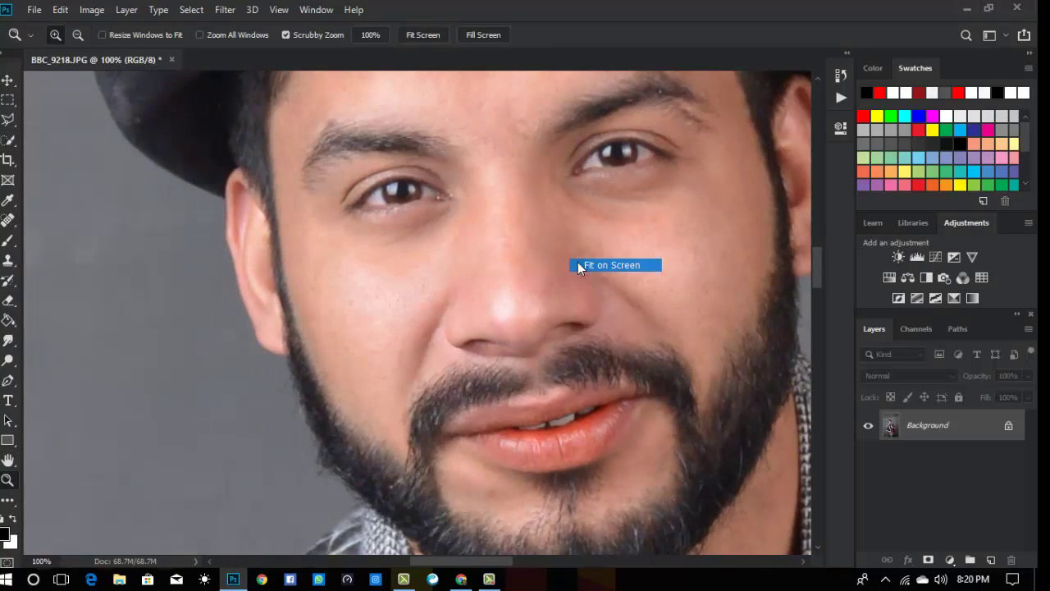
left_click(579, 264)
left_click_drag(415, 268, 526, 420)
scroll(399, 352, "up", 4)
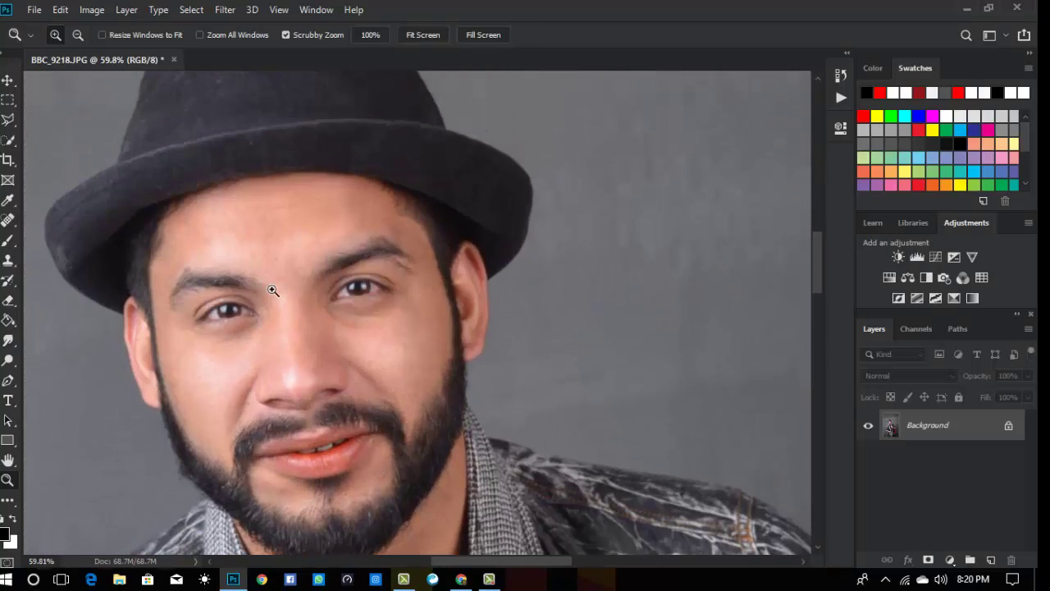
left_click_drag(260, 269, 356, 373)
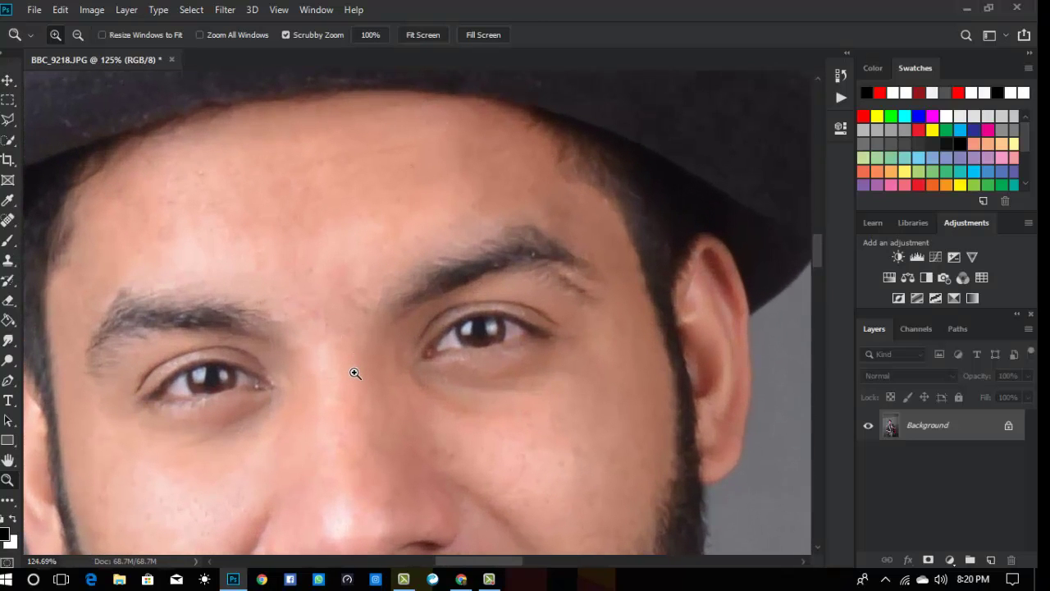
left_click(8, 244)
left_click(85, 286)
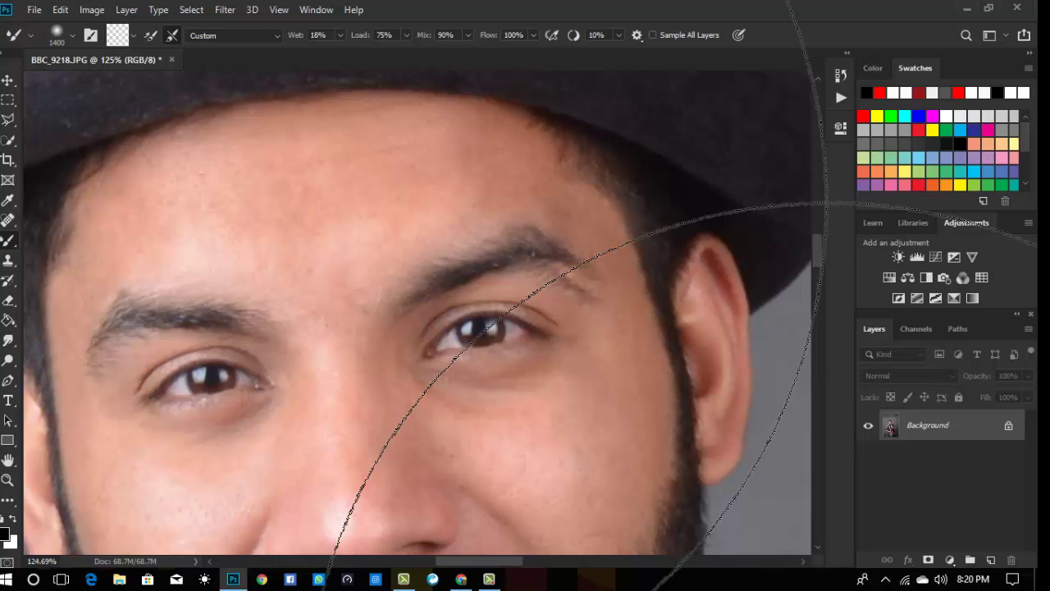
key("bracketleft")
key("bracketleft")
key("bracketleft")
key("bracketleft")
key("bracketleft")
key("bracketleft")
key("bracketleft")
key("bracketleft")
key("bracketleft")
key("bracketleft")
key("bracketleft")
key("bracketleft")
key("bracketleft")
key("bracketleft")
key("bracketleft")
key("bracketleft")
key("bracketleft")
key("bracketleft")
key("bracketleft")
key("bracketleft")
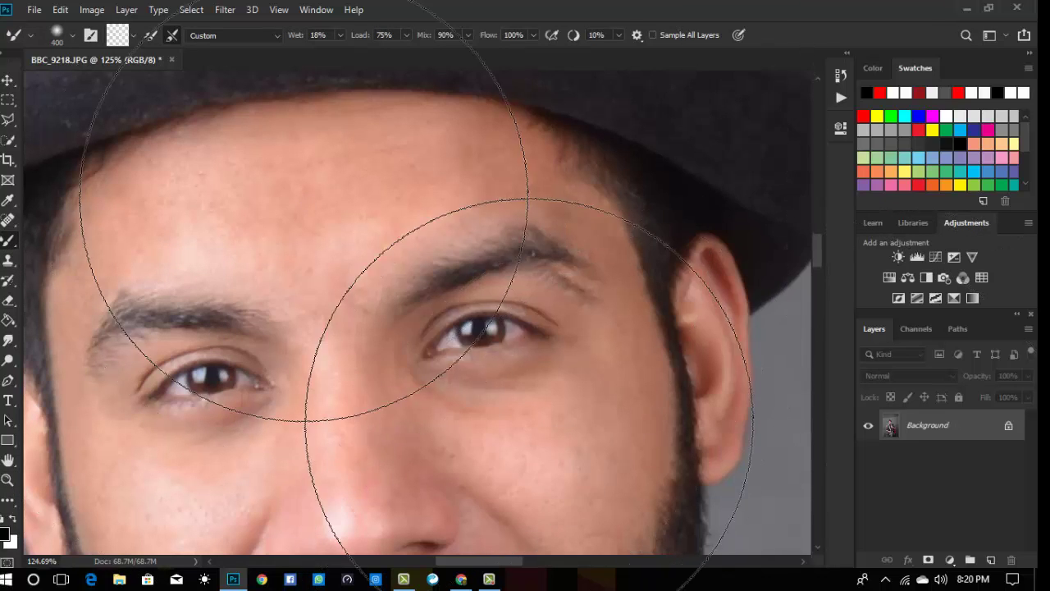
- Duplicate the Background layer
scroll(282, 211, "up", 2)
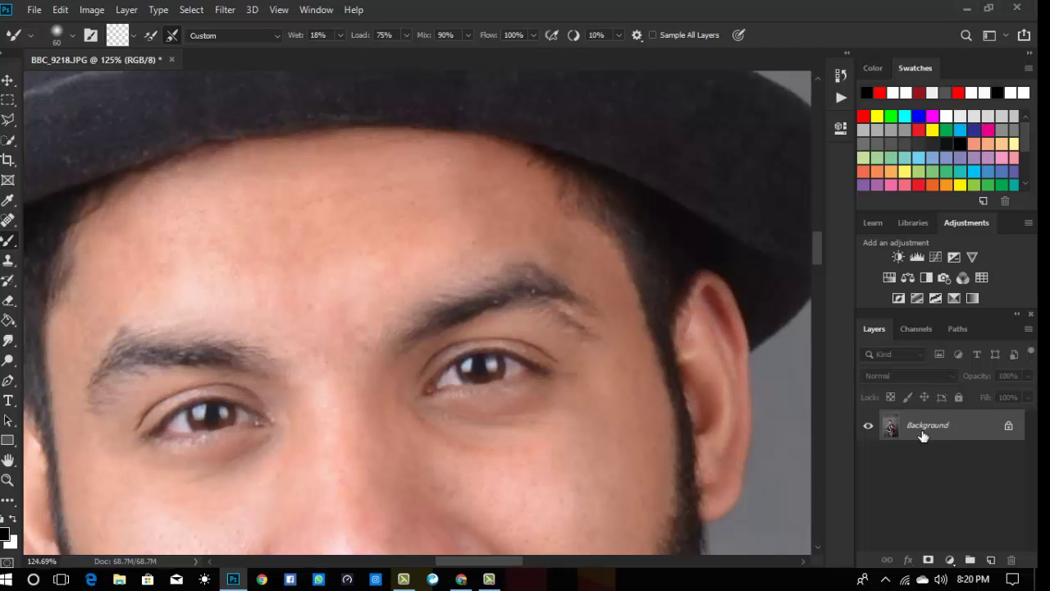
left_click_drag(922, 434, 991, 561)
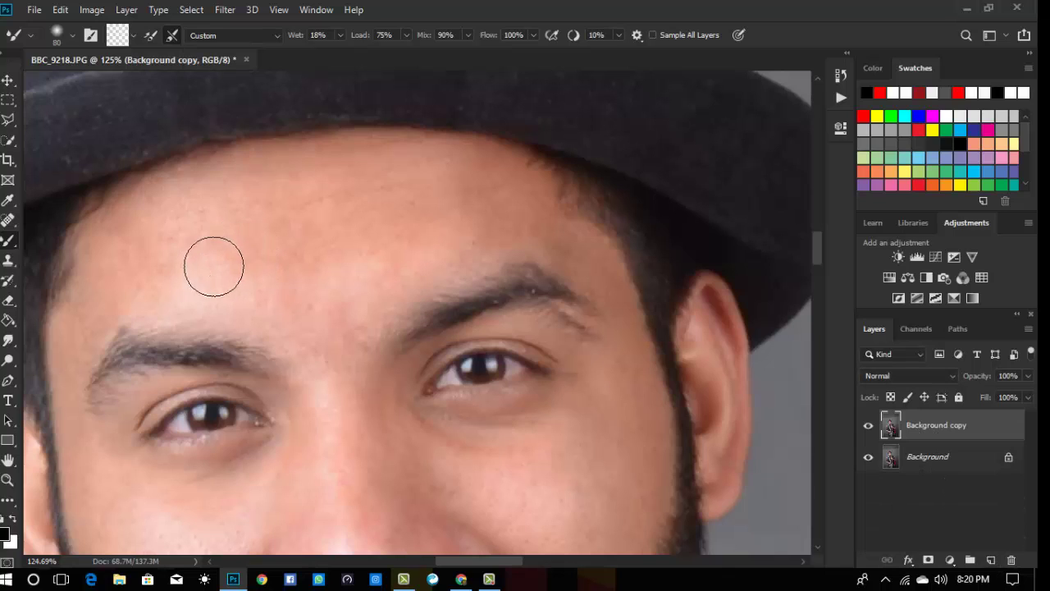
- Smooth the skin above the image-left eyebrow at brush size 70, and around its outer end at size 45
key("bracketright")
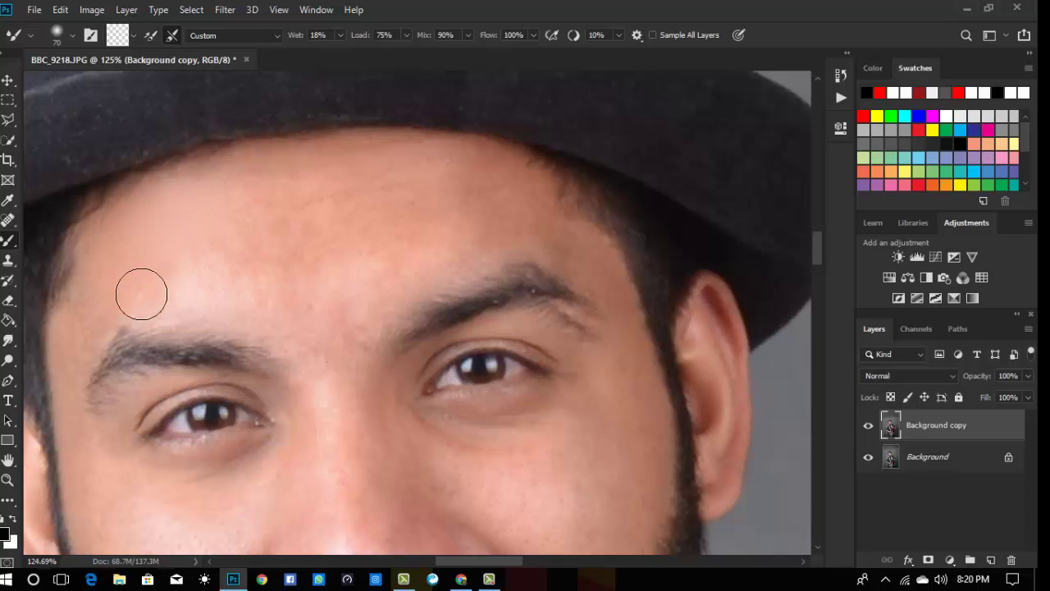
scroll(145, 291, "down", 2)
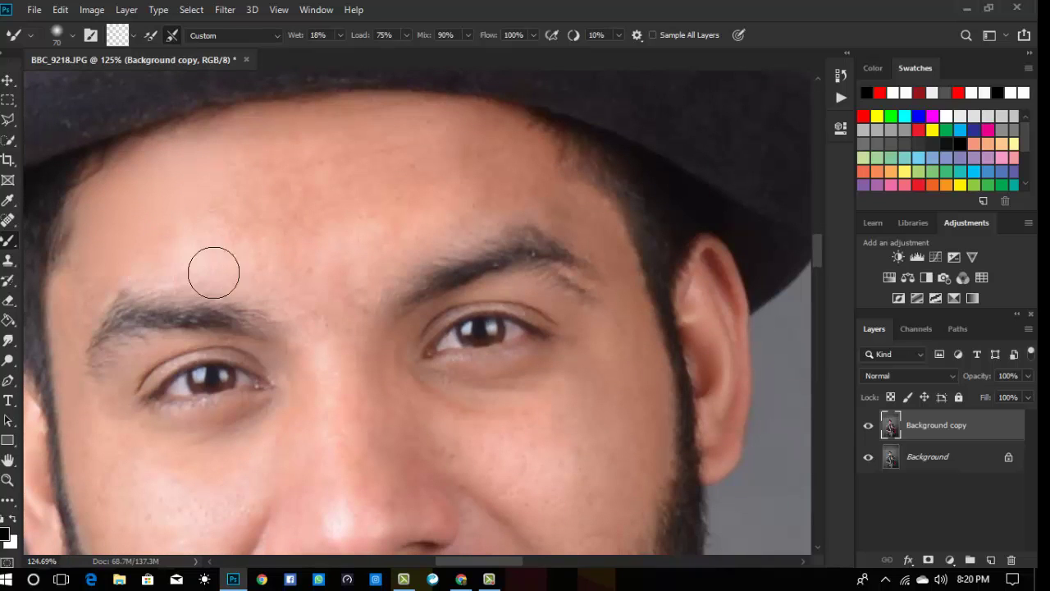
key("bracketleft")
key("bracketleft")
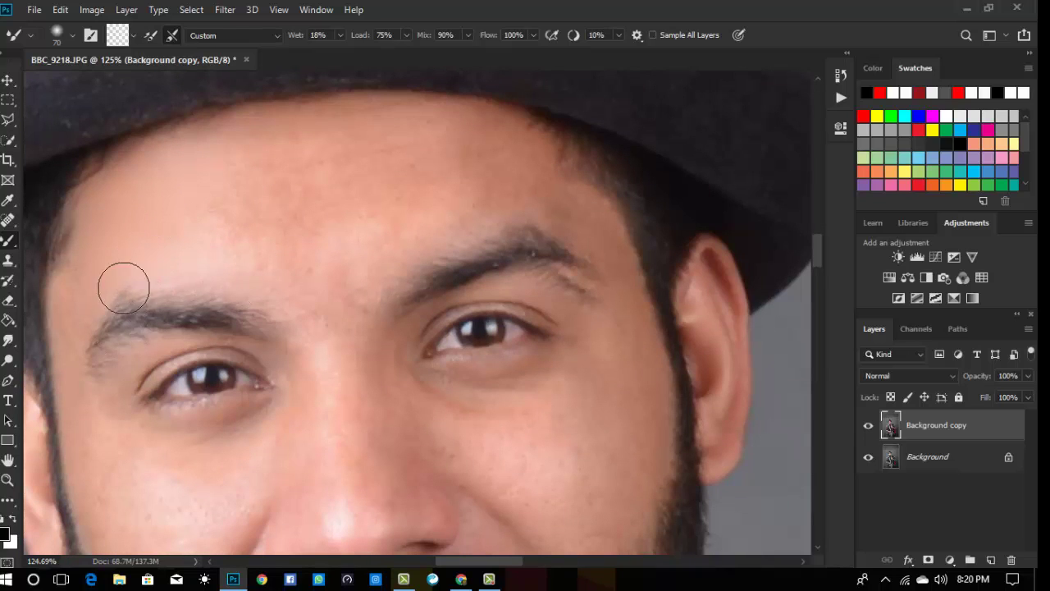
scroll(99, 302, "down", 2)
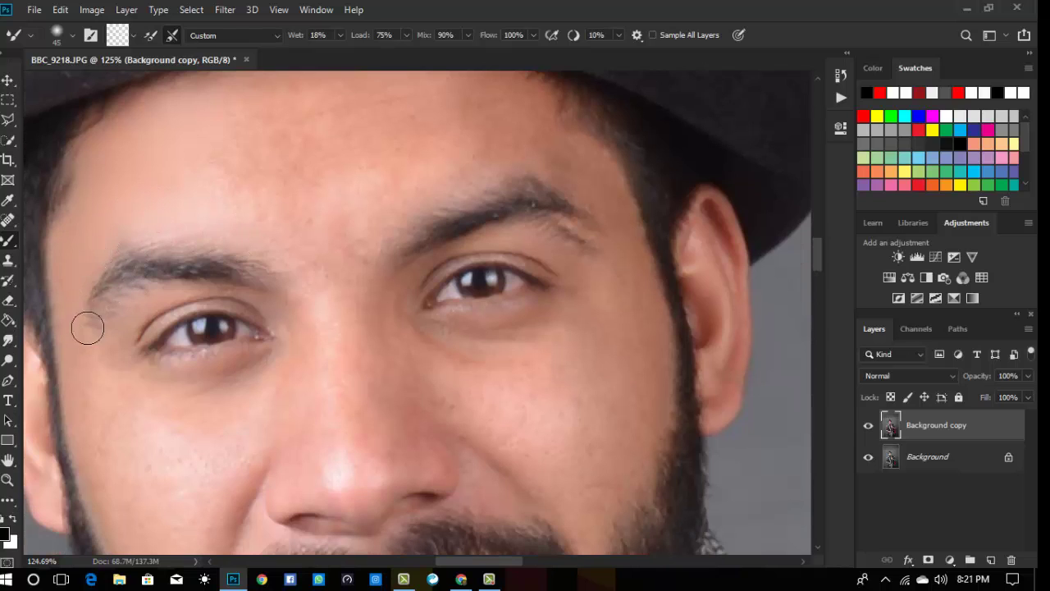
- Blend the skin along the upper edge of the image-left eyebrow, enlarging the Mixer Brush to 80 and 100 px
scroll(107, 291, "up", 3)
key("bracketright")
key("bracketright")
key("bracketright")
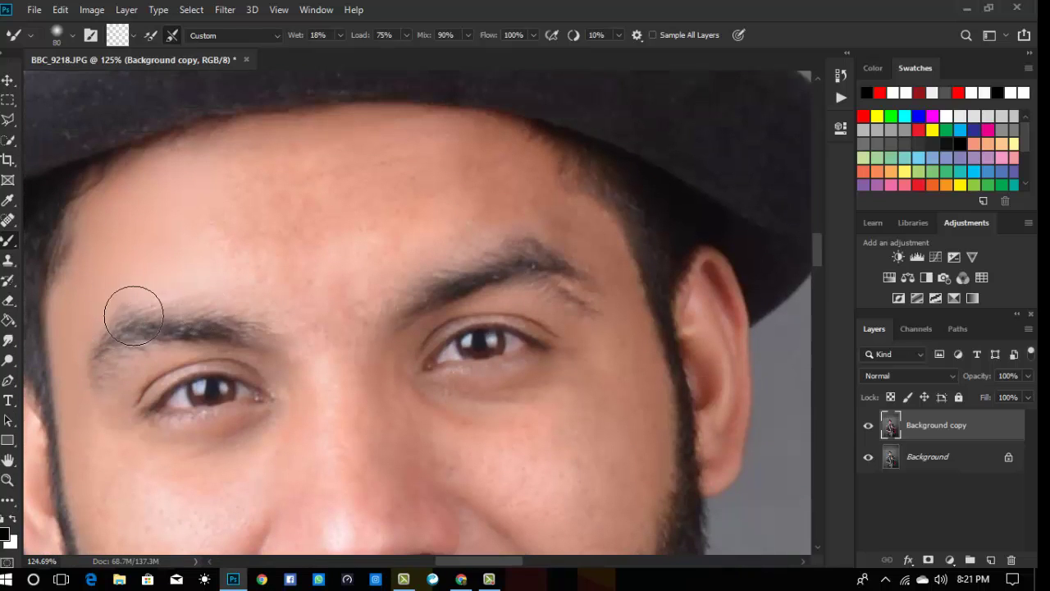
key("bracketright")
key("bracketright")
key("bracketright")
key("bracketright")
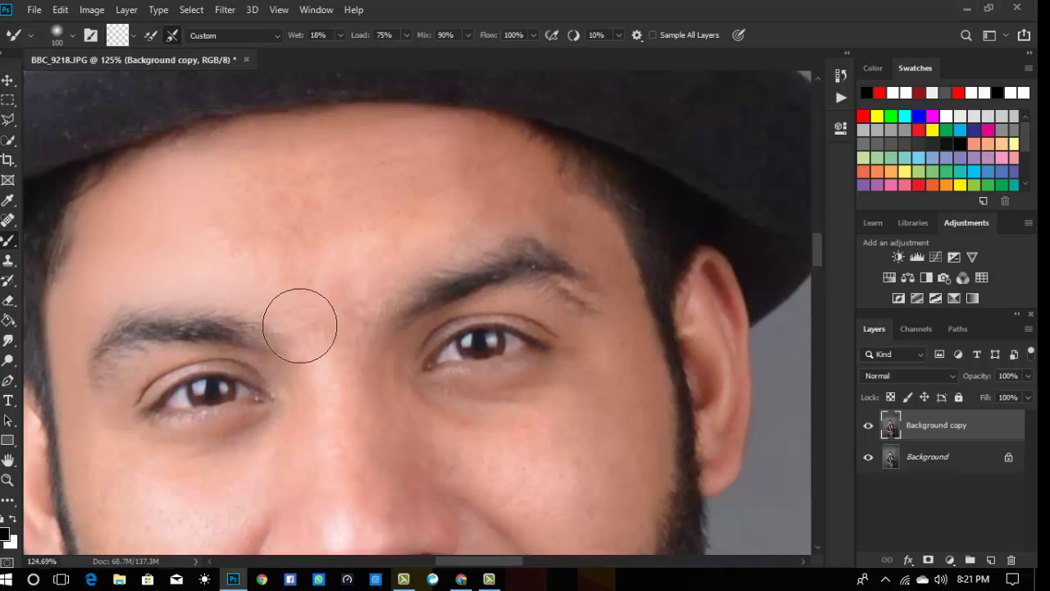
- Smooth the middle of the forehead and the area between the eyebrows, using Mixer Brush sizes of 150, 90 and 100 px
scroll(271, 303, "up", 2)
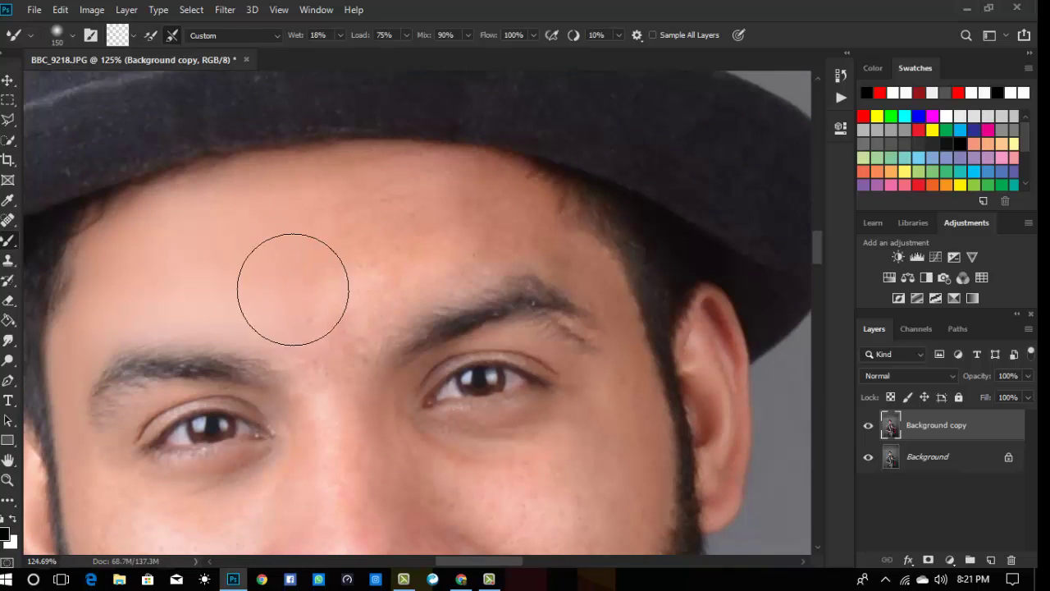
scroll(271, 292, "up", 2)
key("bracketleft")
key("bracketleft")
key("bracketleft")
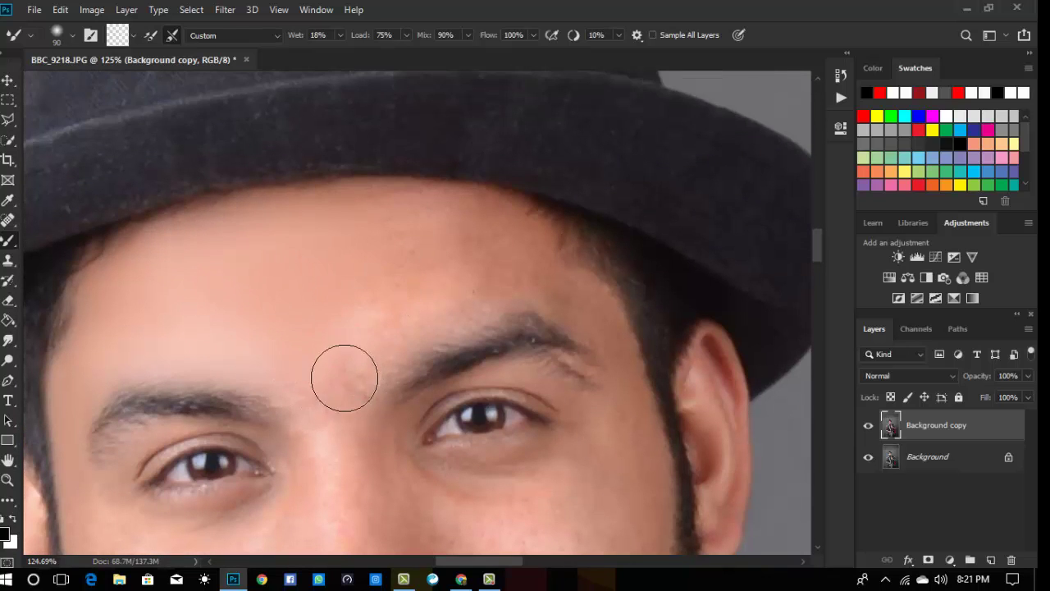
key("bracketright")
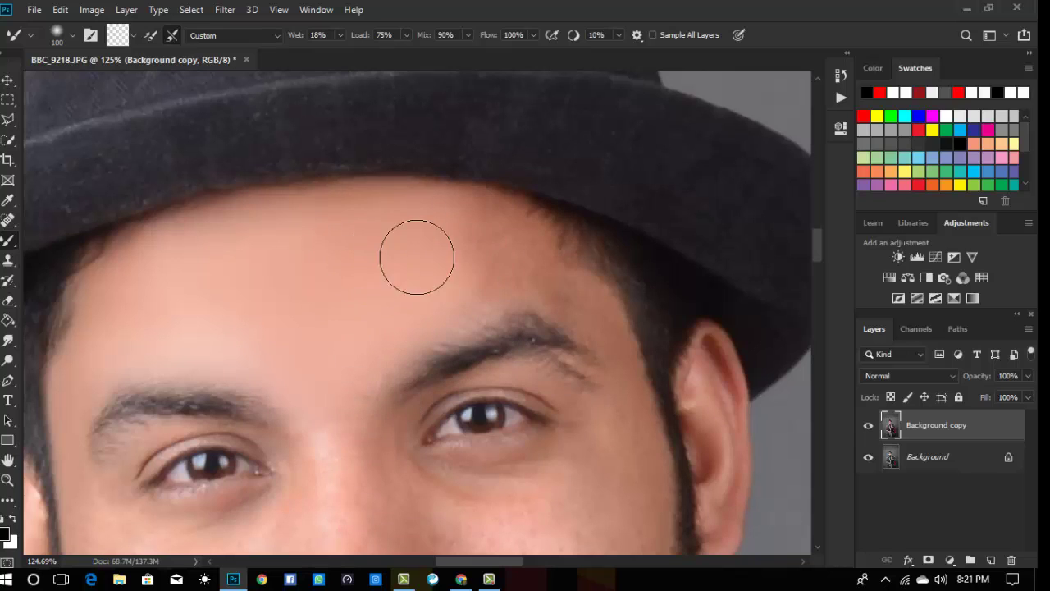
- Smooth the forehead above the image-right eyebrow, using Mixer Brush sizes between 60 and 90 px
key("bracketleft")
key("bracketleft")
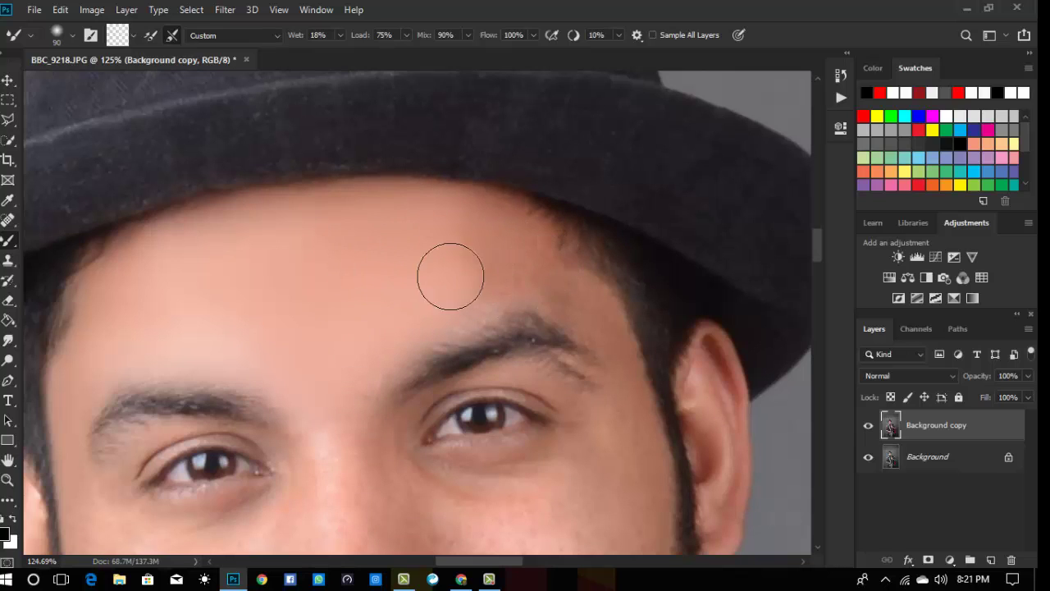
key("bracketleft")
key("bracketleft")
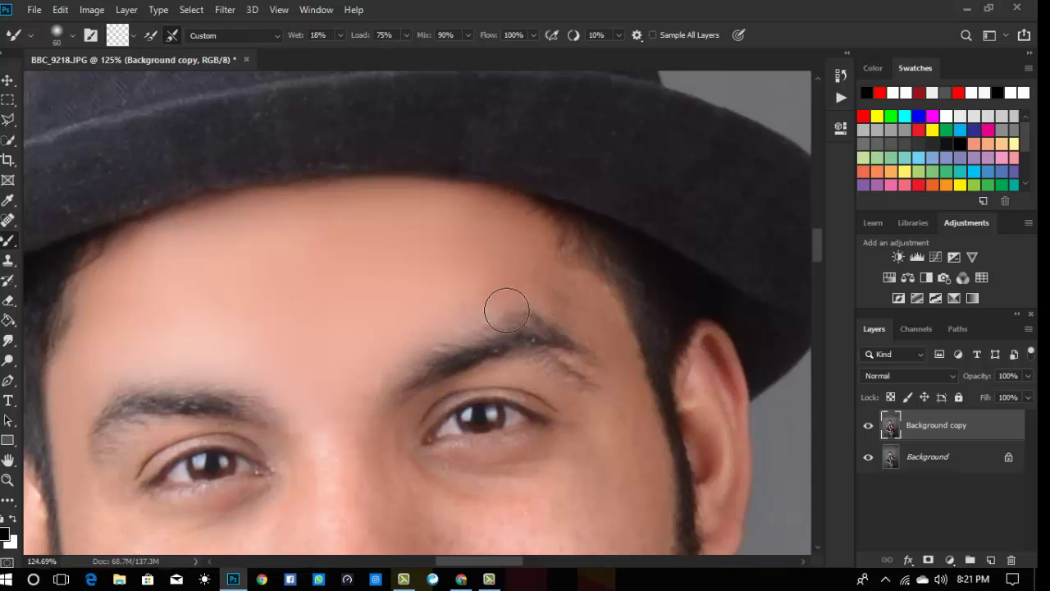
key("bracketright")
key("bracketright")
scroll(525, 287, "up", 1)
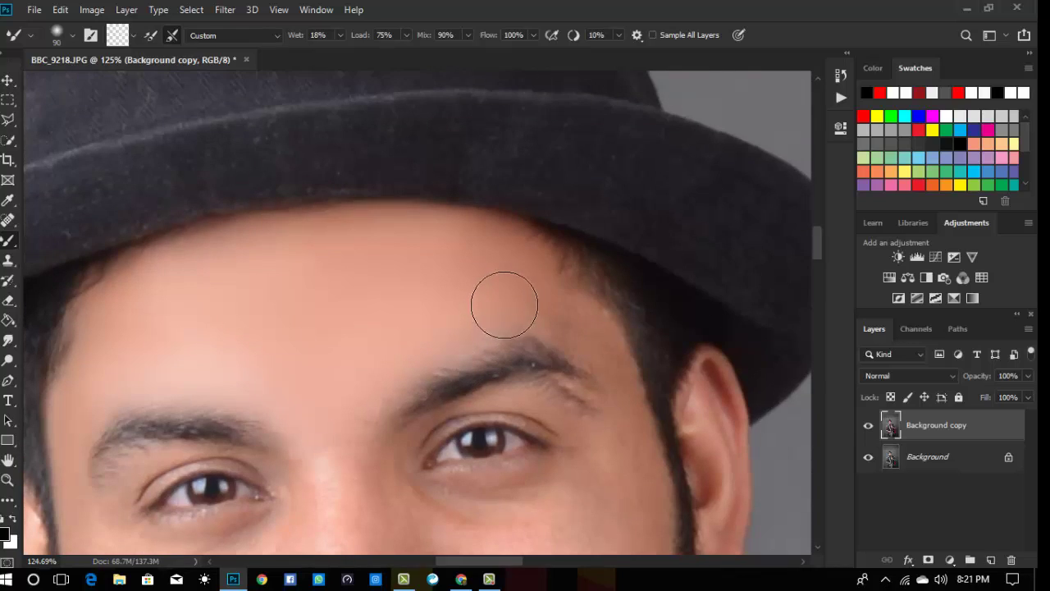
- Blend the skin between the image-right eyebrow and the temple hairline with the Mixer Brush at 80 px
key("bracketleft")
key("bracketleft")
key("bracketright")
scroll(508, 299, "down", 5)
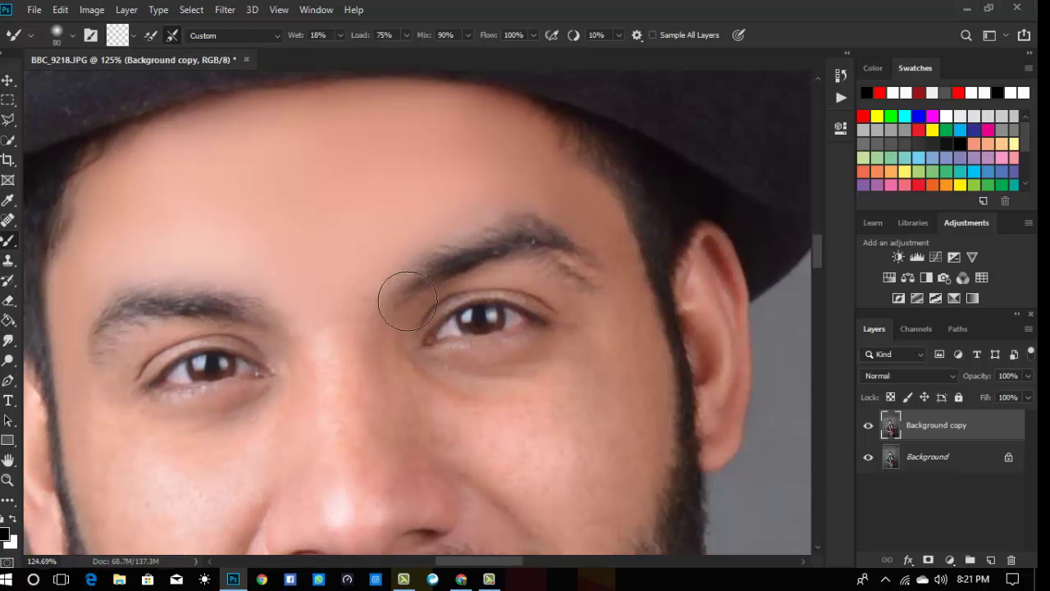
- Smooth the bridge of the nose between the eyes with the Mixer Brush at 70 px
key("bracketleft")
scroll(365, 328, "down", 4)
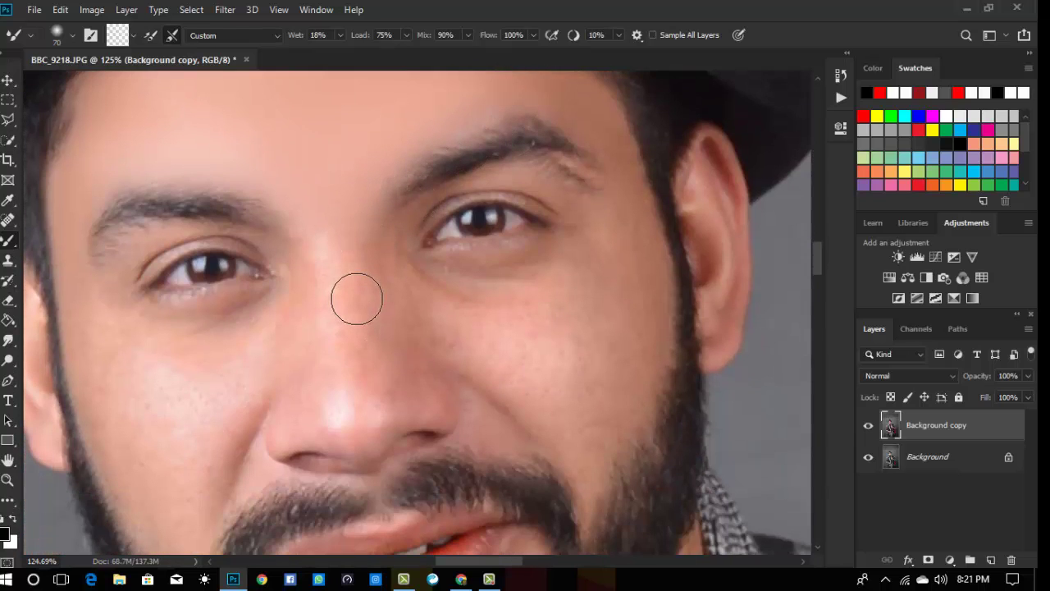
scroll(357, 298, "down", 2)
left_click_drag(188, 347, 413, 295)
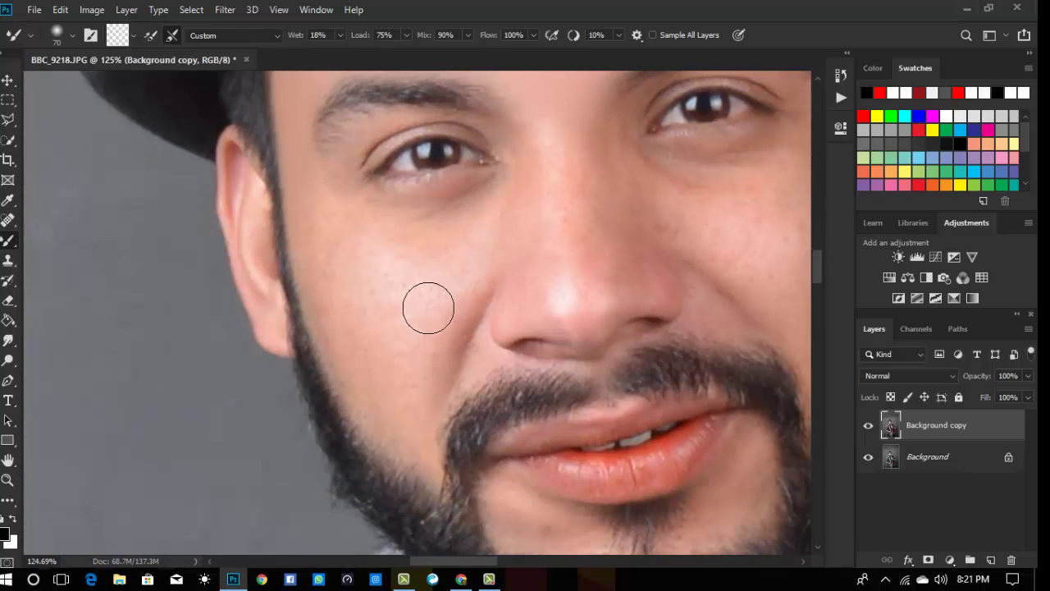
- Smooth the image-left cheek from below the eye down to the beard, using Mixer Brush sizes of 60, 70 and 80 px
scroll(370, 222, "up", 3)
key("bracketleft")
key("bracketleft")
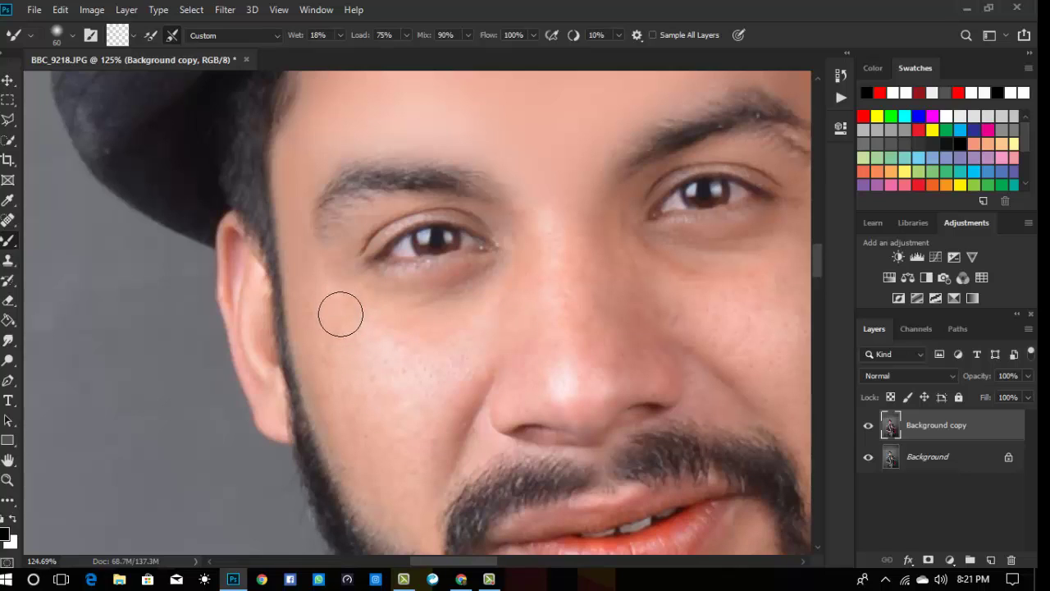
scroll(333, 285, "down", 1)
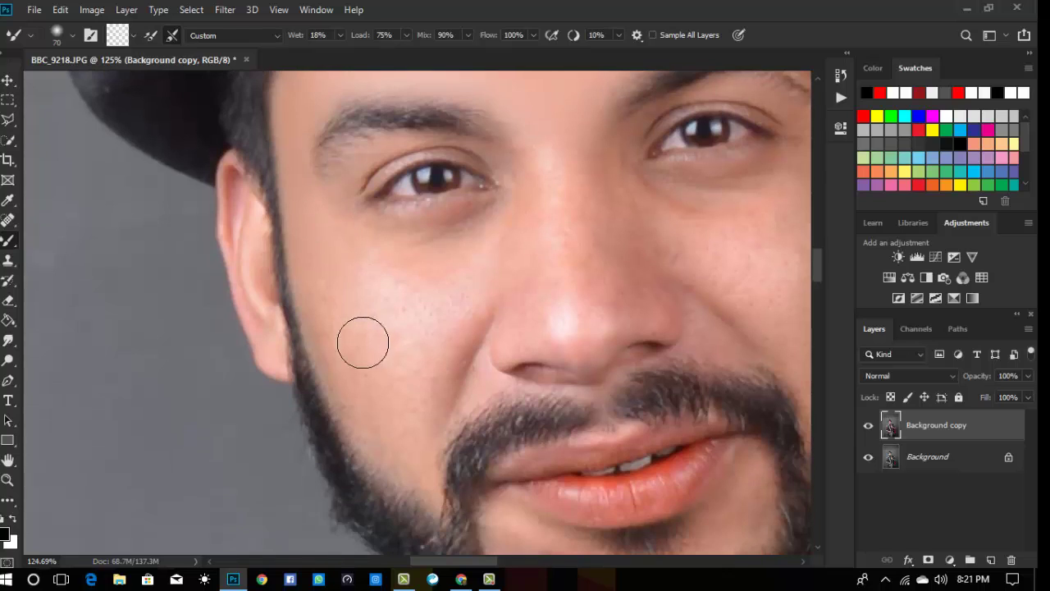
key("bracketright")
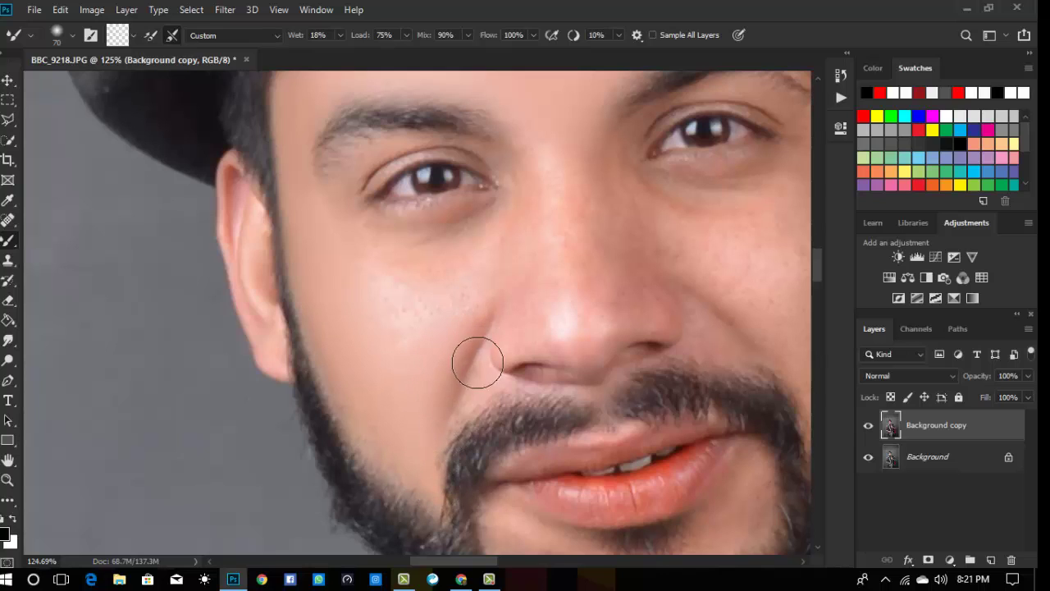
key("bracketright")
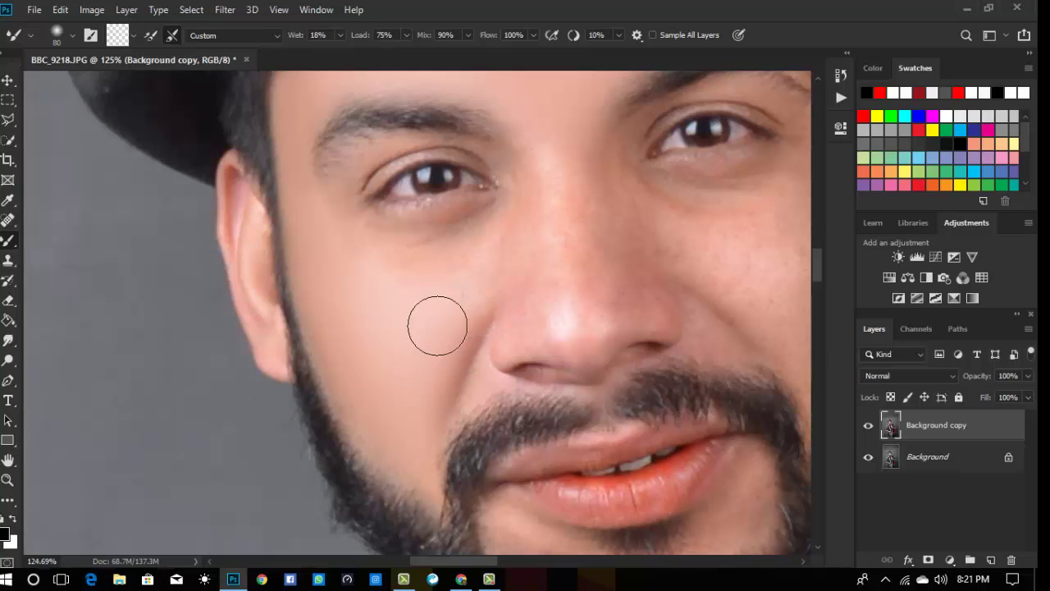
- Smooth the skin under the image-left eye and around its inner corner, using Mixer Brush sizes of 50 and 25 px
scroll(412, 328, "up", 2)
key("bracketleft")
key("bracketleft")
key("bracketleft")
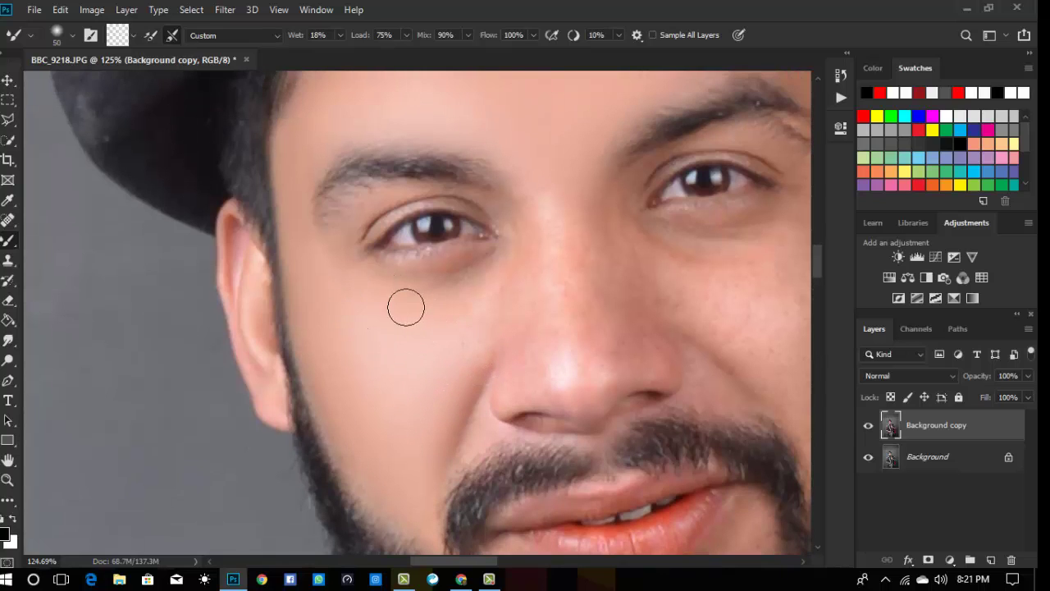
scroll(438, 306, "up", 2)
key("bracketleft")
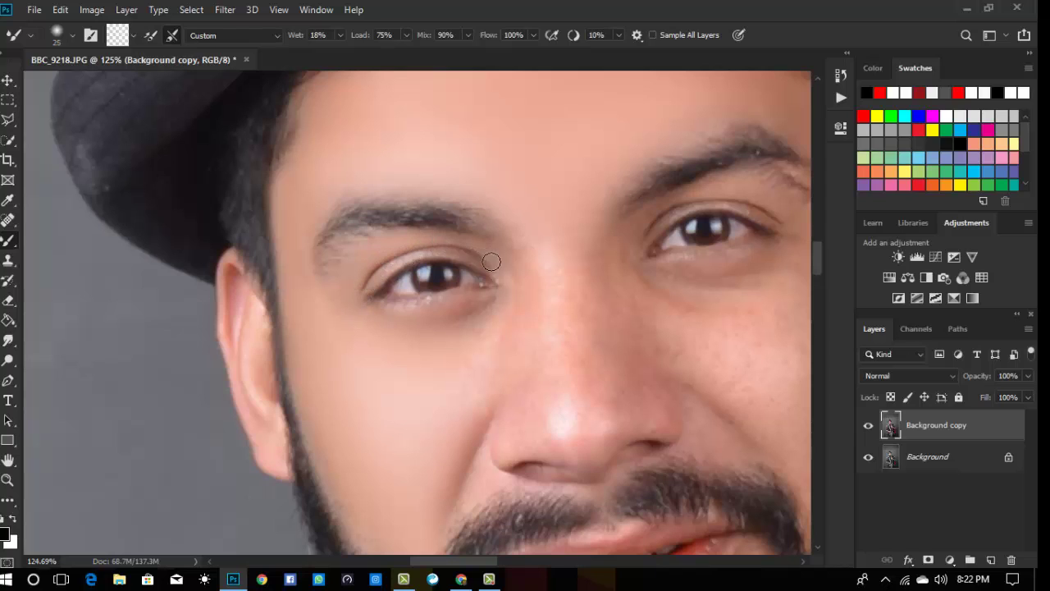
- Blend the image-left under-eye area into the cheek and side of the nose, using Mixer Brush sizes of 45, 60 and 80 px
key("bracketright")
scroll(500, 303, "down", 2)
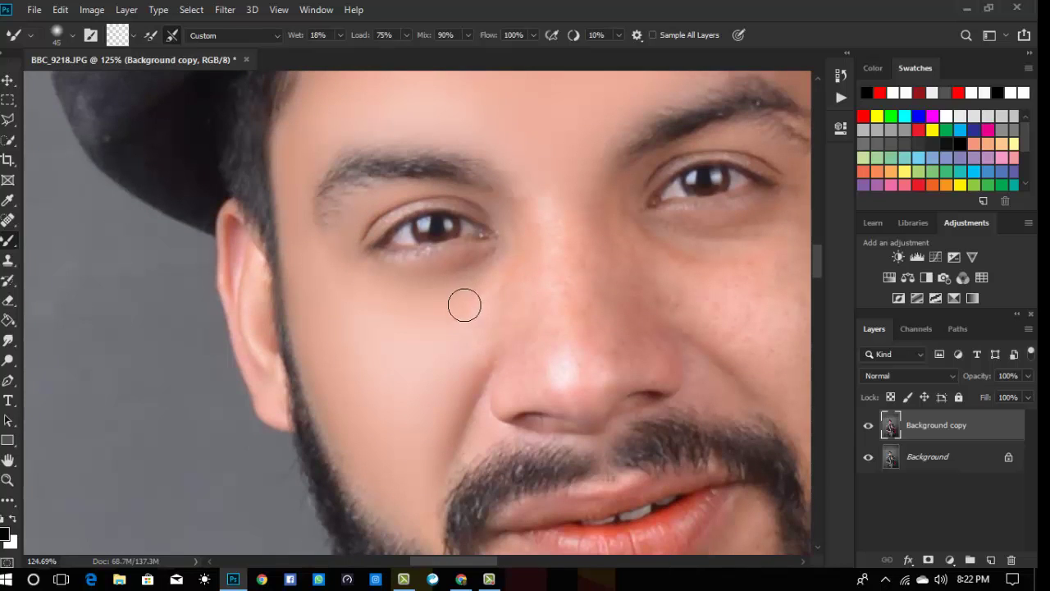
key("bracketright")
scroll(511, 263, "down", 2)
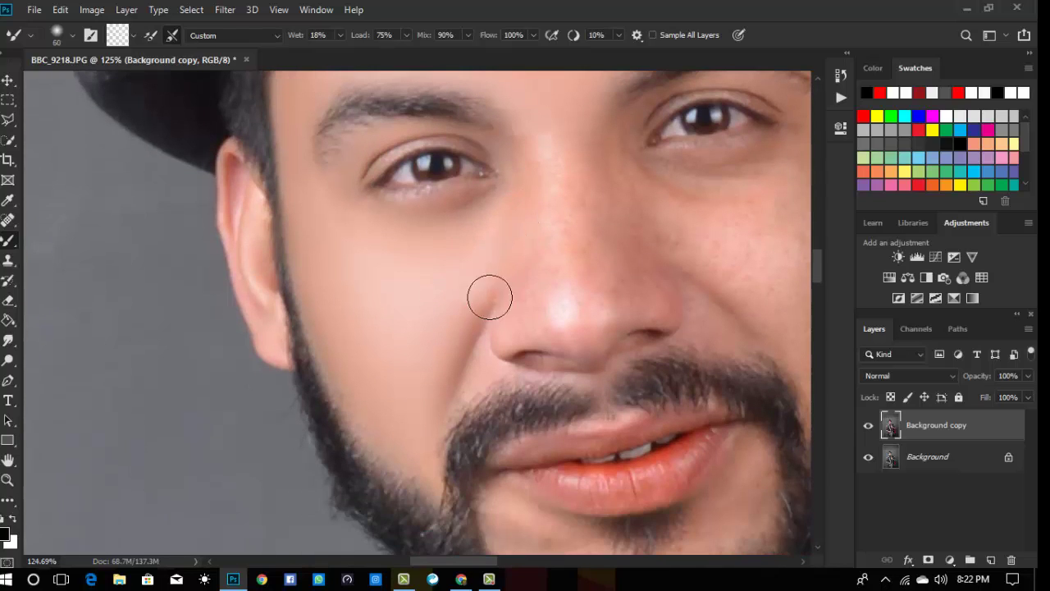
scroll(484, 320, "up", 2)
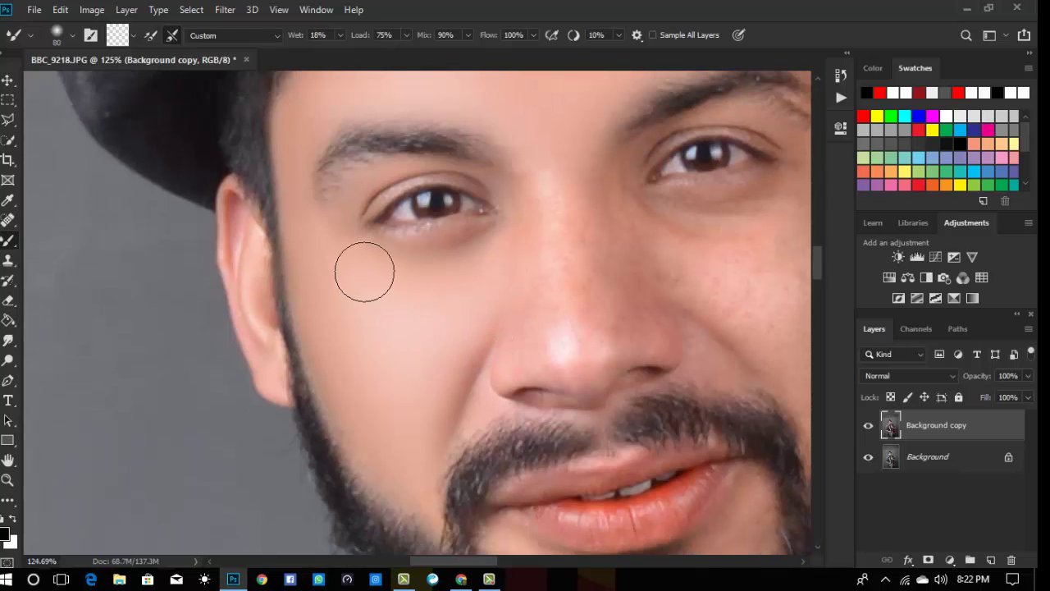
- Smooth the nose from the bridge down to the tip with the Mixer Brush at 70 px
scroll(459, 304, "up", 2)
mouse_move(549, 368)
left_mouse_down()
mouse_move(563, 251)
mouse_move(585, 296)
mouse_move(593, 371)
left_mouse_up()
key("bracketright")
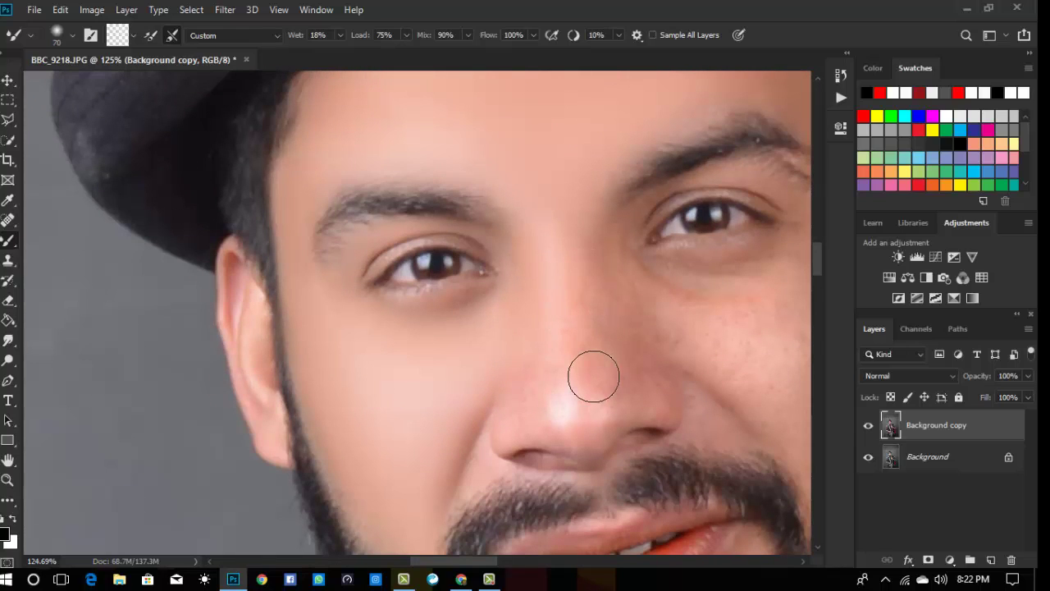
mouse_move(576, 246)
left_mouse_down()
mouse_move(591, 377)
mouse_move(582, 252)
mouse_move(601, 376)
left_mouse_up()
left_click_drag(587, 335, 596, 402)
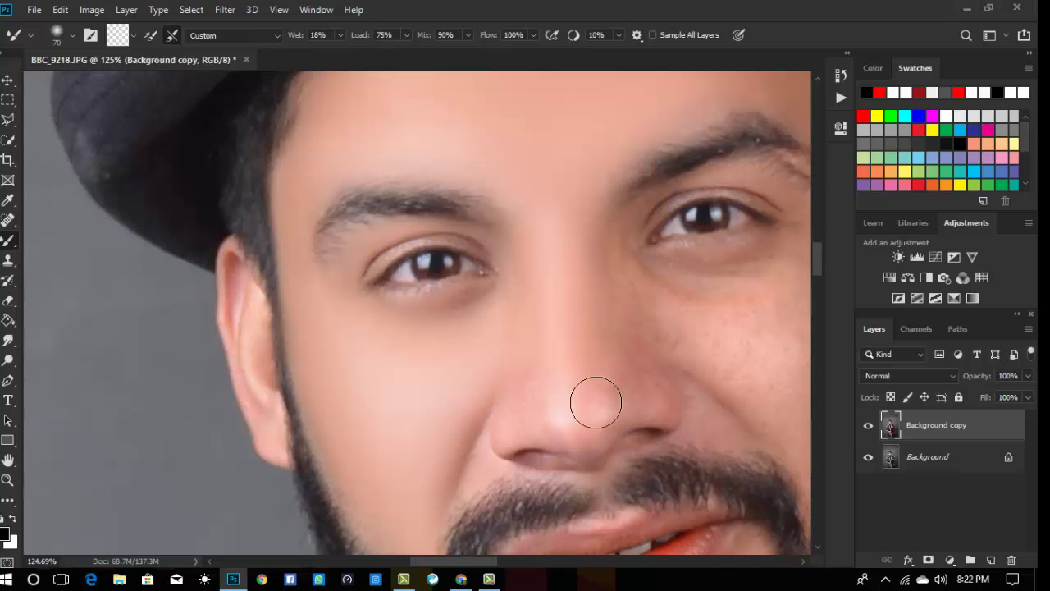
- Blend the underside of the nose tip and the skin around the image-left nostril with the Mixer Brush at 40 px
scroll(595, 402, "down", 2)
key("bracketleft")
key("bracketleft")
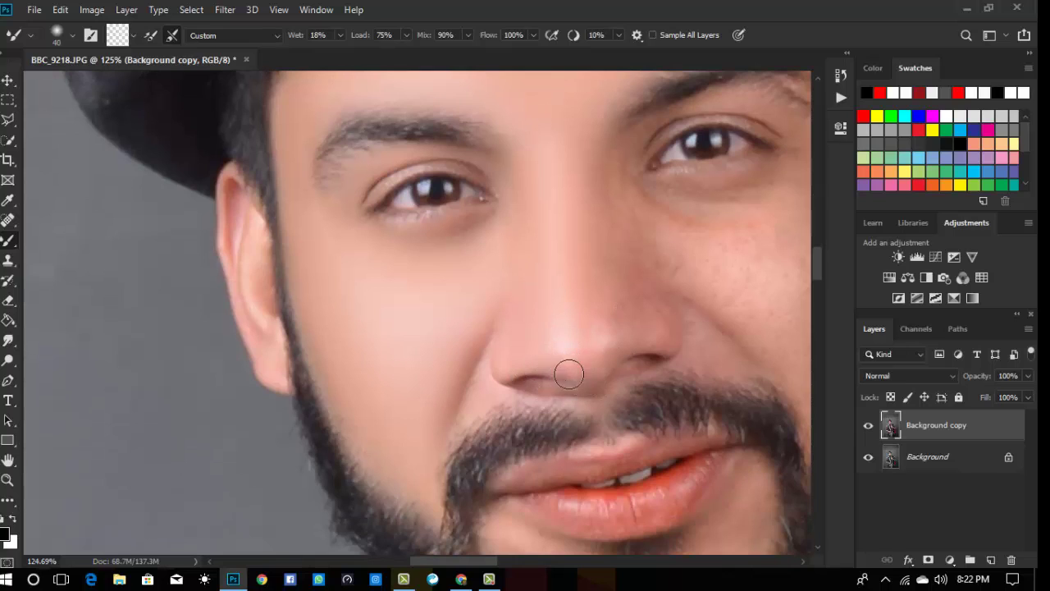
- Smooth the skin along the upper edge of the image-left moustache and mouth corner, using Mixer Brush sizes of 30 and 25 px
scroll(508, 349, "down", 1)
key("bracketleft")
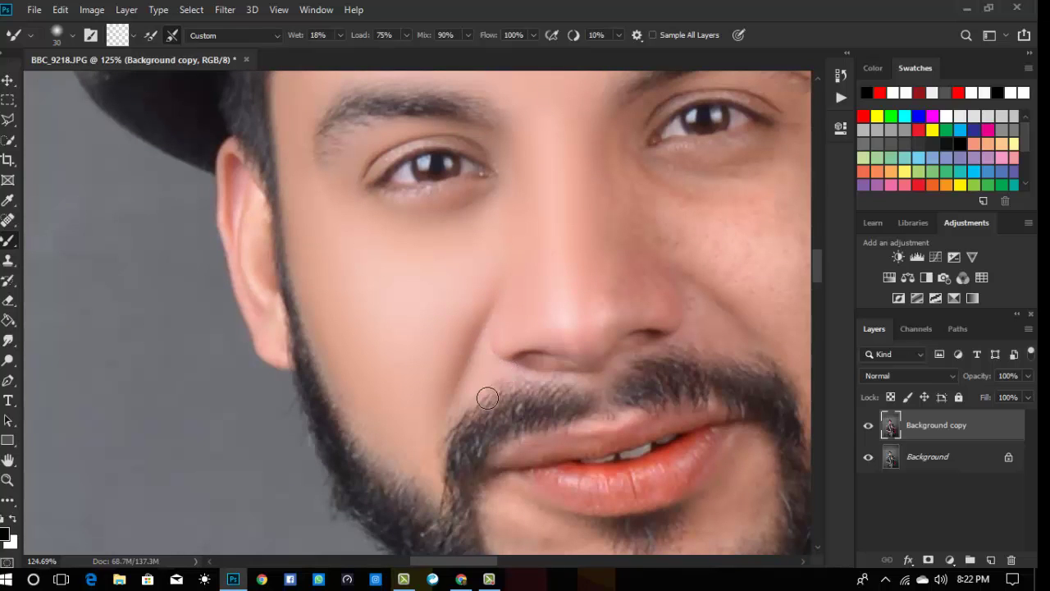
scroll(458, 373, "down", 2)
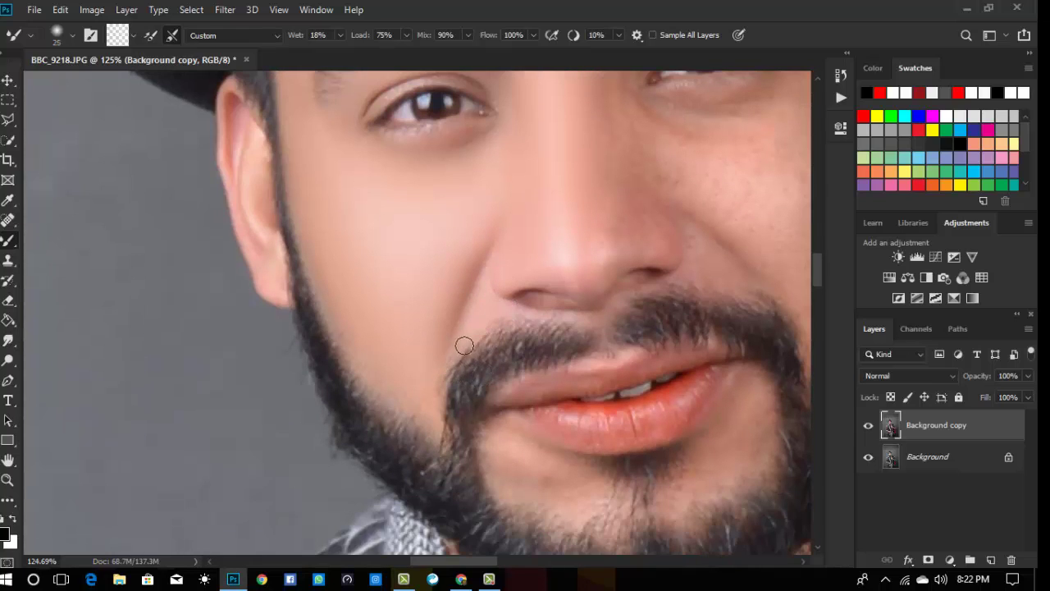
key("bracketright")
scroll(459, 345, "down", 2)
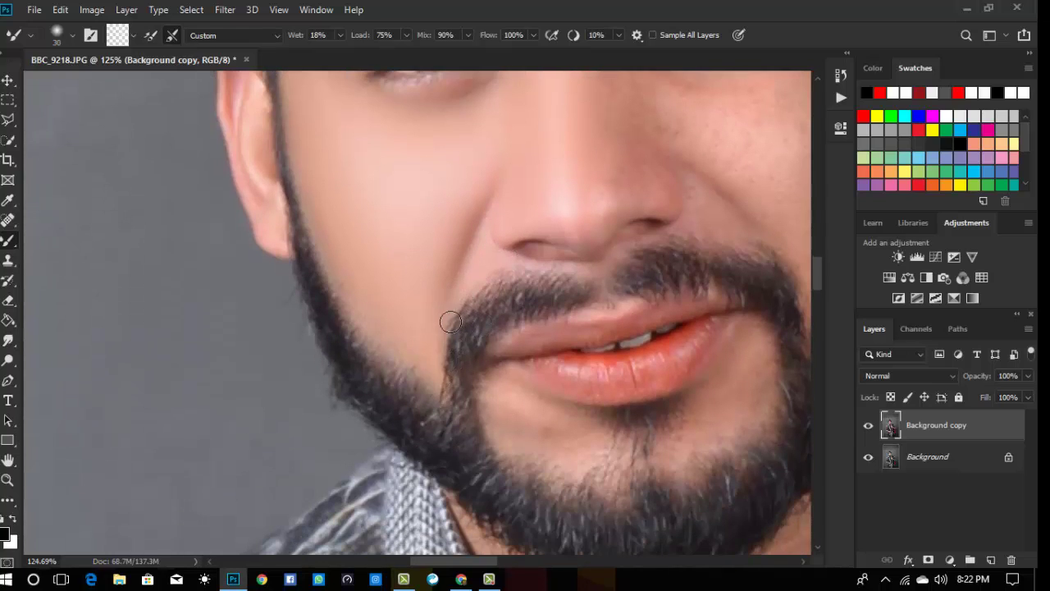
- Even out the shaded side of the nose near the tip and bridge, using Mixer Brush sizes of 45 and 70 px
scroll(450, 322, "up", 6)
key("bracketright")
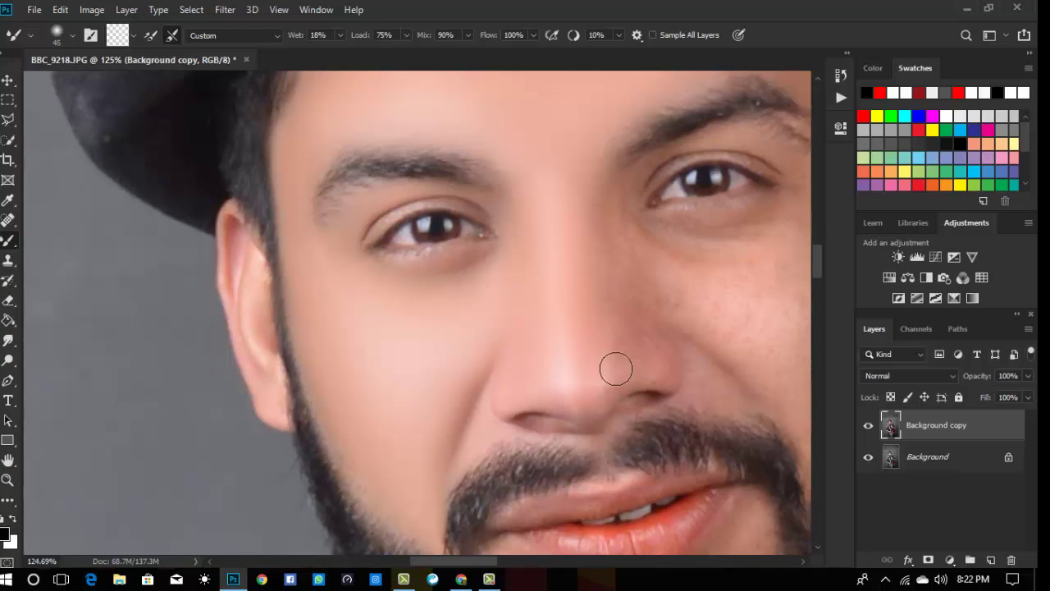
scroll(599, 376, "up", 3)
key("bracketright")
key("bracketright")
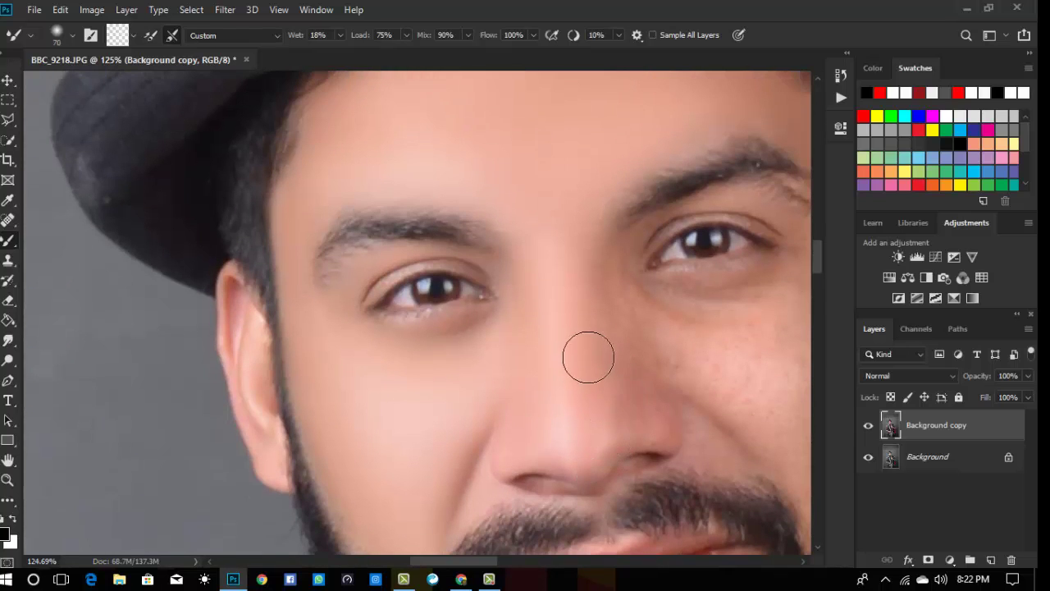
- Blend the skin beside the nose bridge and at the inner end of the image-right eyebrow, using Mixer Brush sizes of 30 and 70 px
left_click_drag(650, 361, 520, 361)
scroll(541, 361, "up", 2)
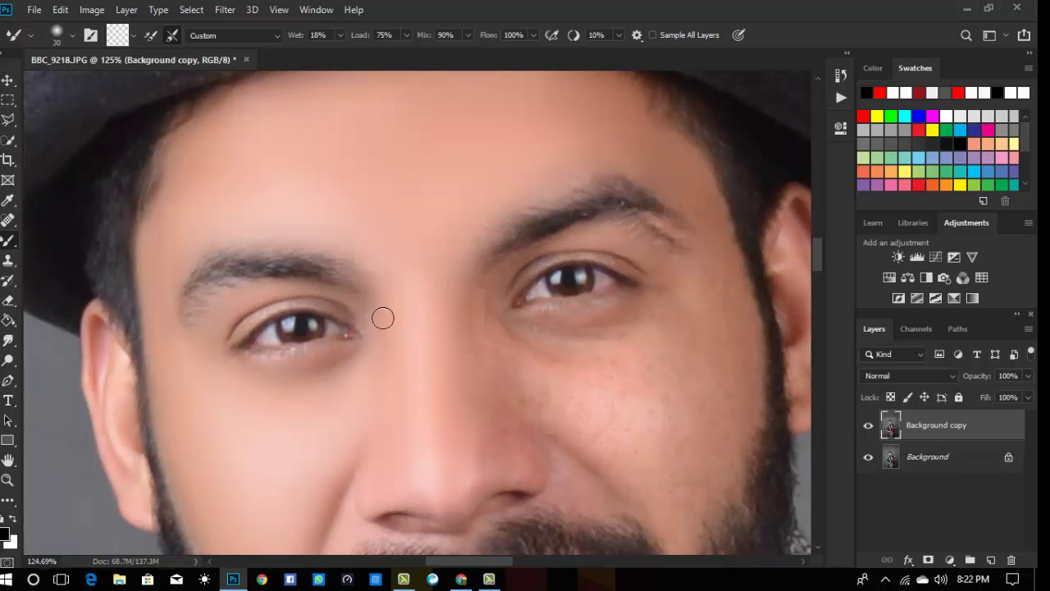
key("bracketright")
scroll(452, 299, "up", 2)
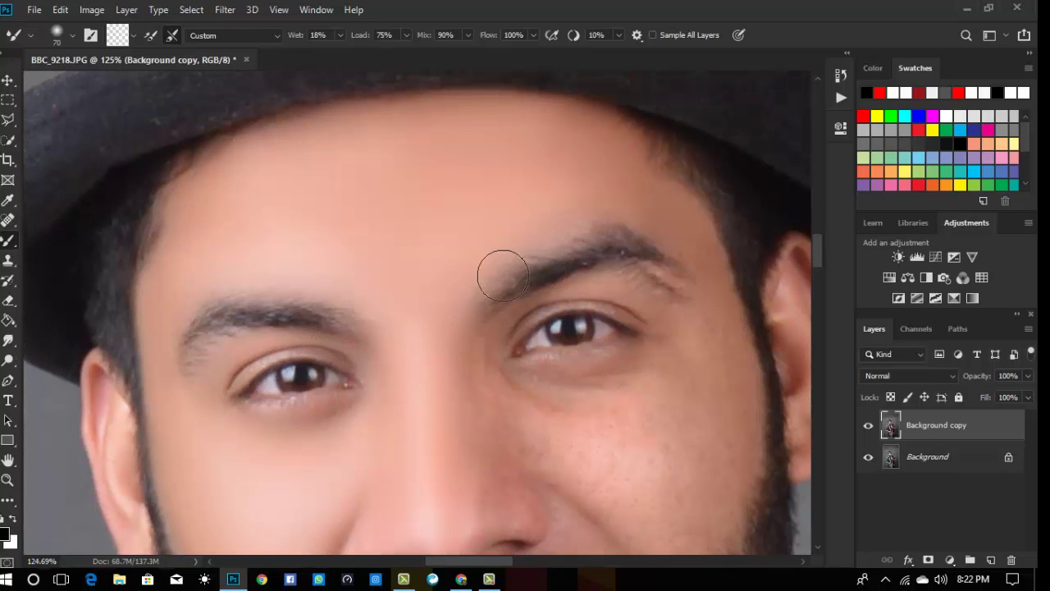
scroll(542, 220, "up", 2)
key("bracketright")
key("bracketright")
key("bracketright")
- Smooth the image-right side of the nose down to the nostril, using Mixer Brush sizes of 70 and 50 px
scroll(607, 254, "down", 7)
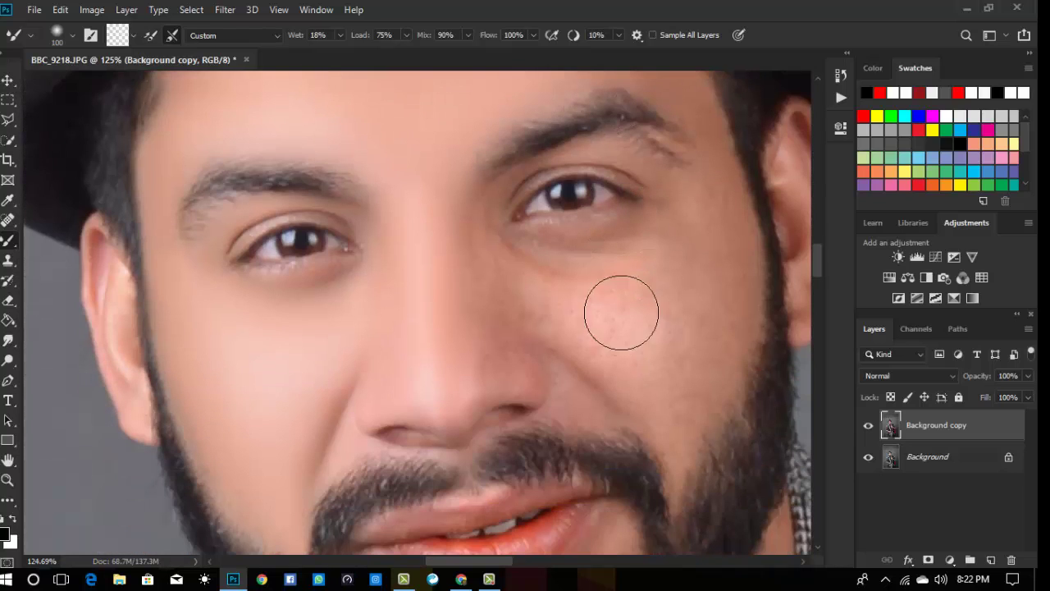
key("bracketleft")
key("bracketleft")
key("bracketleft")
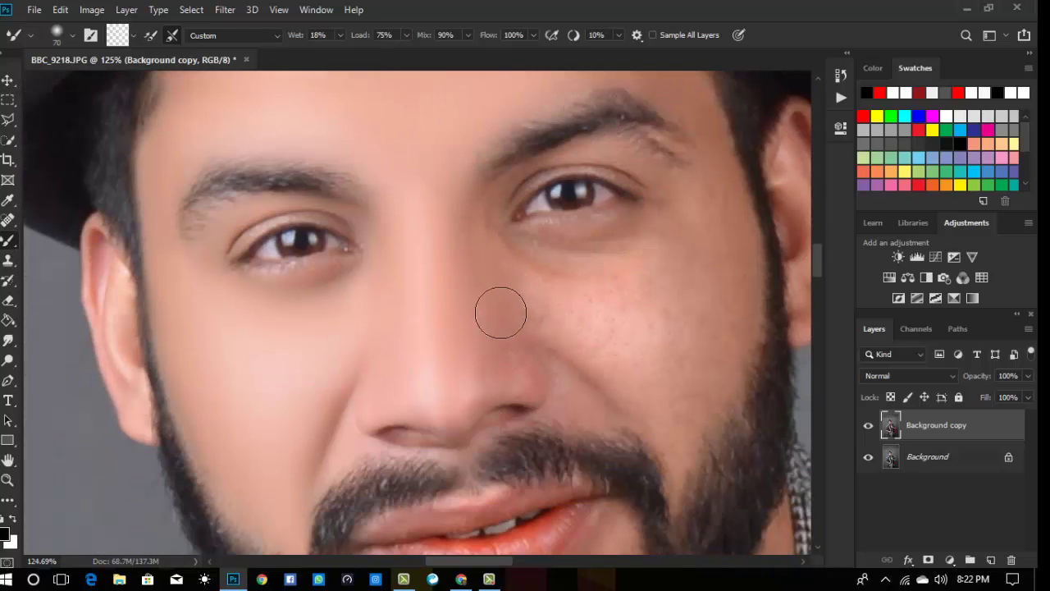
scroll(500, 313, "down", 3)
key("bracketleft")
key("bracketleft")
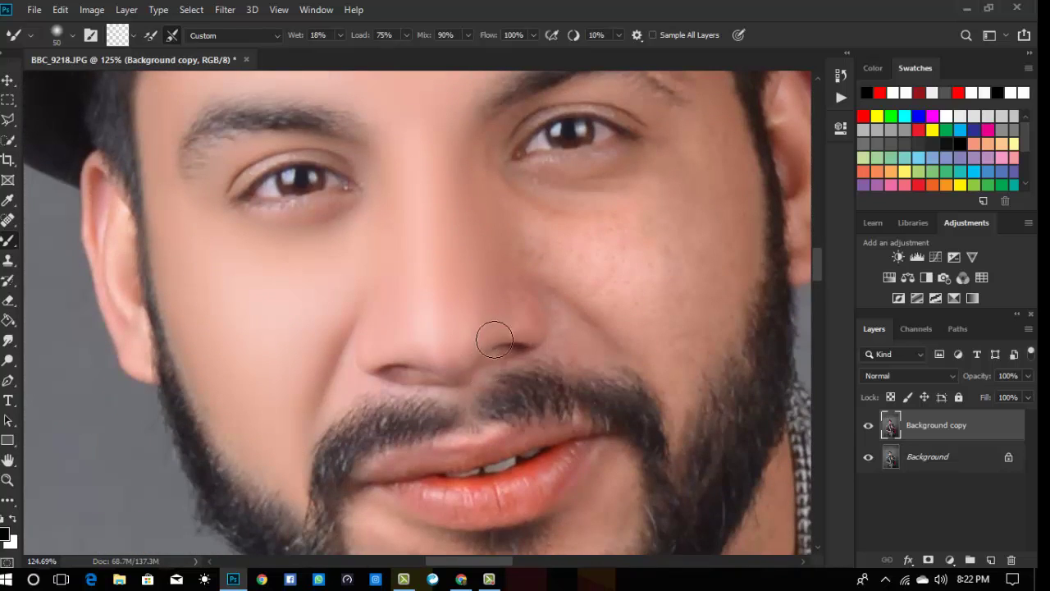
- Smooth the inner image-right cheek and the skin under that eye, using Mixer Brush sizes of 80 and 60 px
scroll(530, 322, "up", 4)
key("bracketright")
key("bracketright")
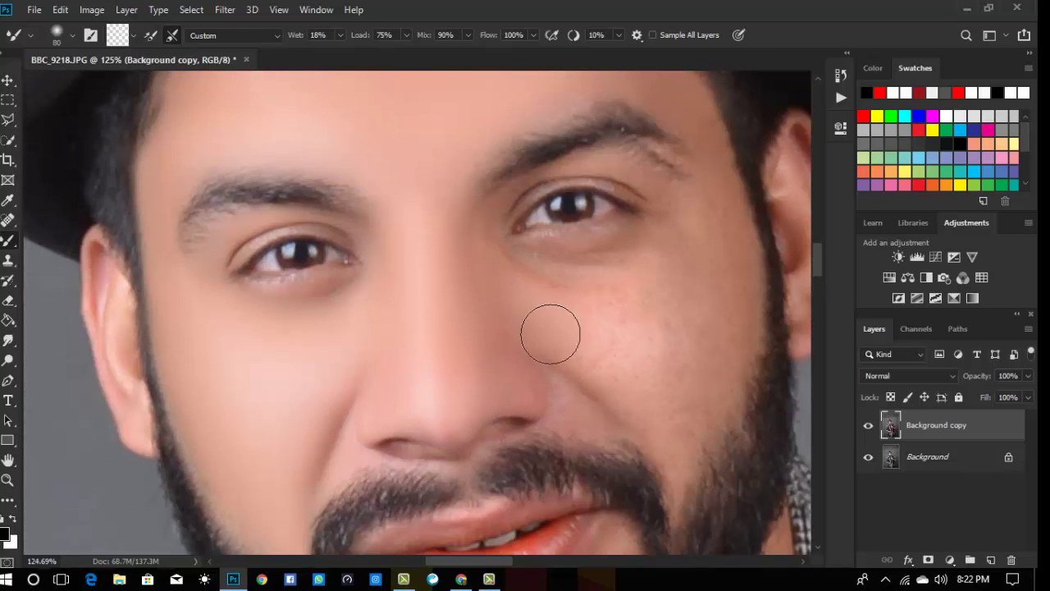
key("bracketleft")
key("bracketleft")
scroll(574, 336, "up", 2)
key("bracketleft")
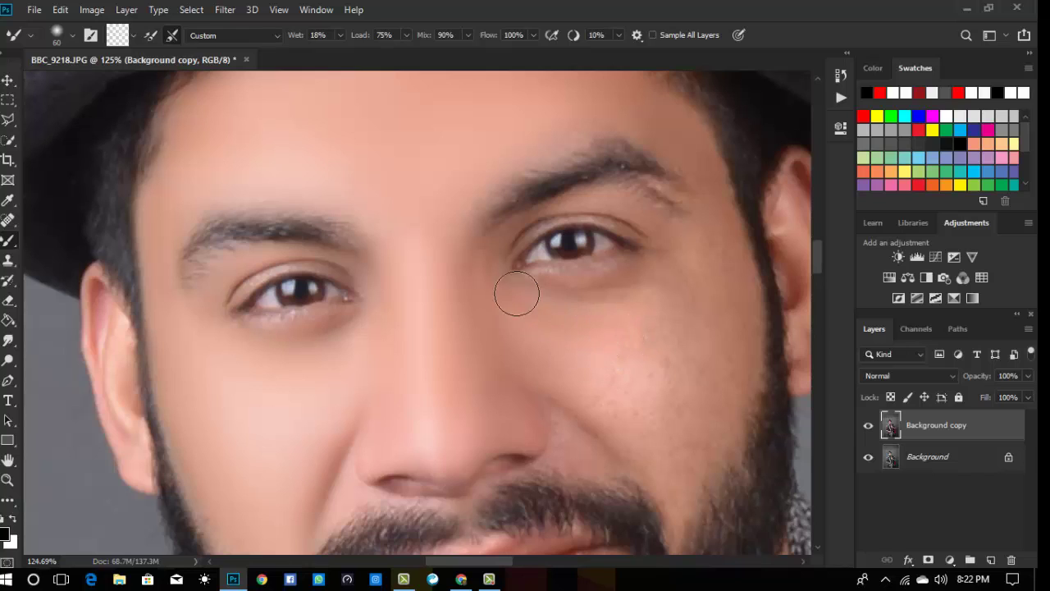
- Smooth the skin around the image-right eye and its upper eyelid with the Mixer Brush at 35 px
scroll(511, 331, "up", 3)
key("bracketleft")
scroll(519, 339, "up", 2)
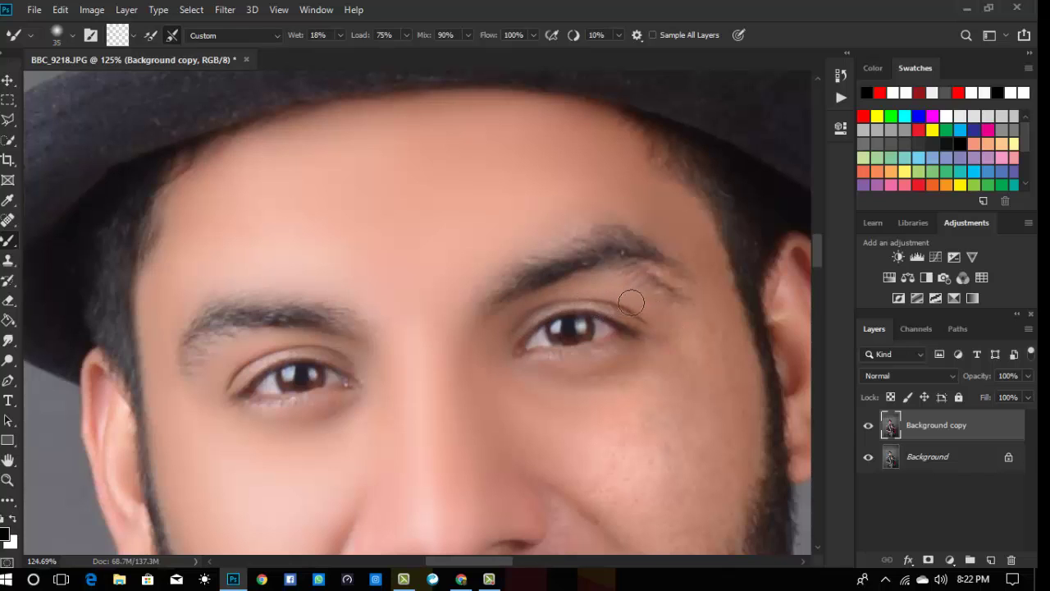
- Blend the image-right temple between the eyebrow's outer end and the hairline, using Mixer Brush sizes of 45 and 60 px
key("bracketright")
scroll(738, 319, "up", 2)
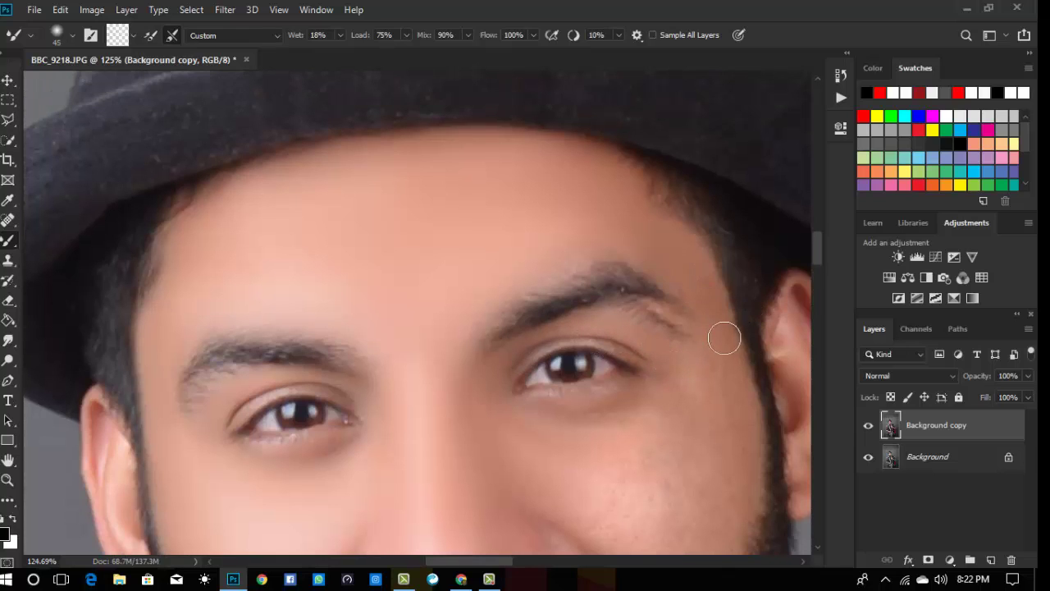
key("bracketright")
scroll(721, 345, "down", 3)
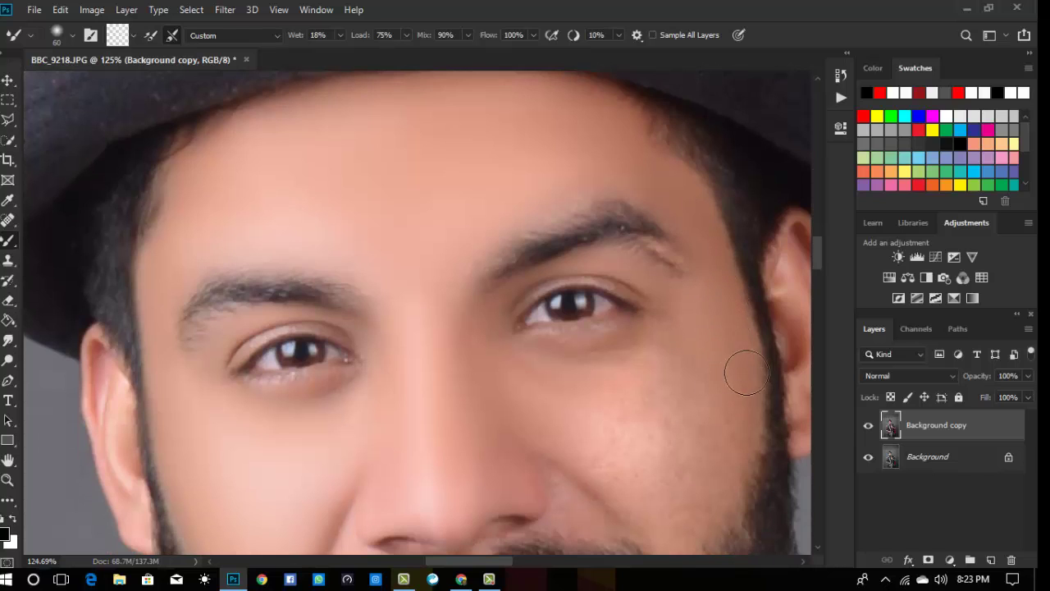
- Smooth the outer image-right cheek along the sideburn down to the beard, using Mixer Brush sizes of 60 and 70 px
scroll(743, 361, "down", 4)
mouse_move(730, 271)
left_mouse_down()
mouse_move(755, 345)
mouse_move(752, 278)
mouse_move(747, 394)
mouse_move(751, 362)
left_mouse_up()
key("bracketleft")
scroll(714, 460, "down", 3)
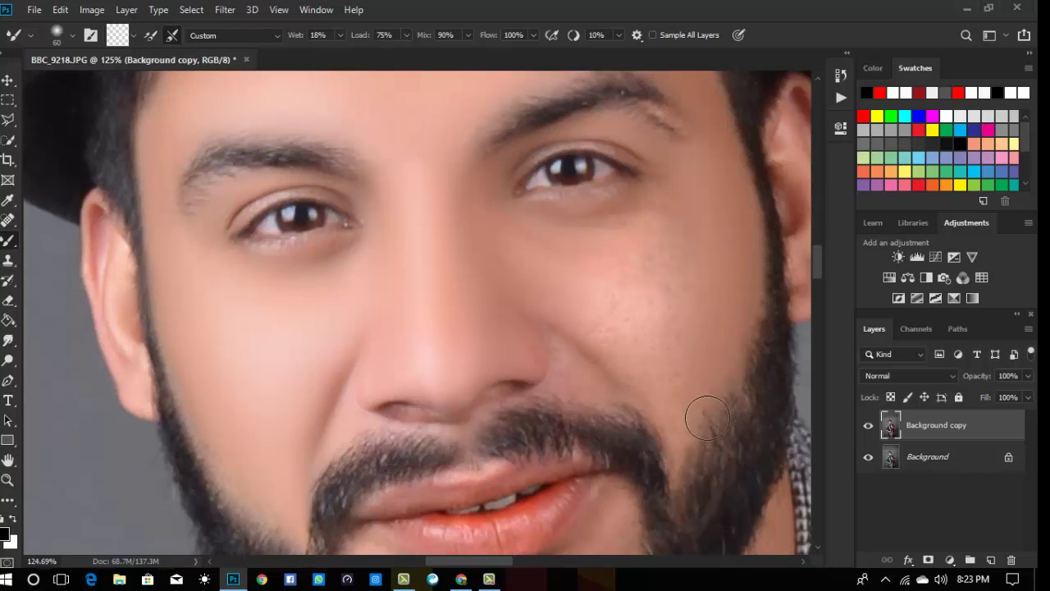
scroll(690, 422, "up", 3)
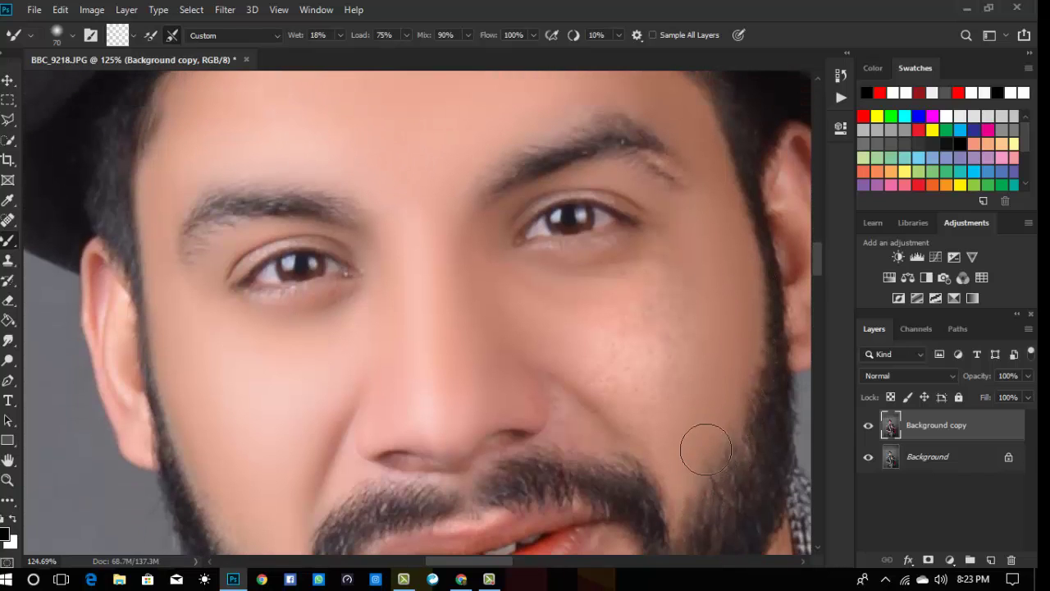
- Smooth the spotted middle of the image-right cheek down toward the beard, using Mixer Brush sizes of 80 and 70 px
key("bracketright")
key("bracketright")
key("bracketright")
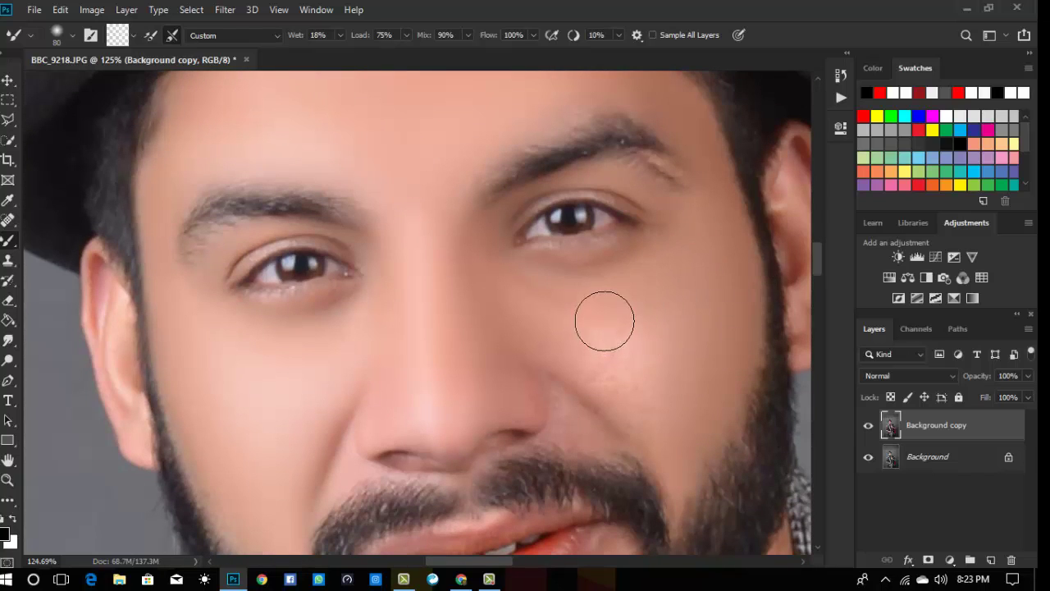
mouse_move(604, 321)
left_mouse_down()
mouse_move(704, 311)
mouse_move(614, 349)
mouse_move(673, 371)
mouse_move(630, 376)
mouse_move(690, 428)
left_mouse_up()
scroll(690, 428, "down", 1)
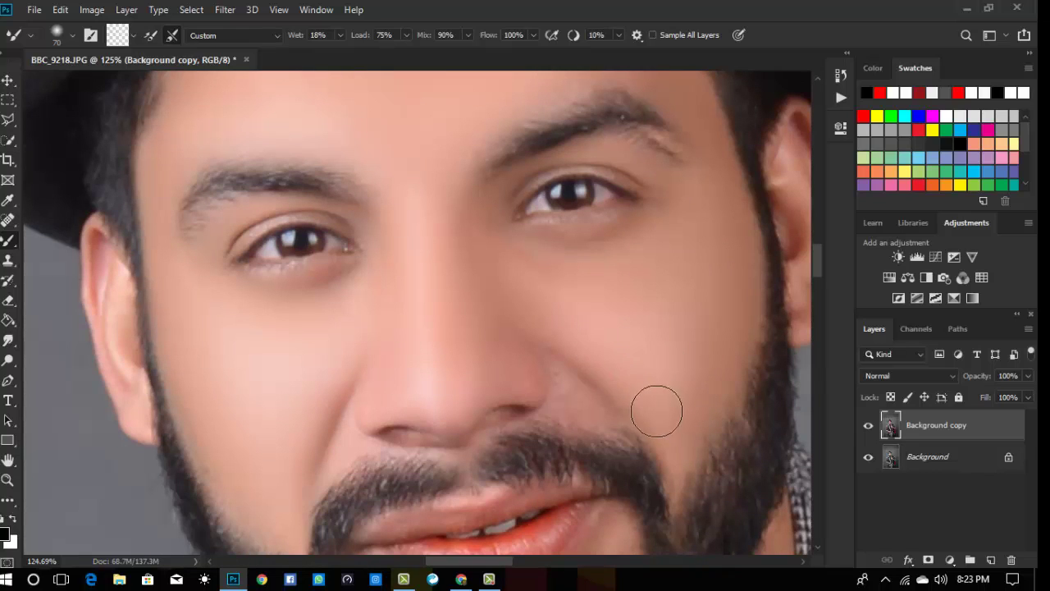
- Smooth the image-right smile fold and the skin between nose and moustache with the Mixer Brush at 35 px
key("bracketleft")
key("bracketleft")
scroll(568, 418, "down", 2)
key("bracketleft")
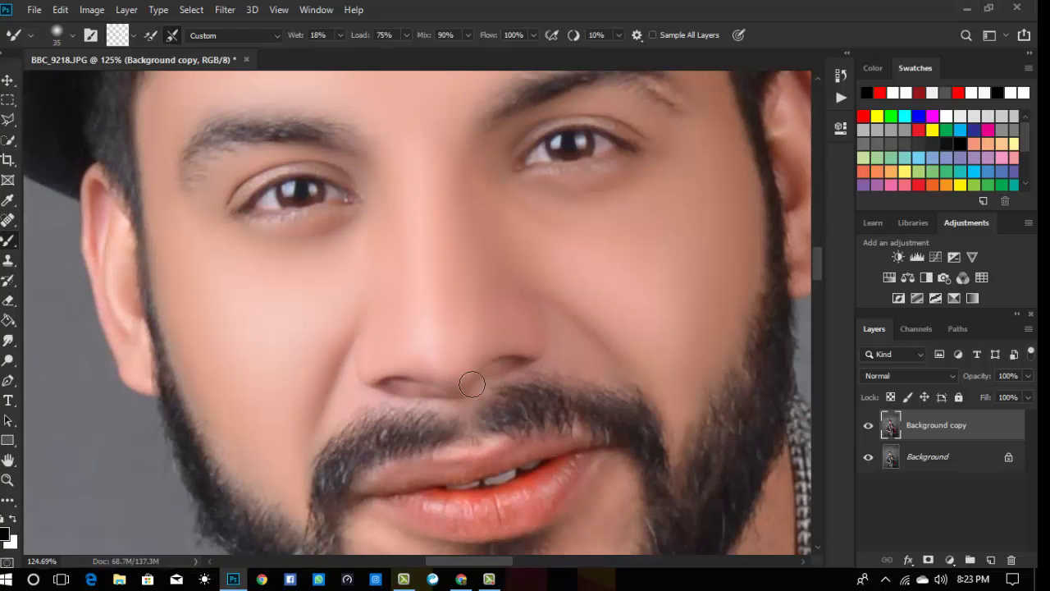
- Smooth the chin skin between the lower lip and the beard, using Mixer Brush sizes of 45 and 50 px
scroll(609, 383, "down", 6)
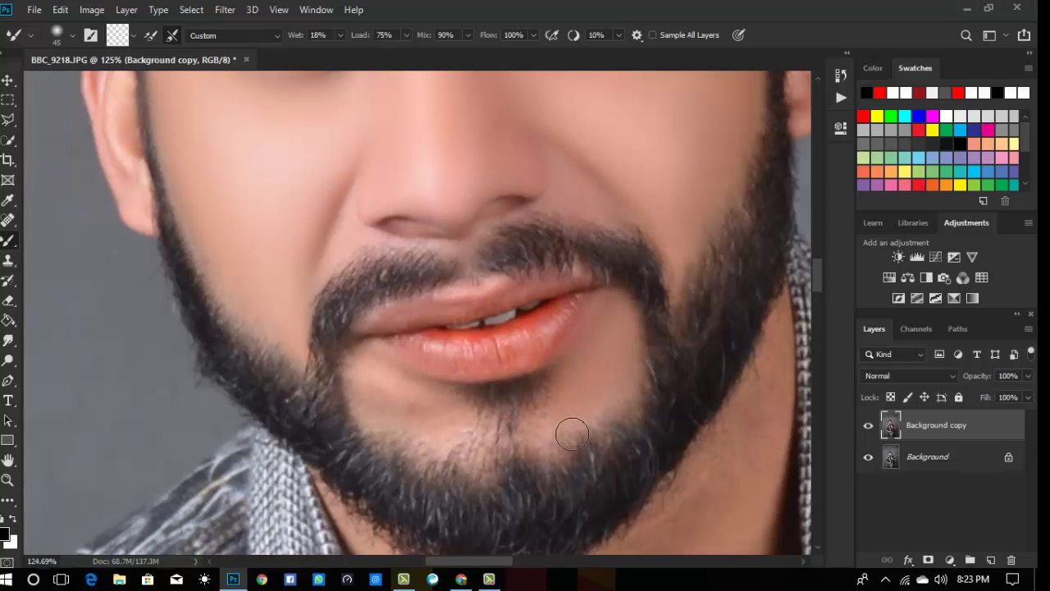
scroll(592, 391, "down", 2)
key("bracketright")
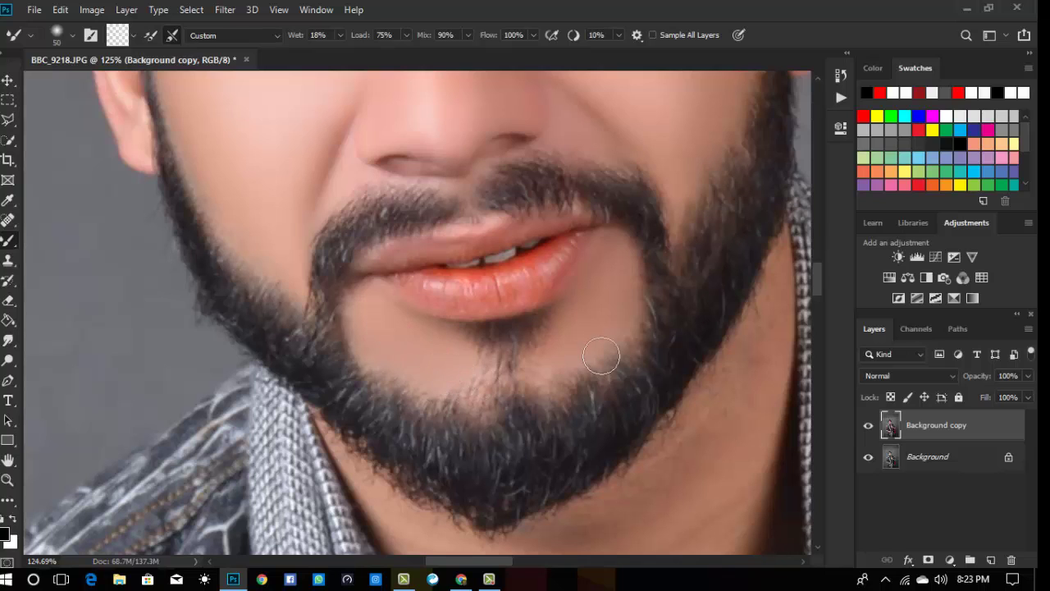
- Smooth the image-right side of the neck along the beard and scarf, using Mixer Brush sizes of 40 and 70 px
scroll(728, 371, "down", 3)
left_click_drag(649, 356, 471, 423)
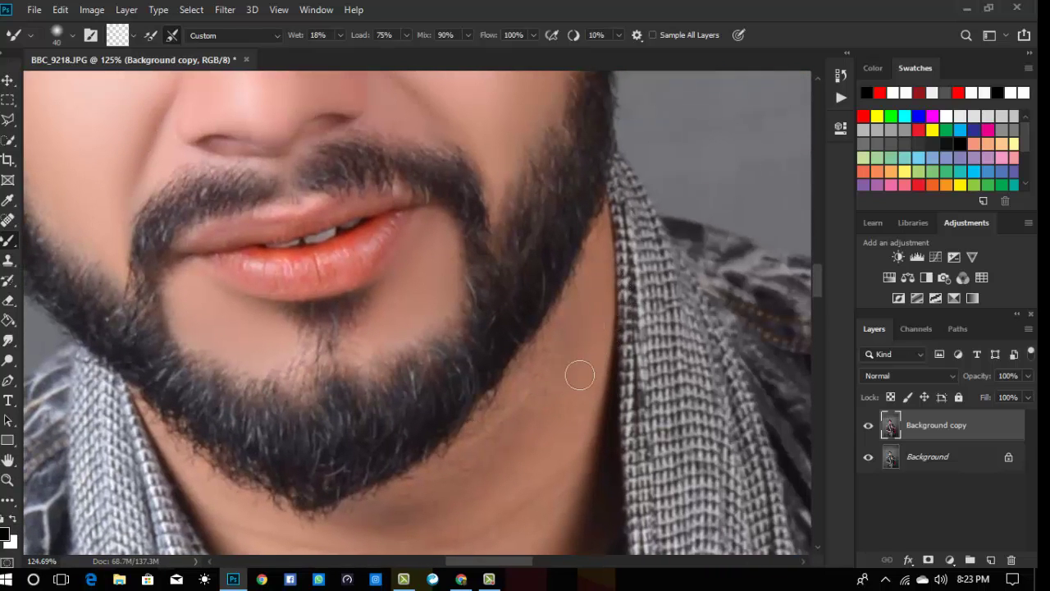
scroll(574, 353, "down", 2)
key("]")
key("]")
key("]")
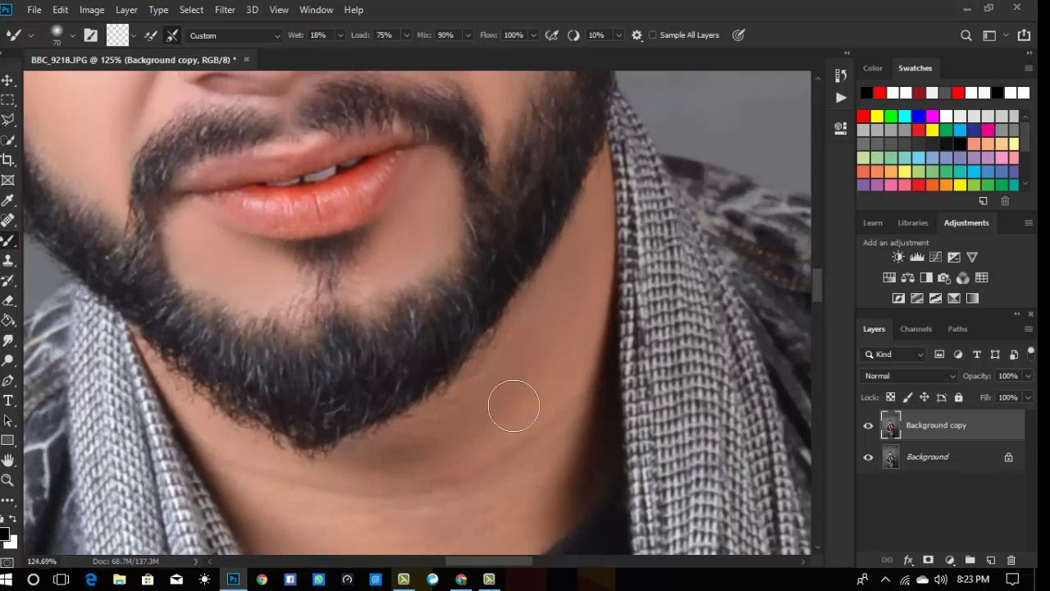
- Smooth the middle of the neck and the spots just above the shirt collar, using Mixer Brush sizes of 90 and 70 px
scroll(486, 456, "down", 2)
key("]")
key("]")
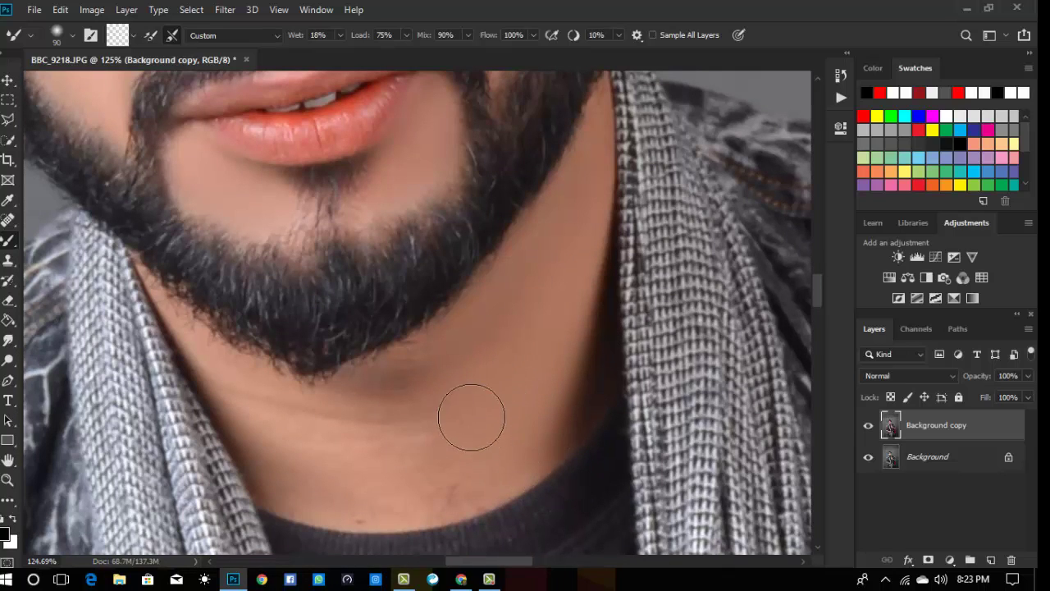
scroll(468, 408, "down", 2)
key("[")
key("[")
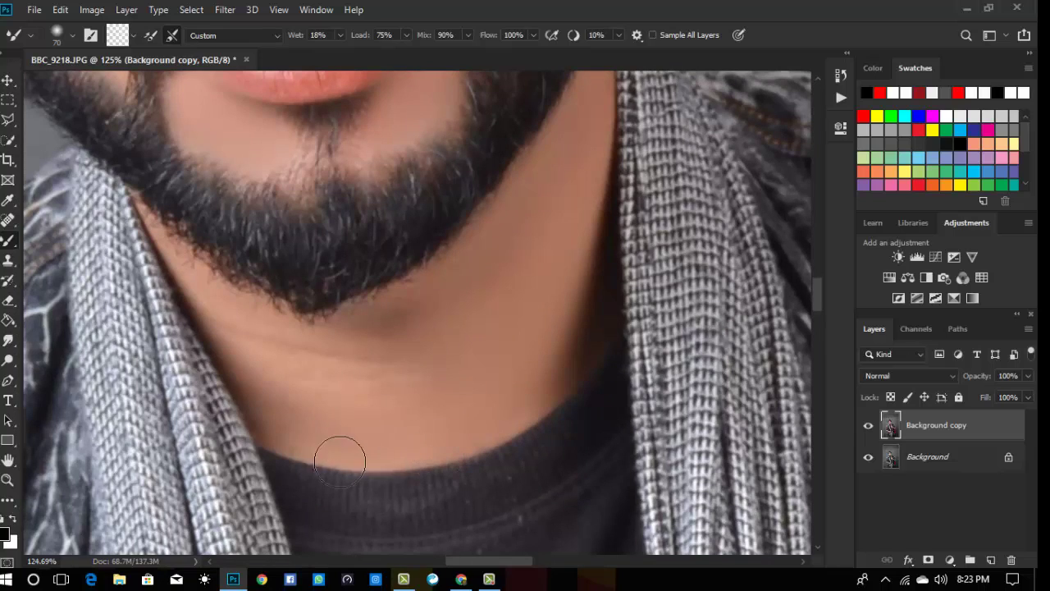
- Blend the uneven skin above the collar on the image-left half of the neck, using Mixer Brush sizes of 80 and 90 px
key("bracketright")
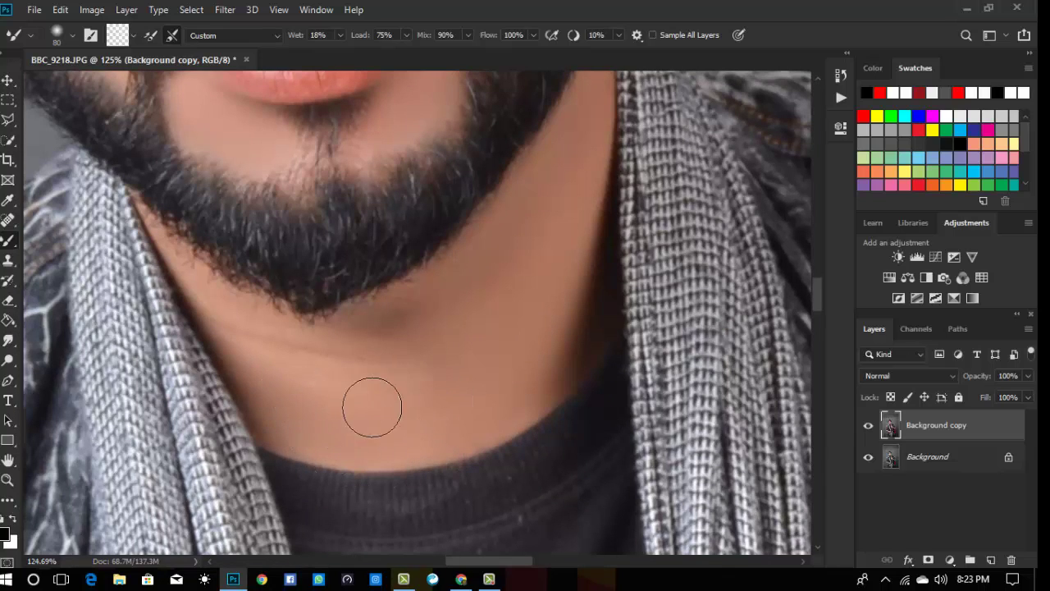
scroll(367, 395, "up", 2)
key("bracketright")
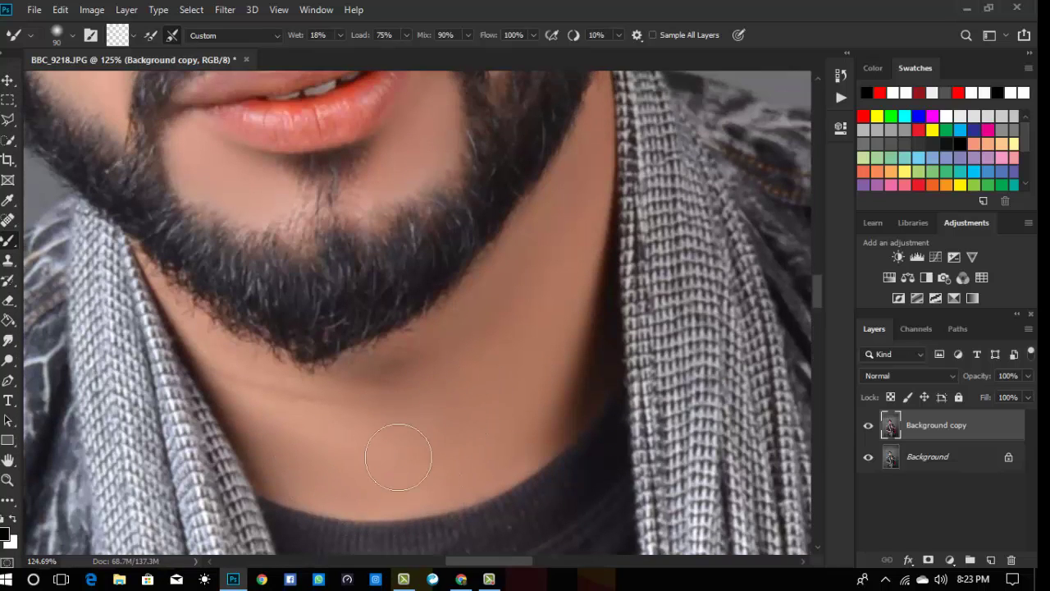
- Smooth the neck creases and the skin directly under the beard's edge, using Mixer Brush sizes of 50 and 30 px
key("bracketleft")
key("bracketleft")
key("bracketleft")
key("bracketleft")
scroll(239, 382, "up", 1)
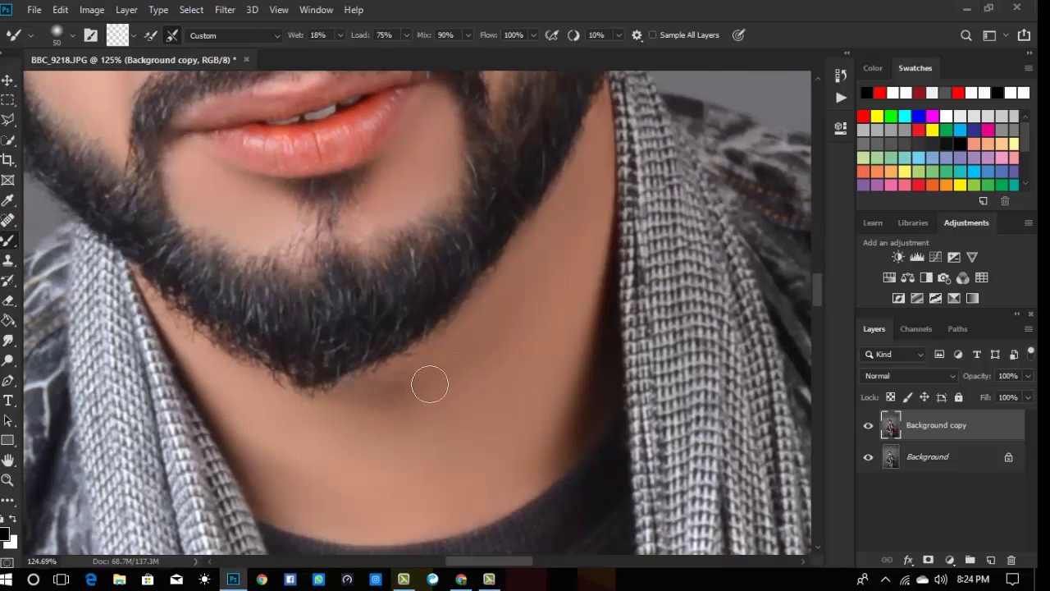
key("bracketleft")
scroll(249, 442, "up", 1)
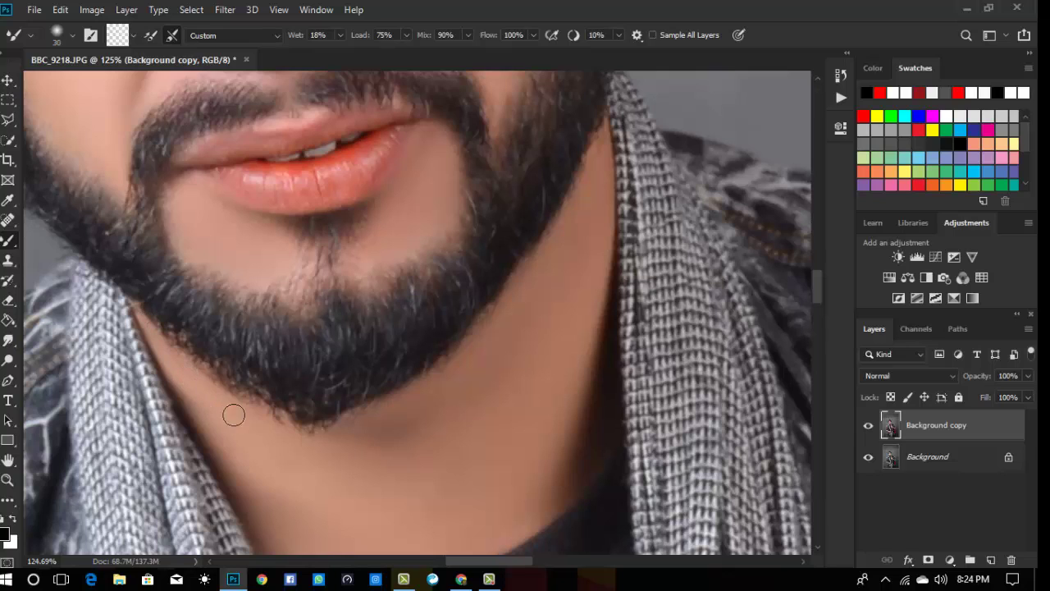
- Even out the lower neck between the beard and the shirt collar with the Mixer Brush, starting at 45 px
key("bracketright")
scroll(263, 423, "down", 2)
scroll(400, 405, "down", 2)
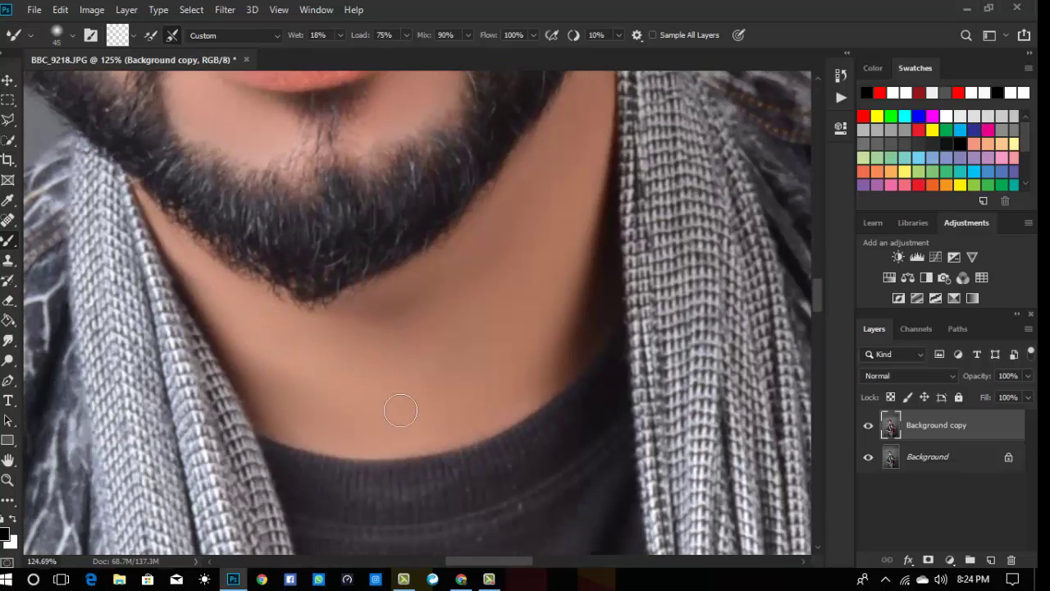
key("bracketright")
key("bracketright")
key("bracketright")
key("bracketright")
key("bracketright")
- Examine the smoothed skin on the whole portrait and on the face up close
left_click(7, 480)
right_click(451, 337)
left_click(471, 347)
left_click_drag(440, 351, 490, 438)
scroll(440, 360, "up", 3)
left_click_drag(352, 210, 403, 296)
left_click_drag(472, 378, 484, 408)
right_click(437, 312)
left_click(455, 321)
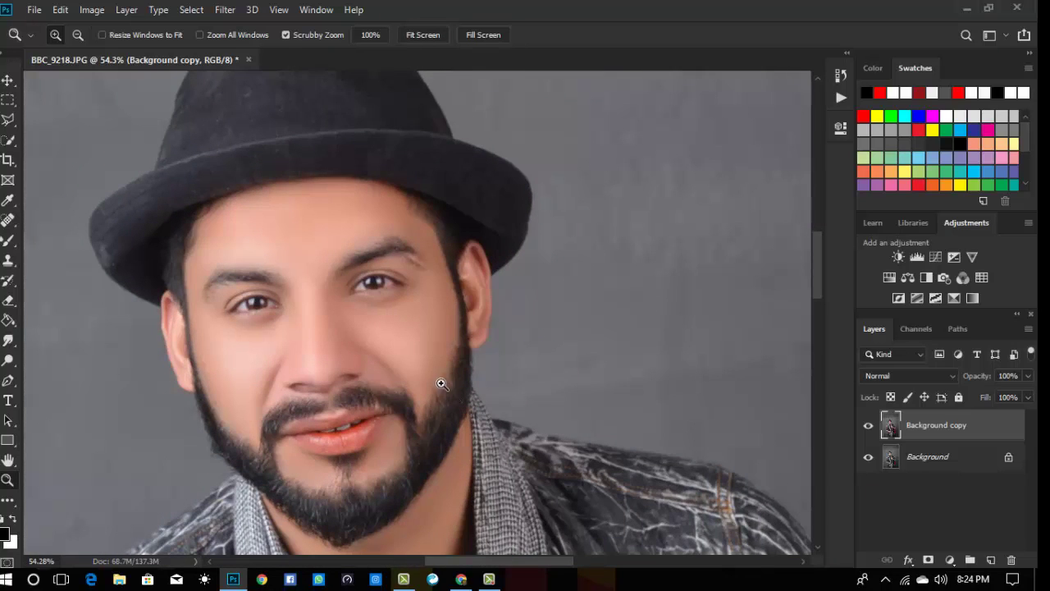
- Open the Liquify filter and push the chin beard's lower edge outward on its image-right side with Forward Warp at size 175
left_click(224, 9)
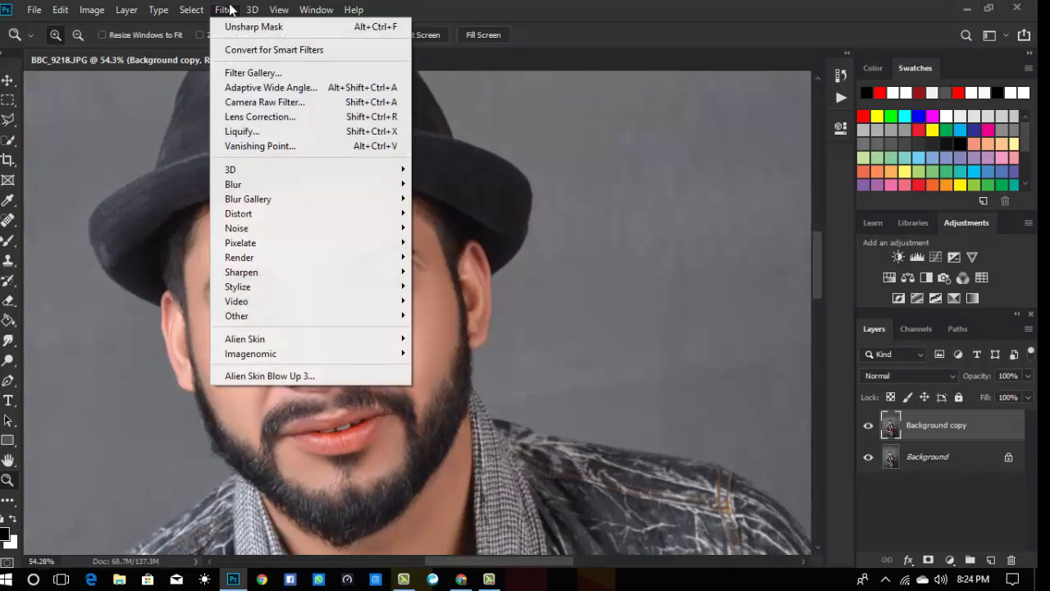
left_click(279, 129)
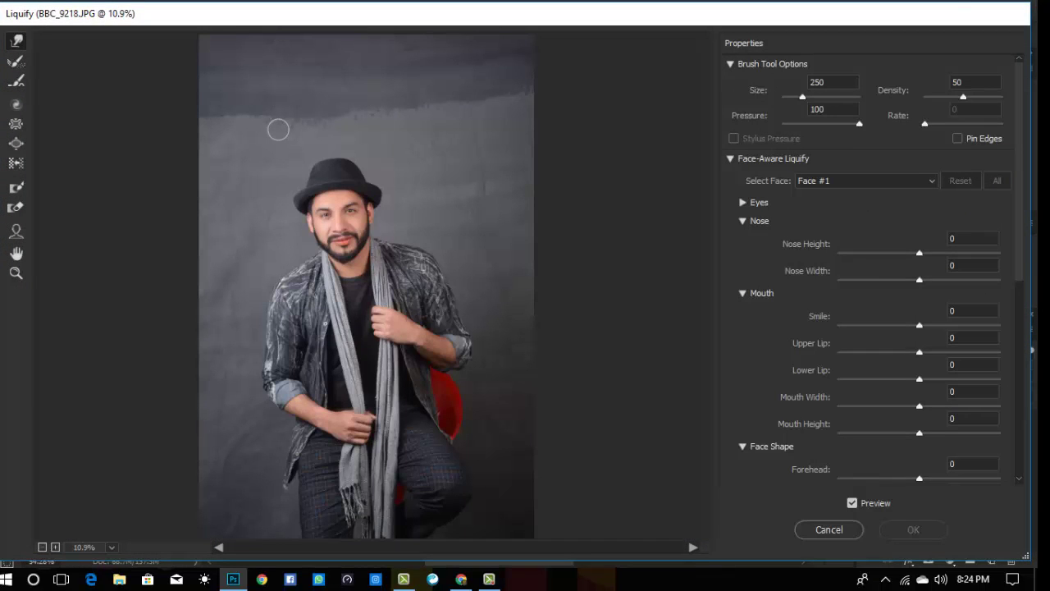
left_click(15, 272)
left_click_drag(366, 270, 403, 302)
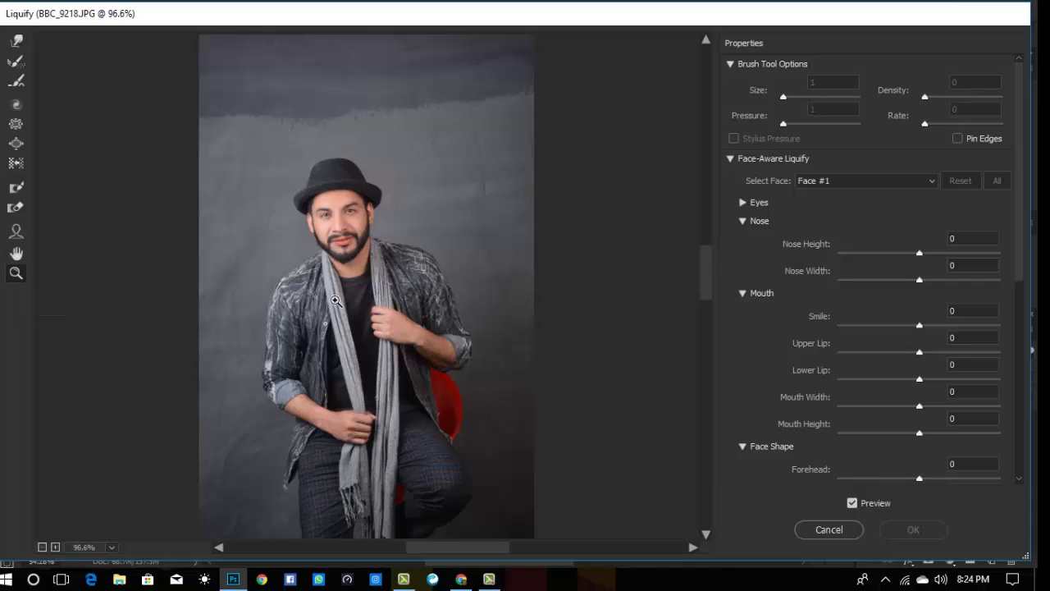
scroll(361, 299, "up", 2)
left_click(14, 41)
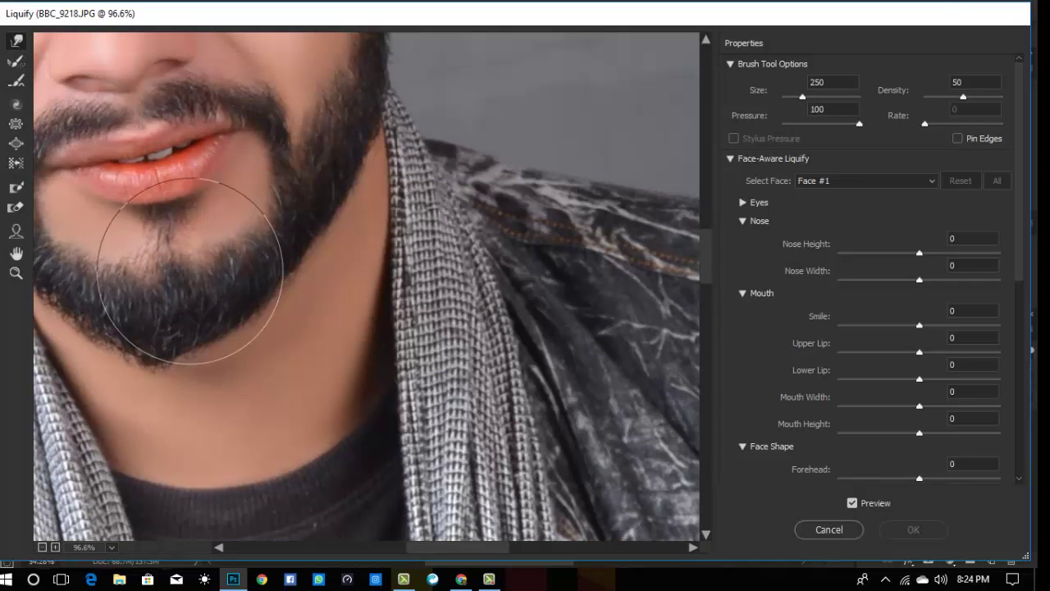
key("bracketleft")
key("bracketleft")
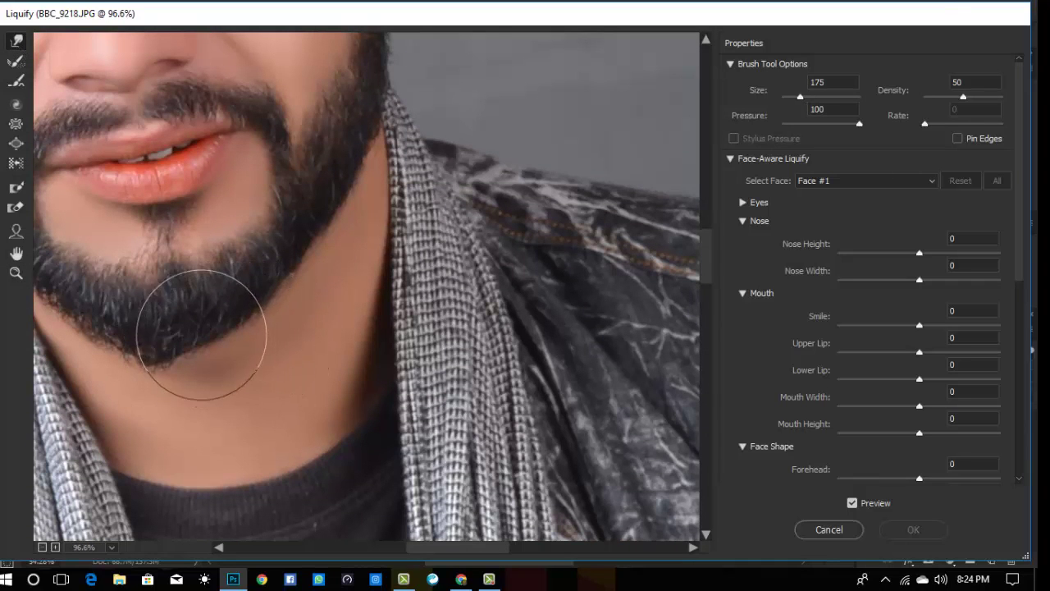
left_click_drag(200, 334, 213, 342)
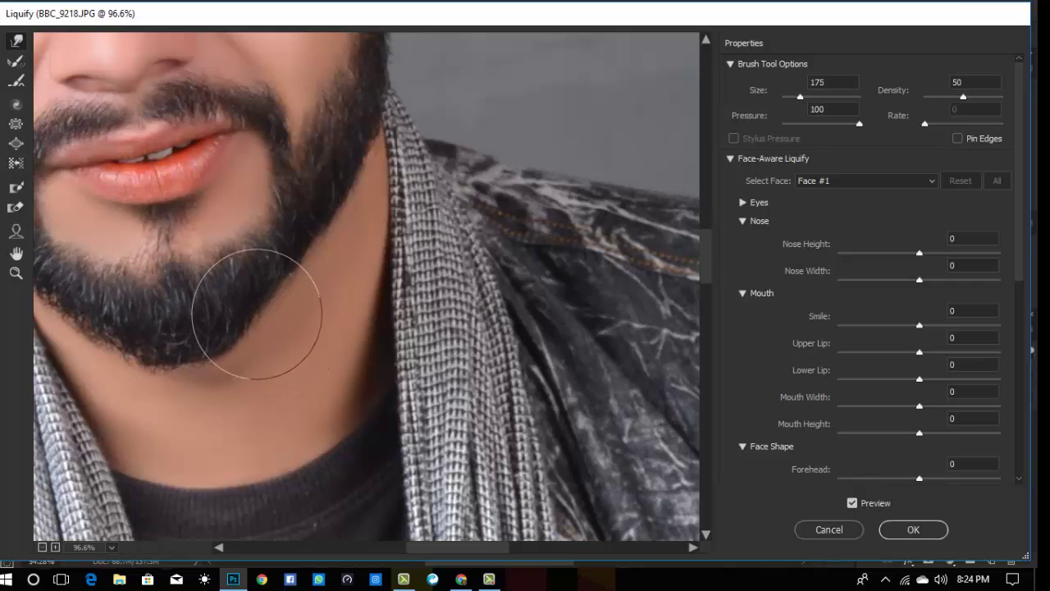
left_click_drag(255, 312, 261, 320)
- Refine the lower contour of the beard toward its image-left side with Forward Warp, using brush sizes of 100 and 80
key("bracketleft")
key("bracketleft")
key("bracketleft")
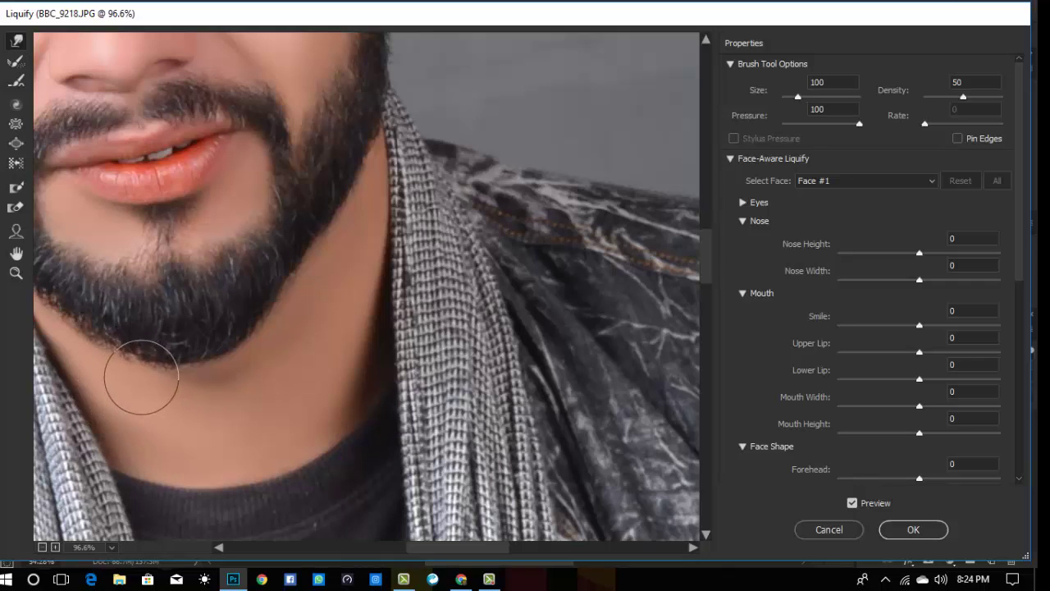
key("bracketleft")
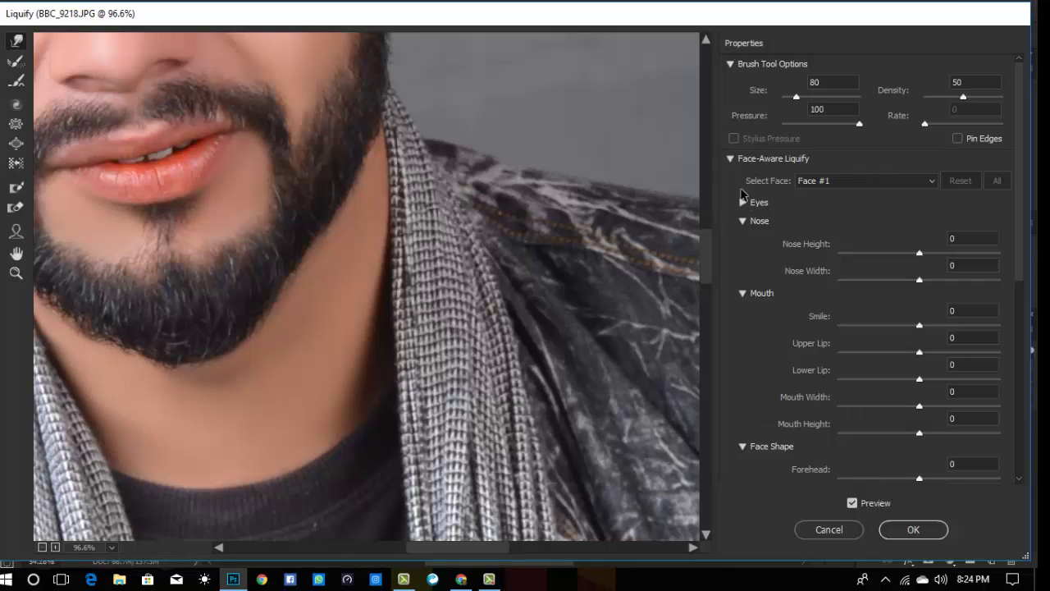
- Compare the beard with and without the Liquify preview, and check the rest of the face
key("p")
key("p")
key("p")
key("p")
key("p")
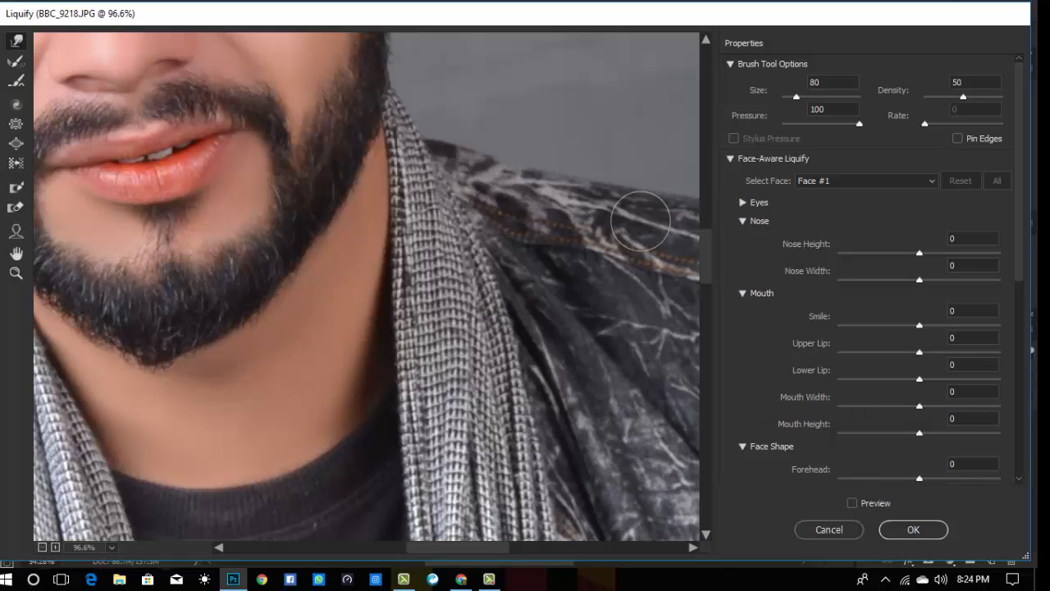
key("p")
scroll(254, 320, "up", 8)
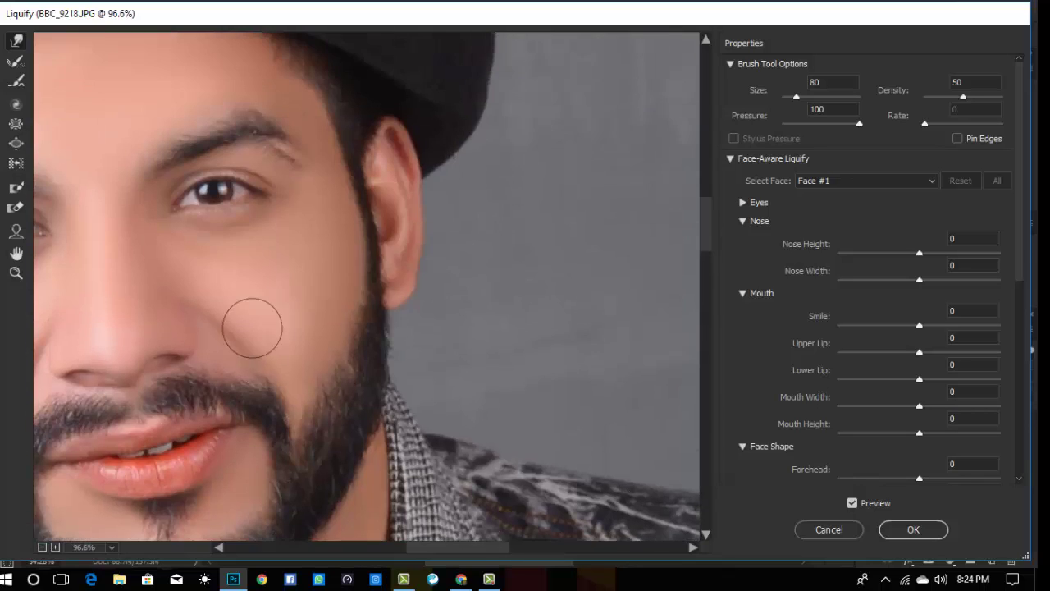
scroll(296, 309, "down", 4)
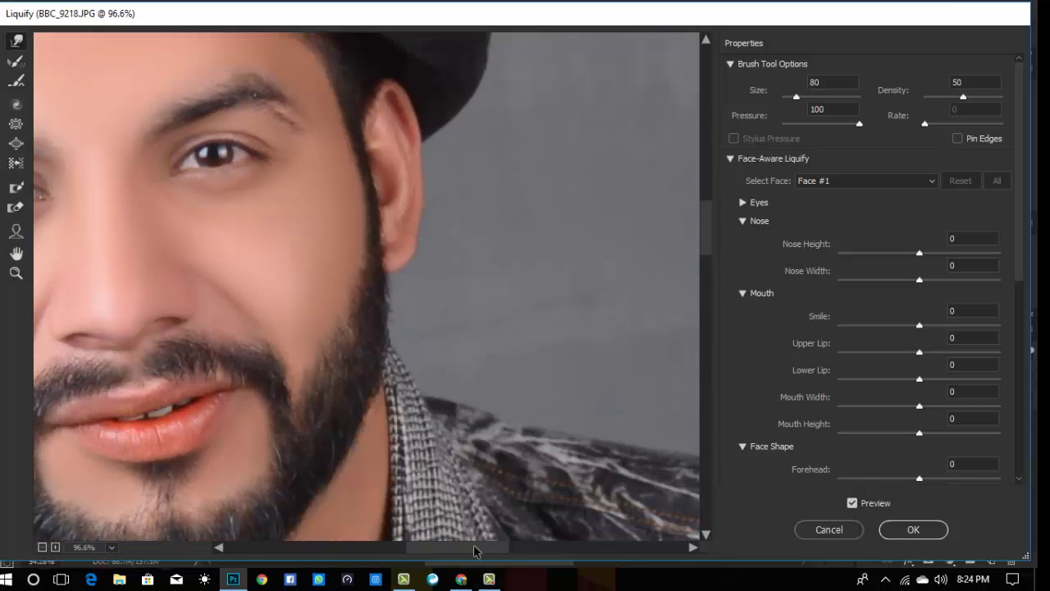
left_click_drag(474, 551, 440, 549)
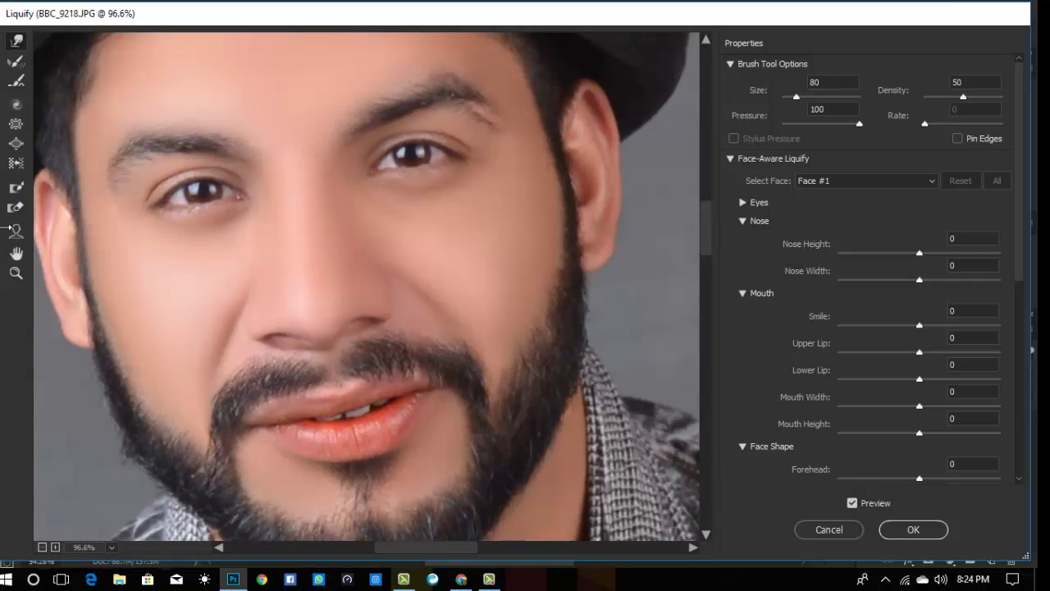
- Try the Face-Aware eye size and eye height adjustments, including a left eye height of 47, and return them to 0
left_click(16, 231)
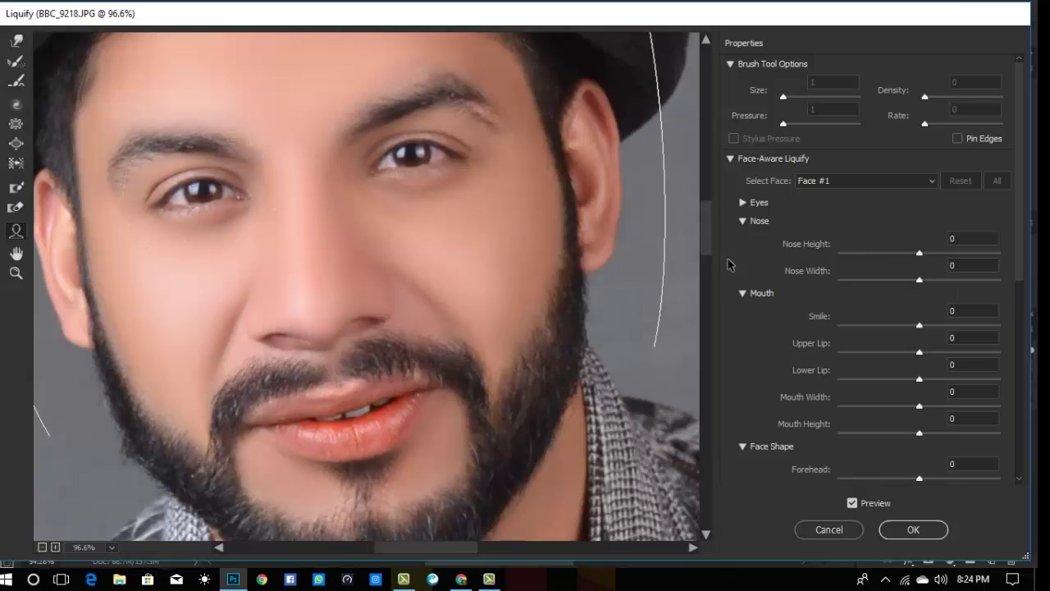
left_click(742, 203)
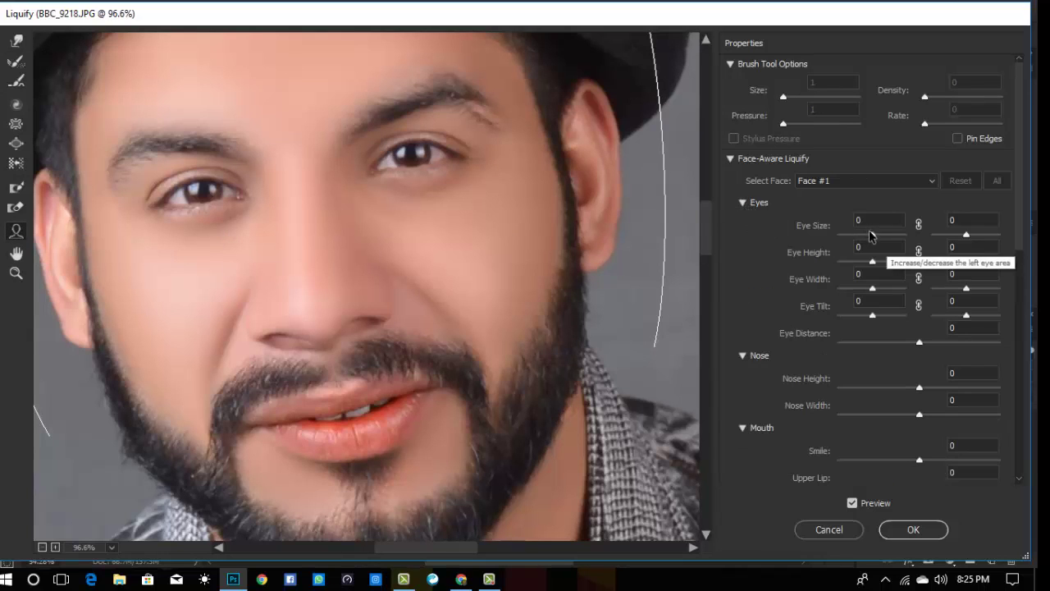
mouse_move(872, 236)
left_mouse_down()
mouse_move(810, 240)
mouse_move(909, 238)
mouse_move(876, 243)
left_mouse_up()
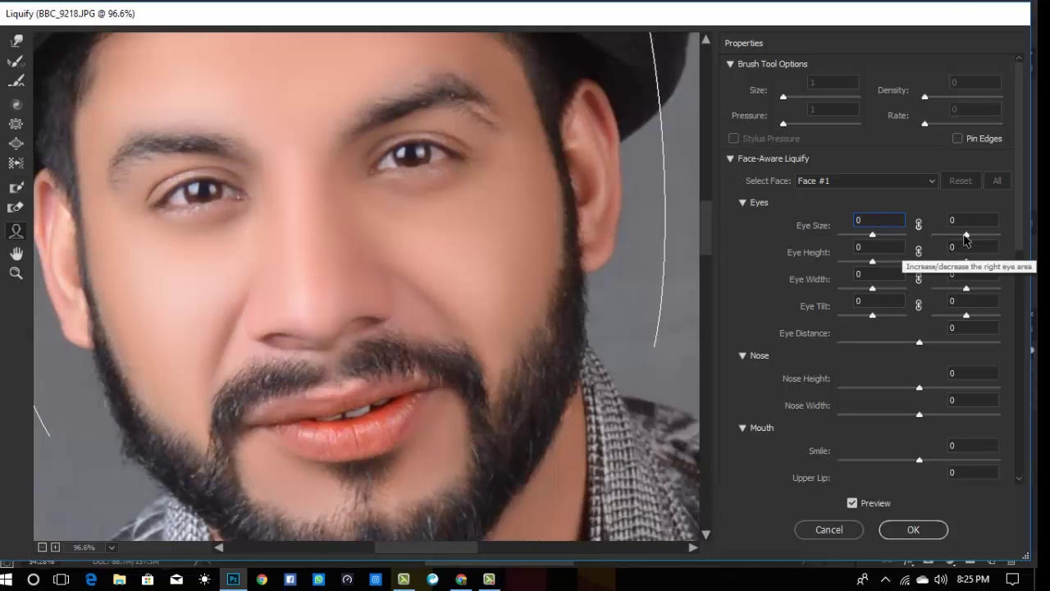
left_click_drag(966, 235, 960, 236)
type("0")
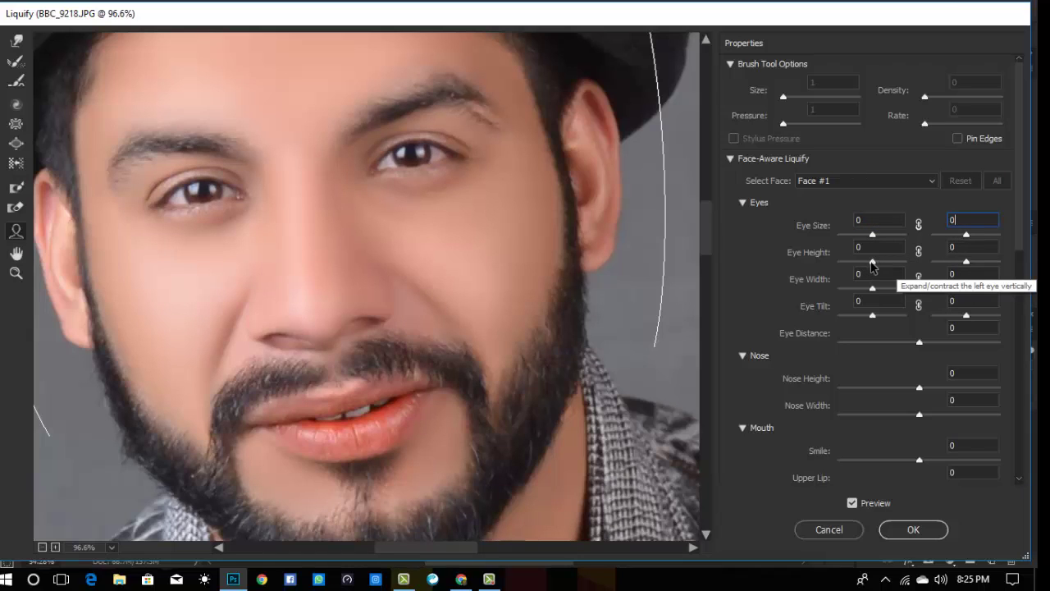
mouse_move(872, 265)
left_mouse_down()
mouse_move(897, 263)
mouse_move(888, 263)
left_mouse_up()
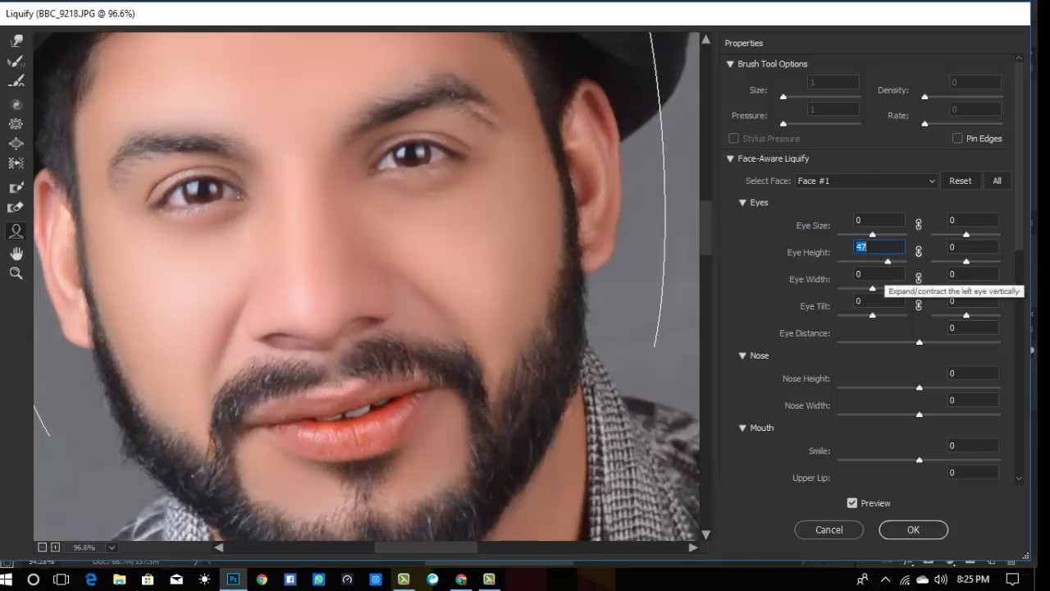
type("0")
scroll(950, 399, "down", 1)
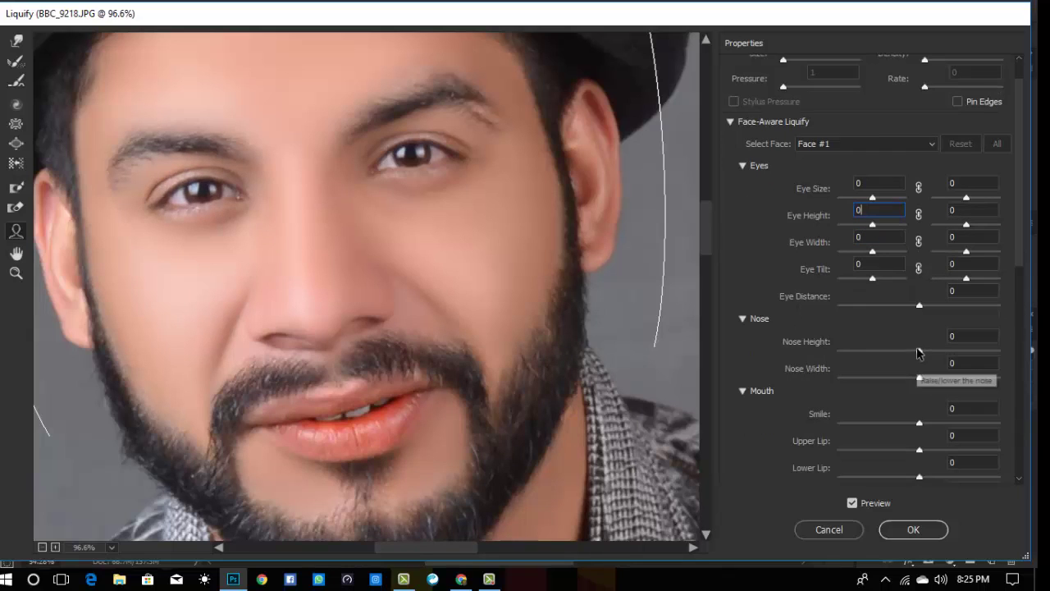
- Keep the nose height at 0, set the nose width to -39 and set the mouth's smile to 28
left_click_drag(919, 350, 887, 386)
type("0")
scroll(830, 355, "down", 2)
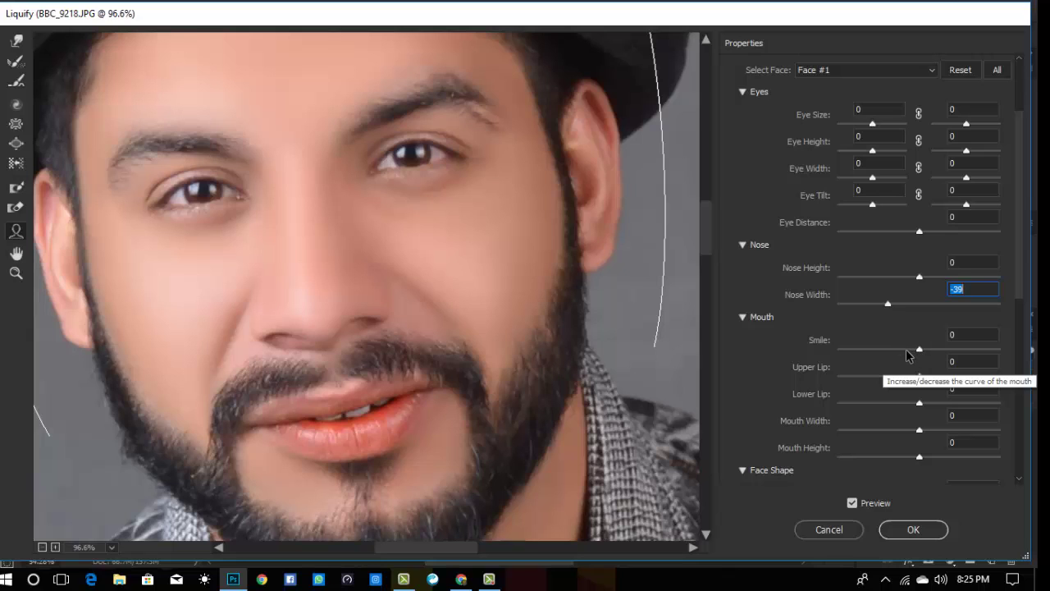
left_click_drag(920, 353, 945, 351)
scroll(678, 361, "down", 1)
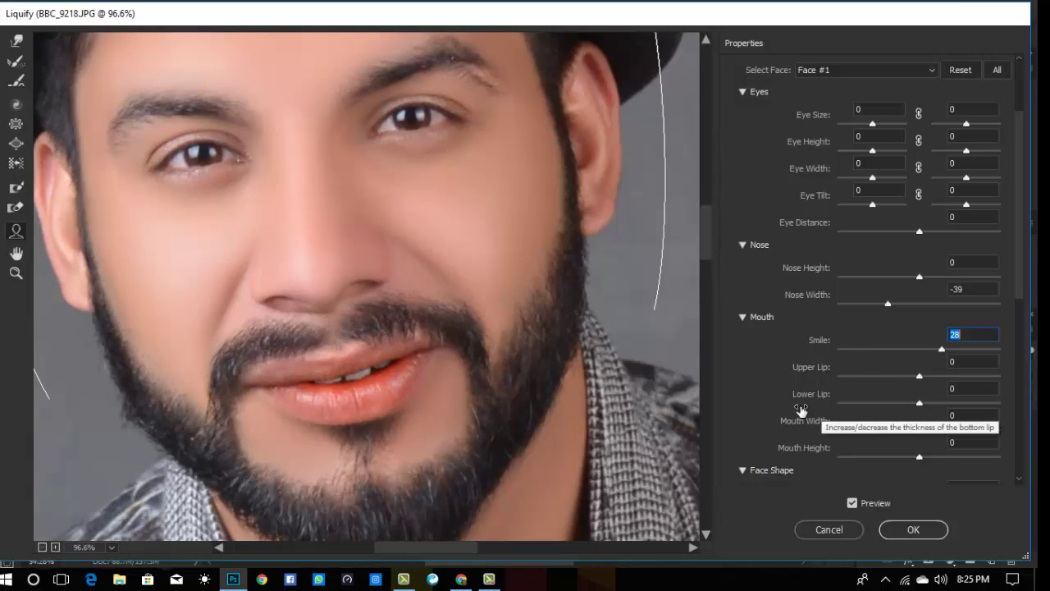
- Set the forehead value of the face shape to -2
scroll(801, 408, "down", 1)
scroll(779, 410, "down", 1)
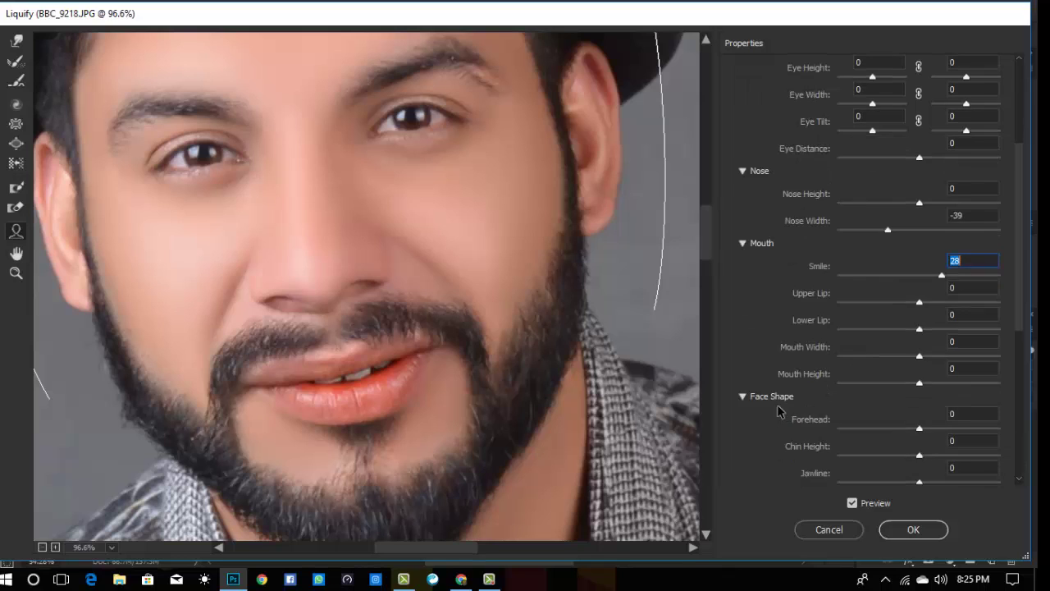
scroll(778, 410, "down", 1)
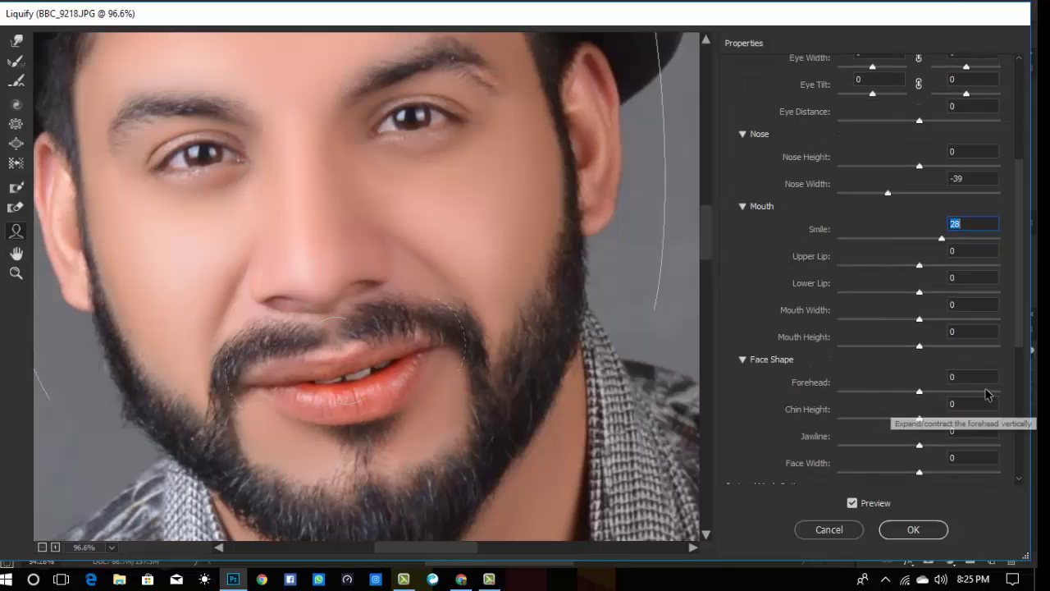
mouse_move(924, 393)
left_mouse_down()
mouse_move(911, 397)
mouse_move(922, 400)
left_mouse_up()
- Examine the reshaped face up close and within the upper body of the portrait
left_click(16, 272)
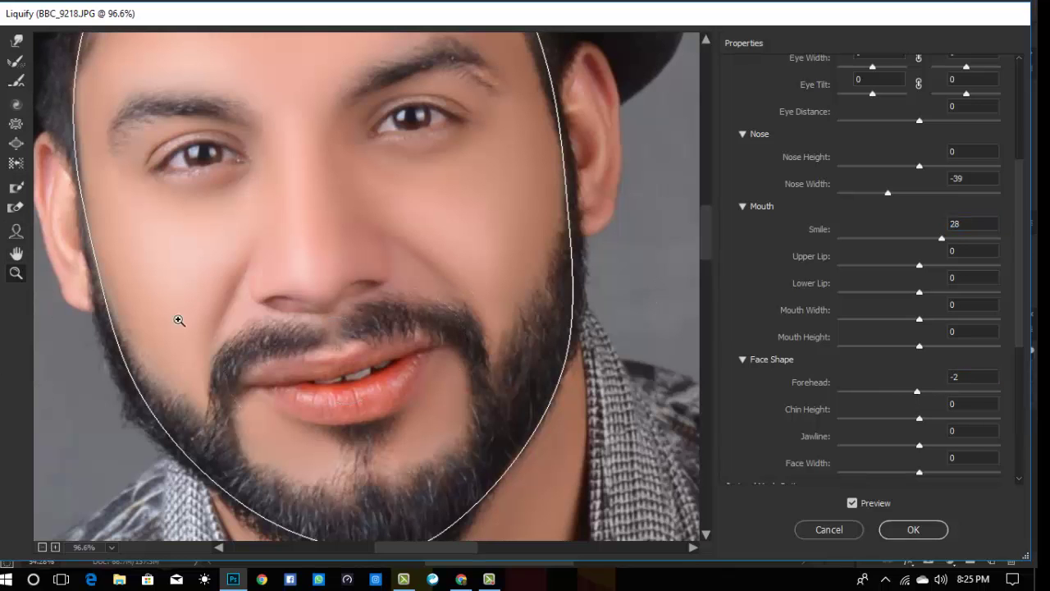
left_click_drag(336, 300, 287, 233)
right_click(359, 199)
left_click(415, 337)
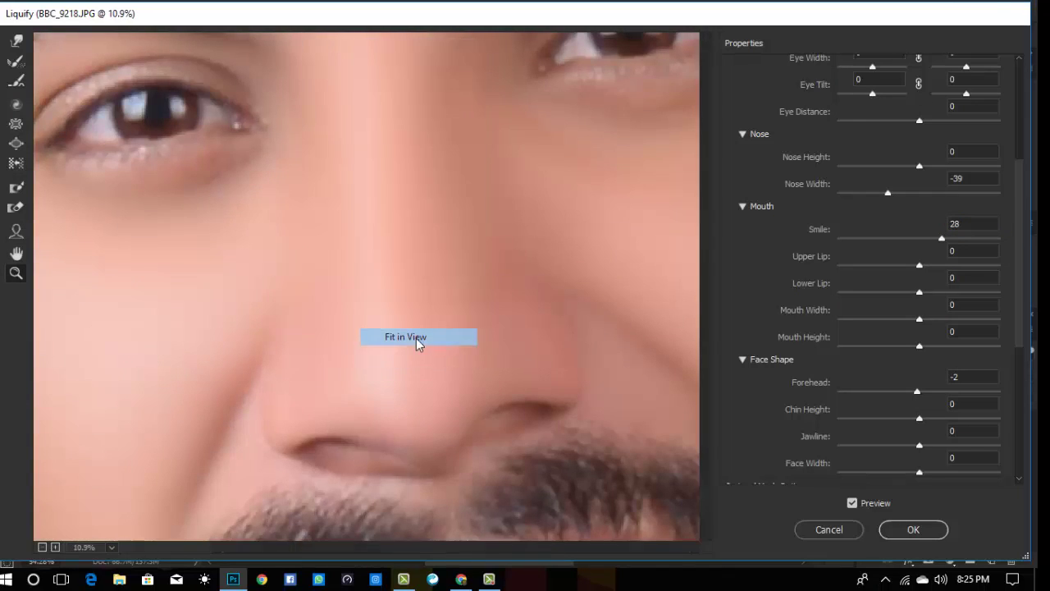
left_click(353, 222)
left_click(353, 222)
left_click(353, 222)
left_click(352, 222)
scroll(403, 349, "down", 5)
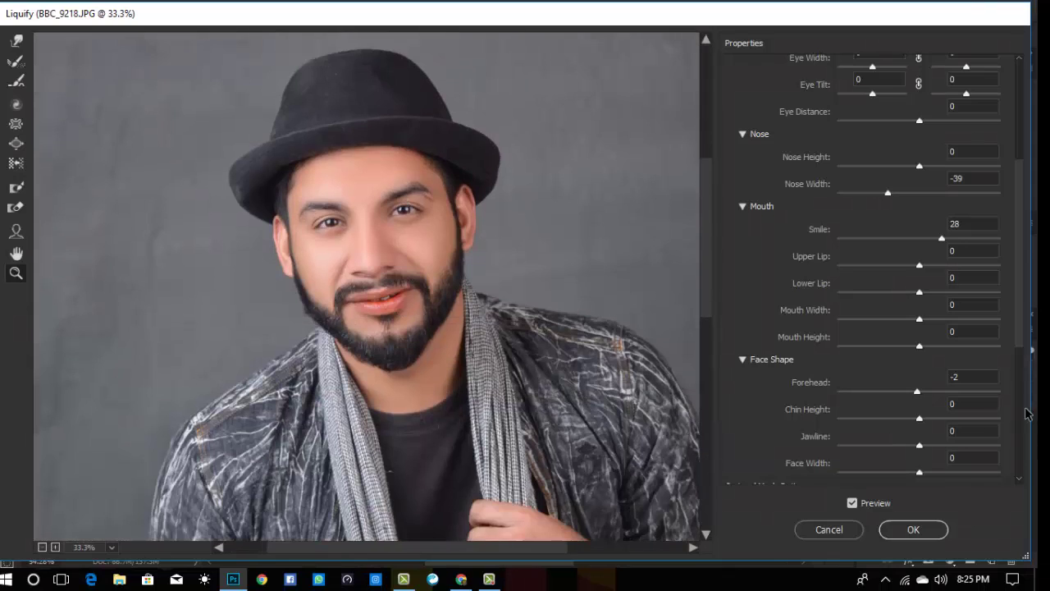
- Set the face shape's jawline to 54 and its chin height to -74
left_click_drag(918, 446, 962, 445)
left_click_drag(920, 418, 860, 426)
scroll(890, 406, "down", 2)
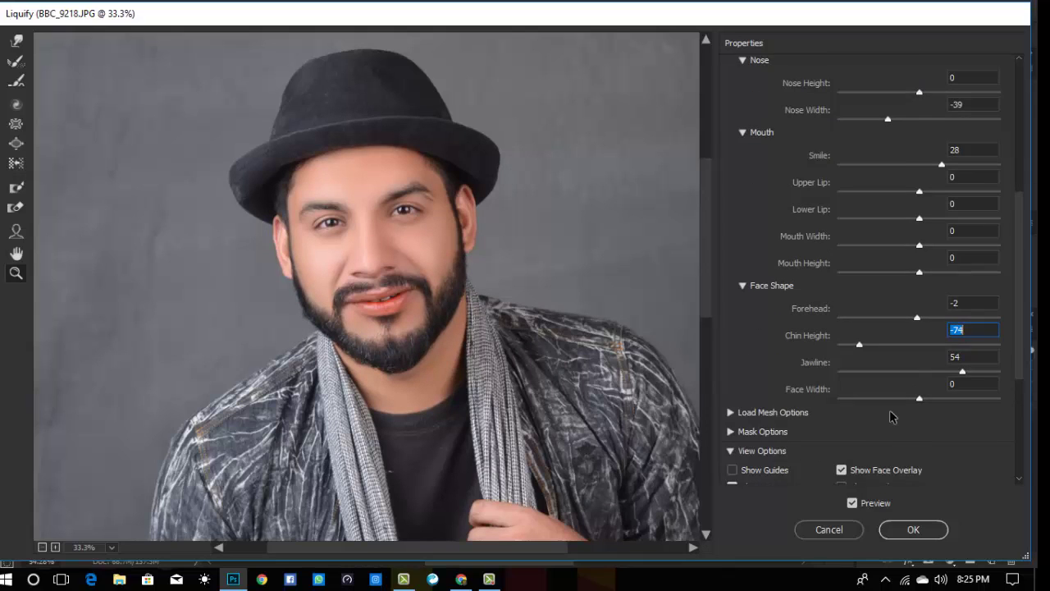
scroll(892, 417, "down", 1)
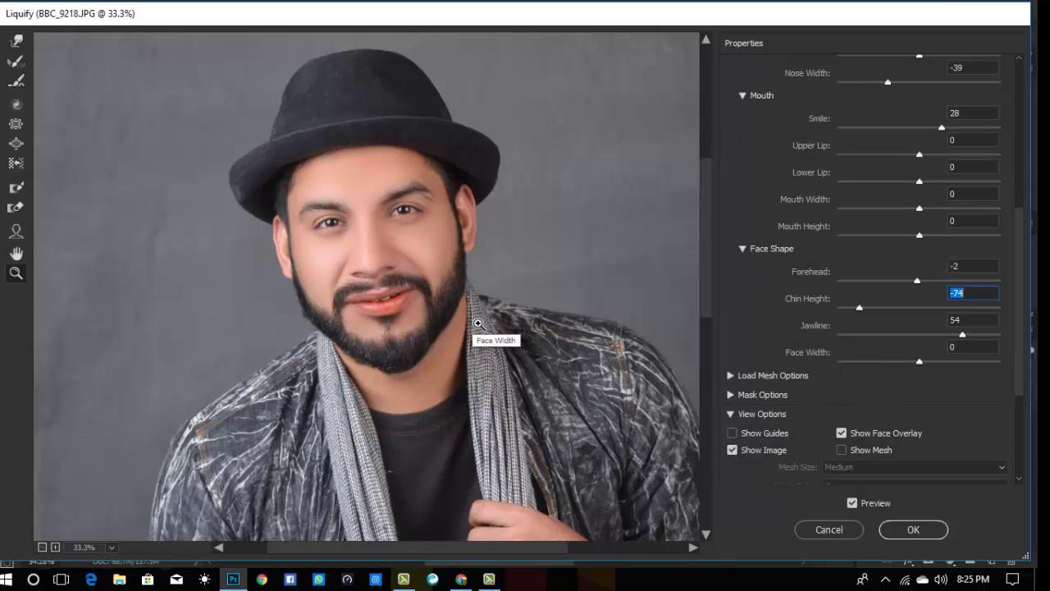
- Compare the face up close with and without the Liquify preview and apply the reshaping
left_click(478, 322)
key("p")
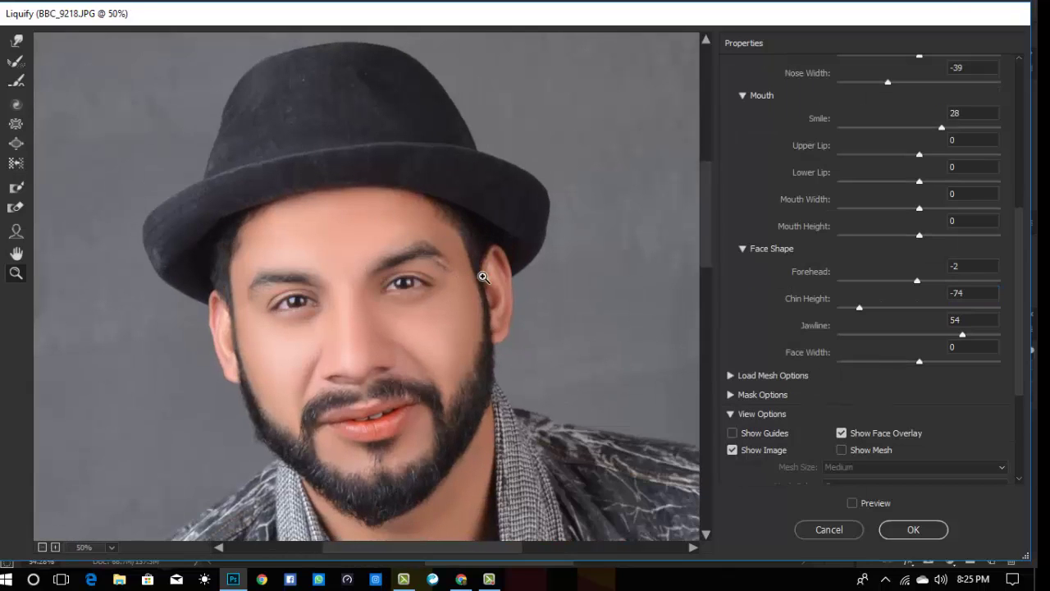
key("p")
left_click(912, 530)
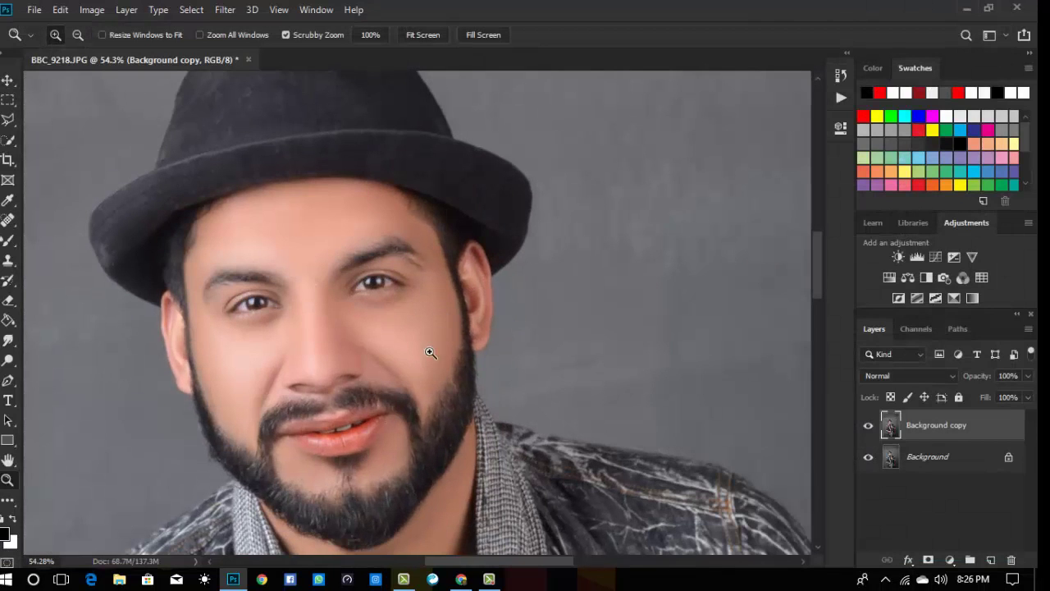
- Examine the retouched portrait at full view and close up around the face and hat
right_click(435, 344)
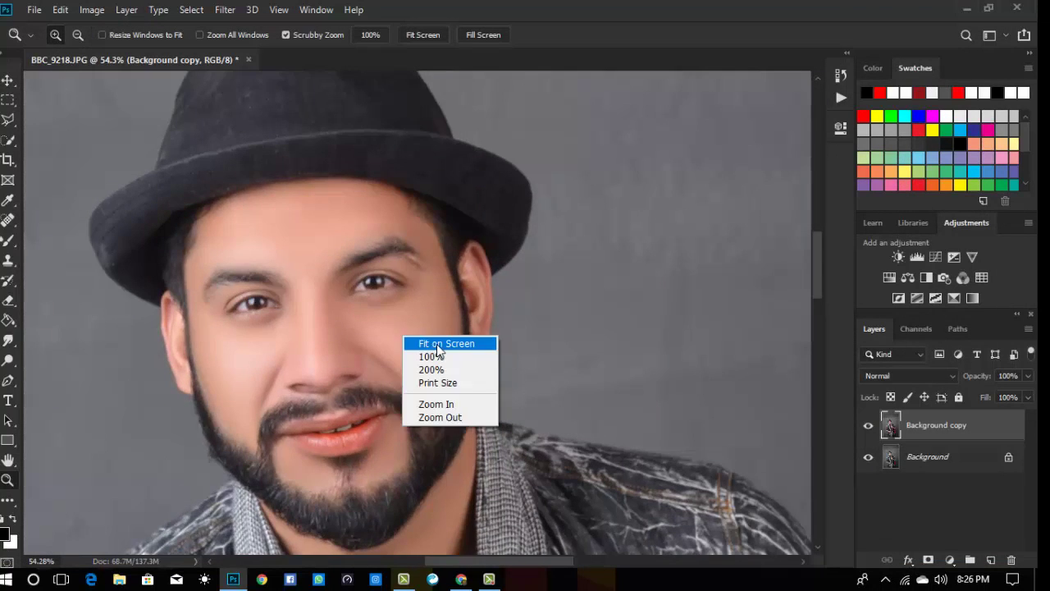
left_click(435, 343)
left_click_drag(435, 359, 438, 355)
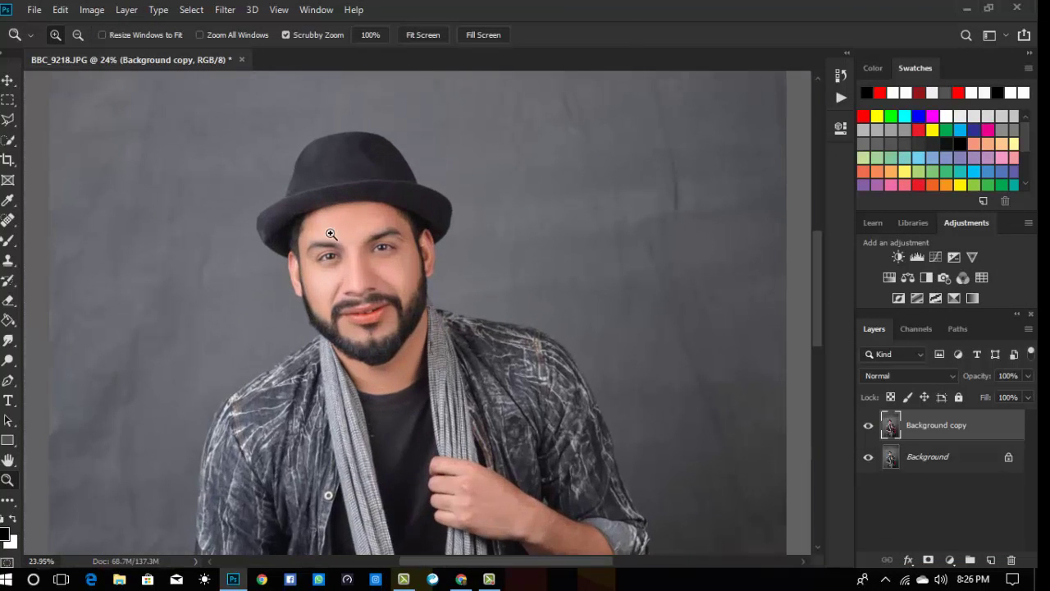
left_click_drag(331, 234, 471, 397)
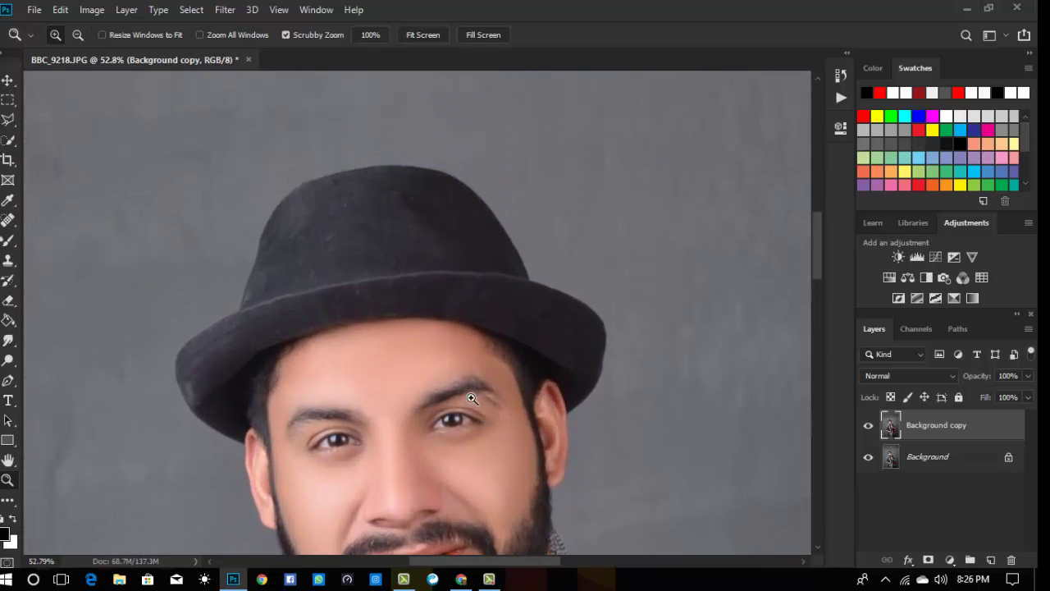
right_click(414, 317)
left_click(418, 321)
left_click_drag(408, 275, 307, 246)
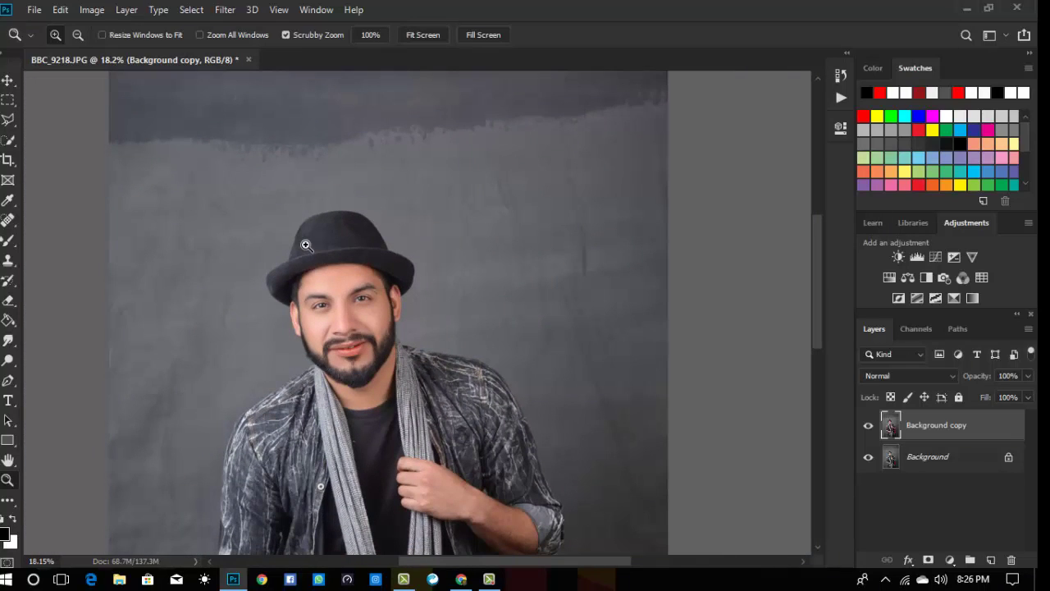
- Select the man and the red chair on the Background copy layer with the Quick Selection tool, from hat to trousers
left_click(5, 143)
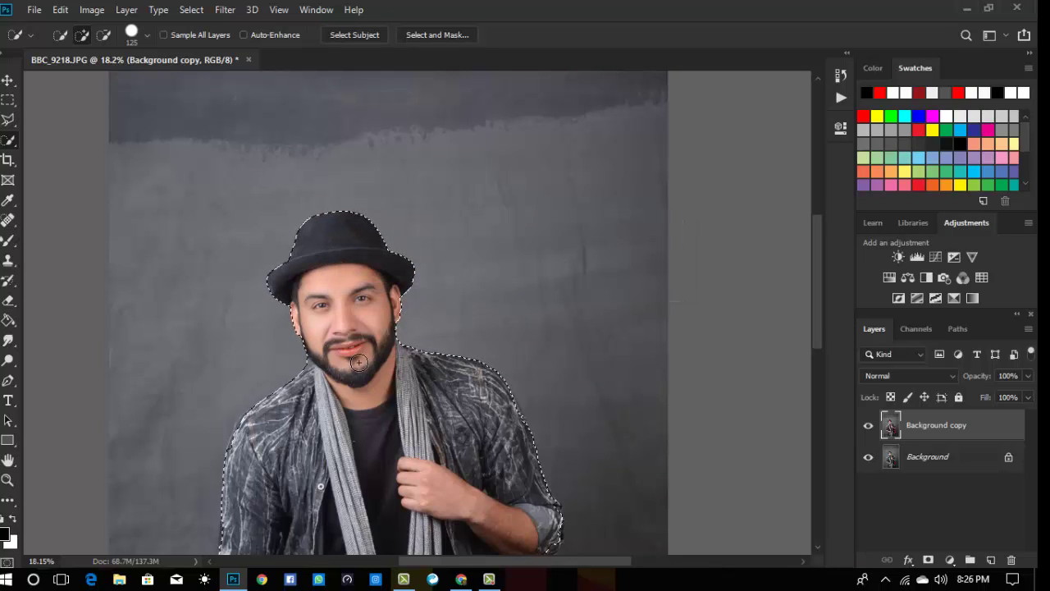
scroll(361, 353, "down", 1)
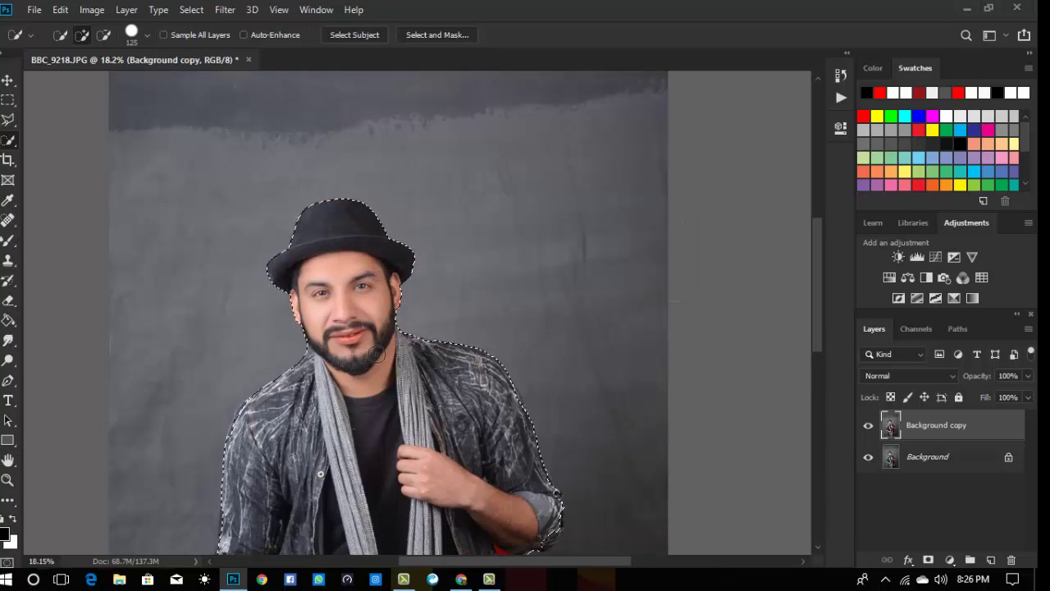
left_click(301, 357, "alt")
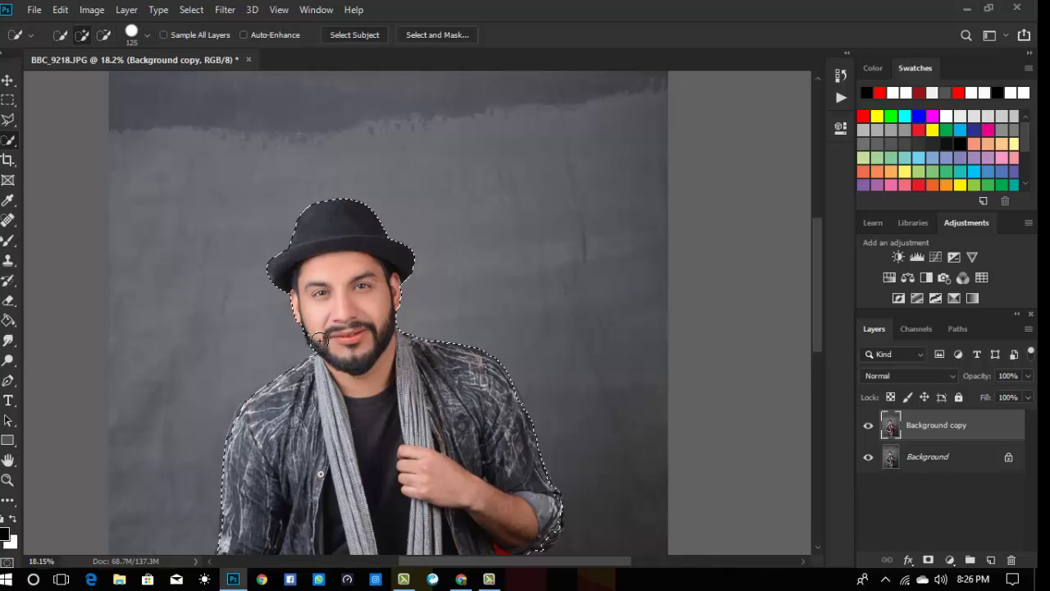
scroll(463, 359, "down", 2)
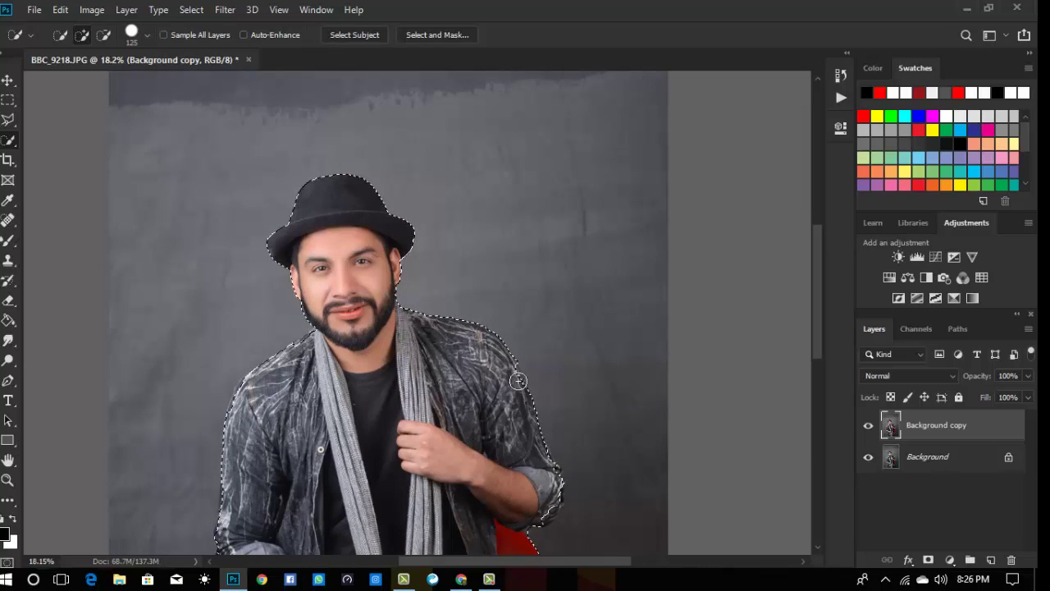
scroll(521, 384, "down", 2)
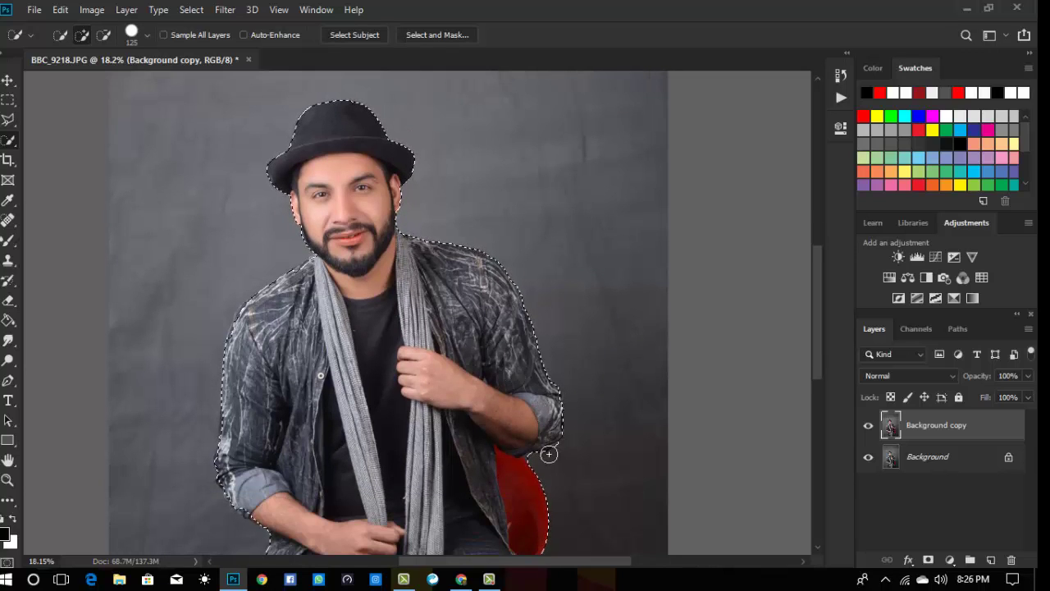
scroll(546, 445, "down", 5)
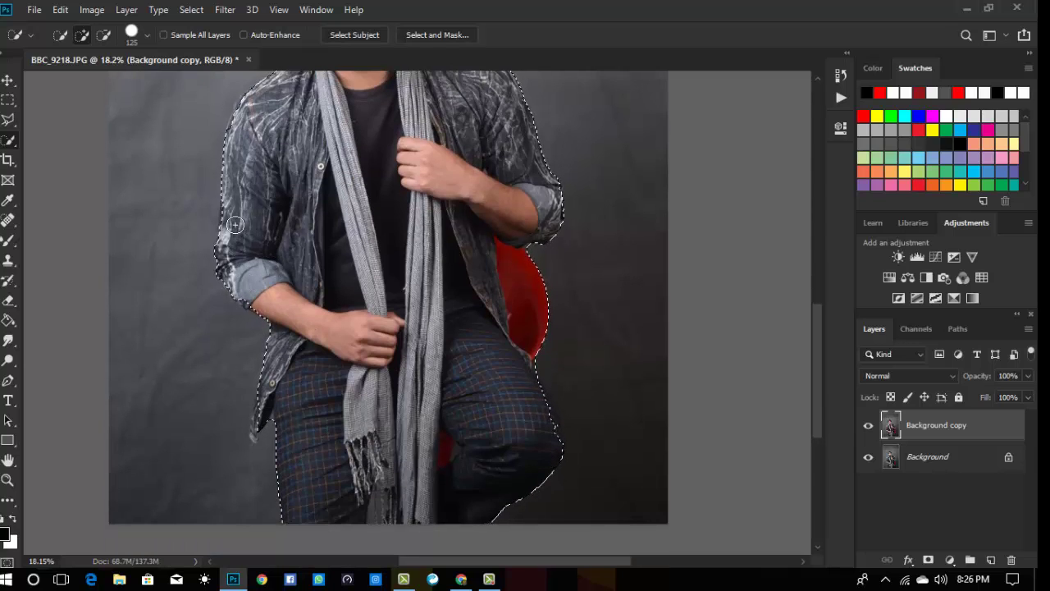
scroll(353, 253, "down", 2)
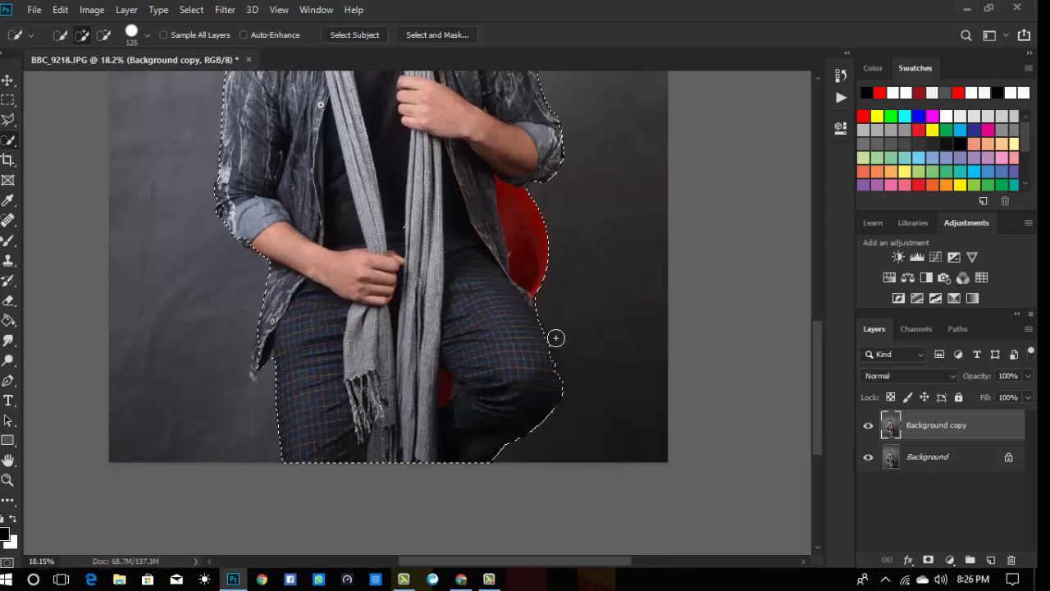
- Refine the selection along the bent knee and subtract the spilled-over backdrop beside the chair and elbow
left_click_drag(558, 353, 599, 295)
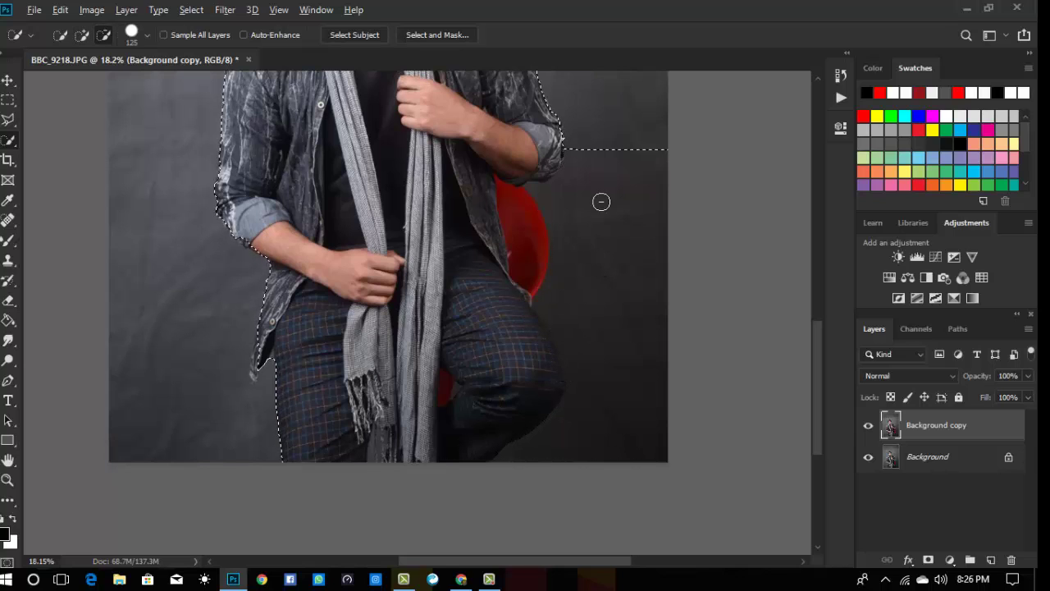
mouse_move(602, 202)
left_mouse_down()
mouse_move(596, 261)
mouse_move(615, 291)
mouse_move(621, 433)
left_mouse_up()
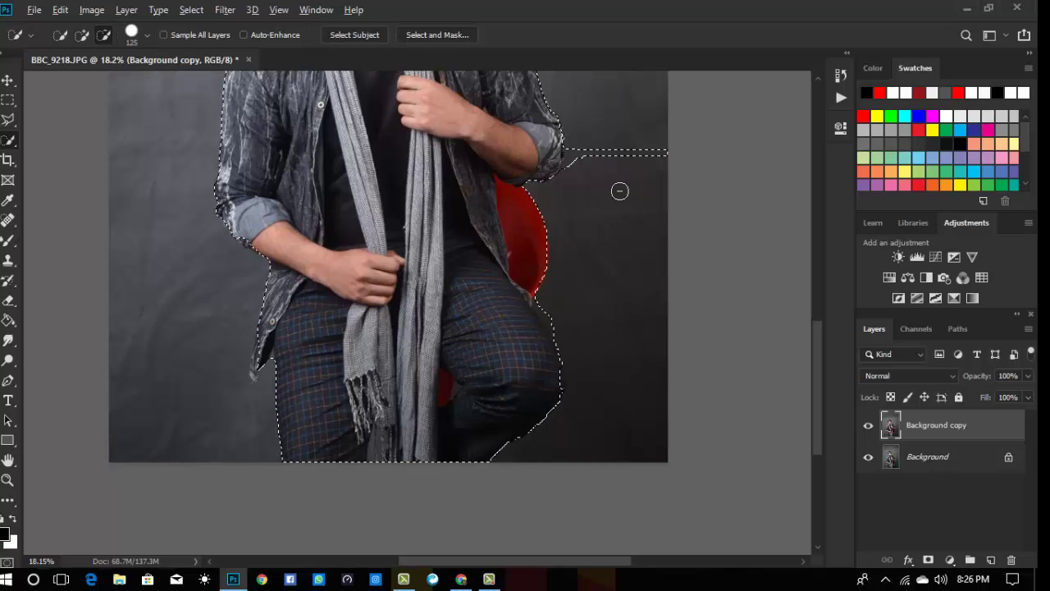
left_click(602, 152, "alt")
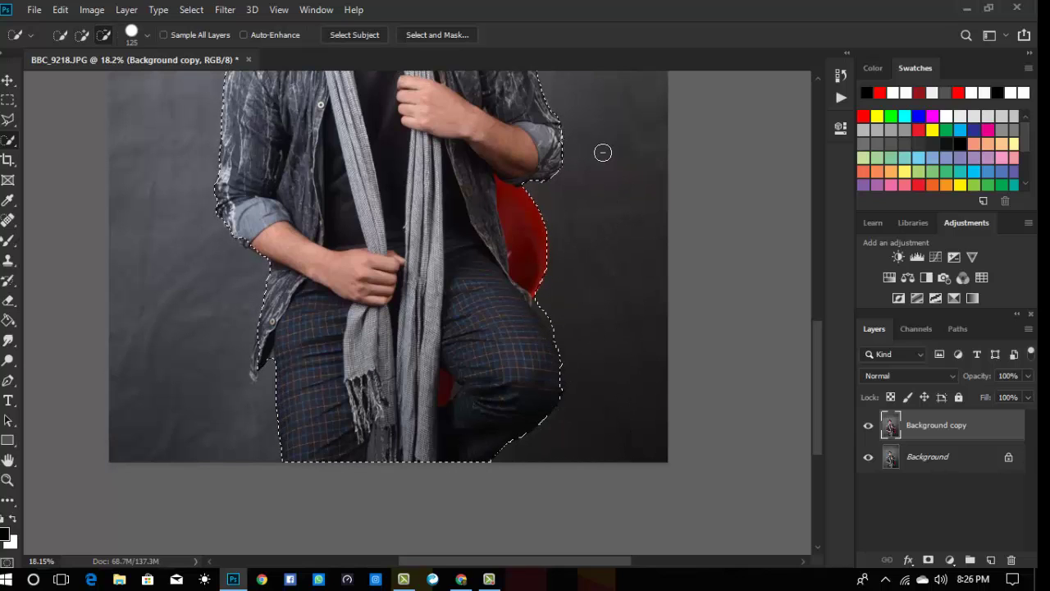
left_click(554, 376)
left_click(556, 315, "alt")
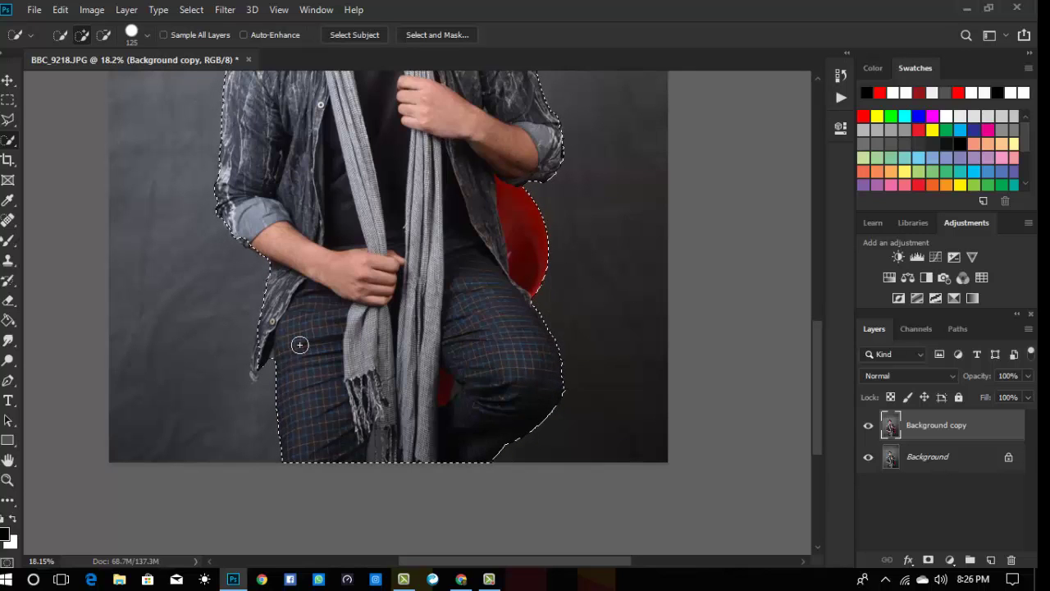
- Reduce the Quick Selection brush to 60 and add the hanging shirt tail beside the thigh to the selection
key("bracketleft")
key("bracketleft")
key("bracketleft")
key("bracketleft")
key("bracketleft")
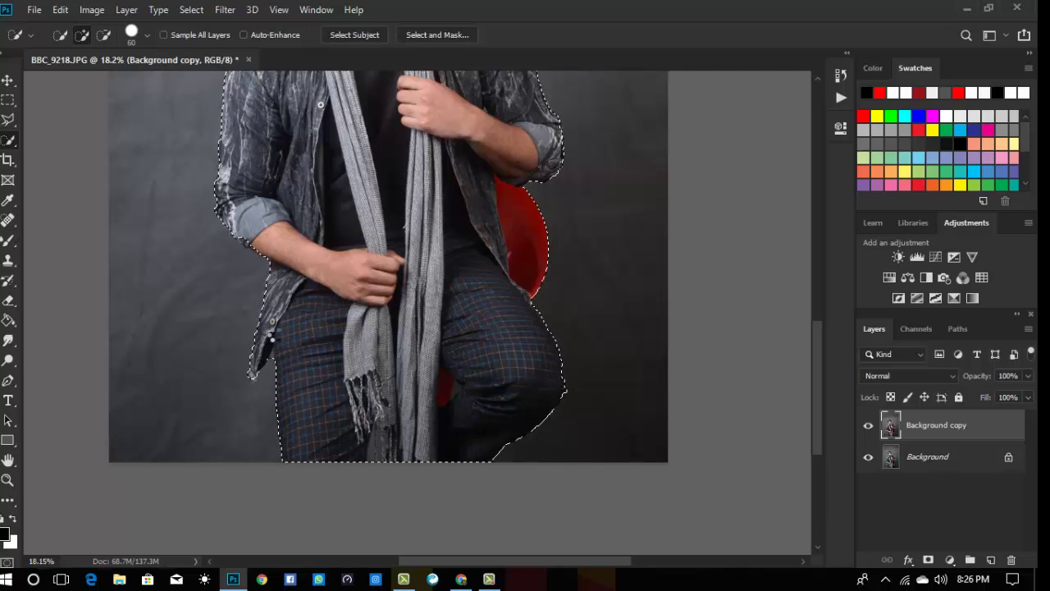
- Refine the selection edge along the jacket's shoulder on the image's left side at 33.3% magnification
scroll(561, 246, "up", 5)
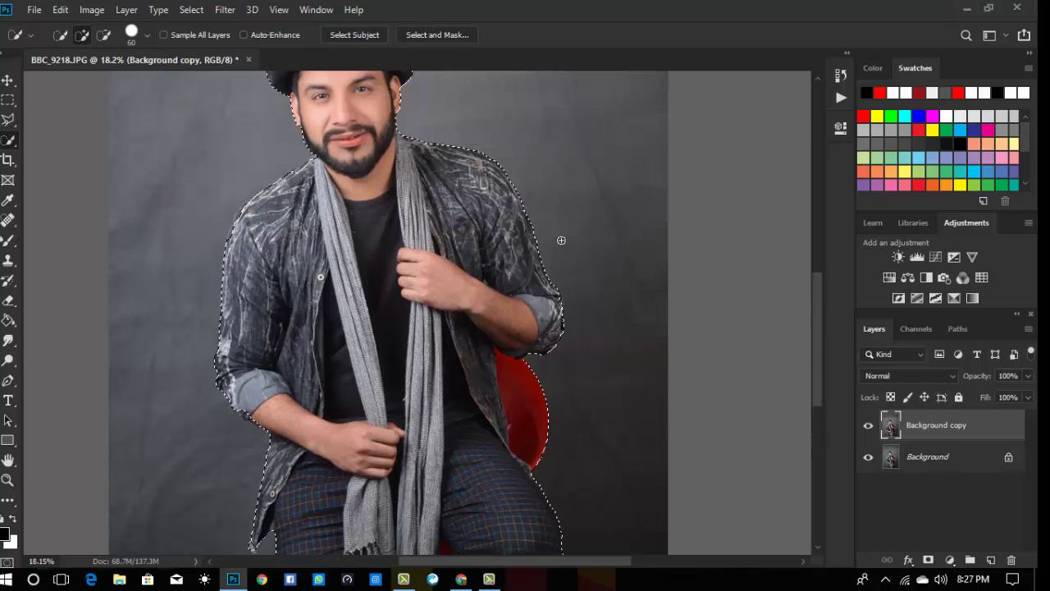
left_click(7, 480)
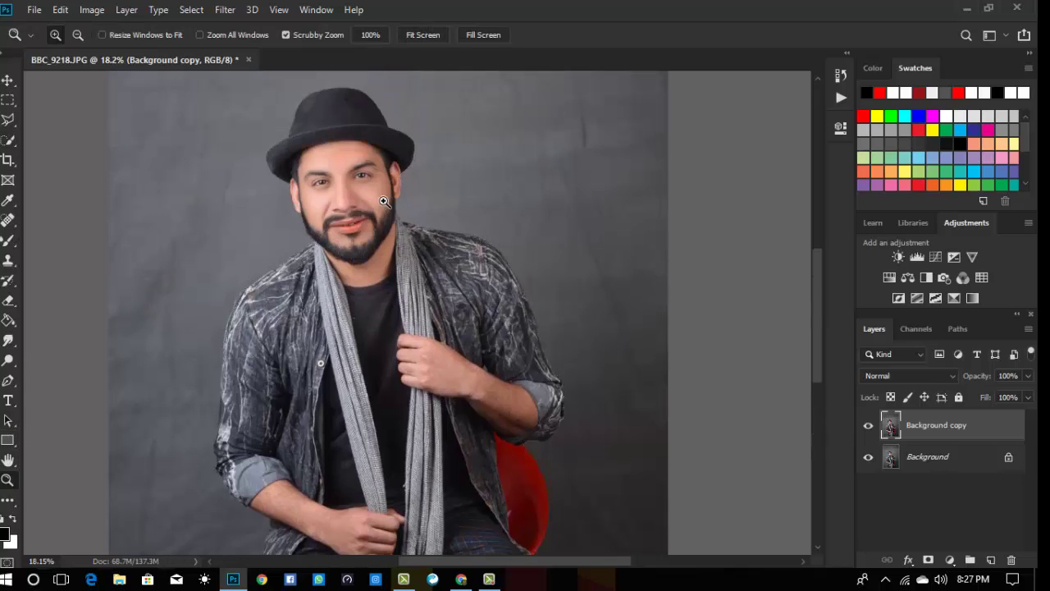
left_click(334, 205)
left_click(334, 206)
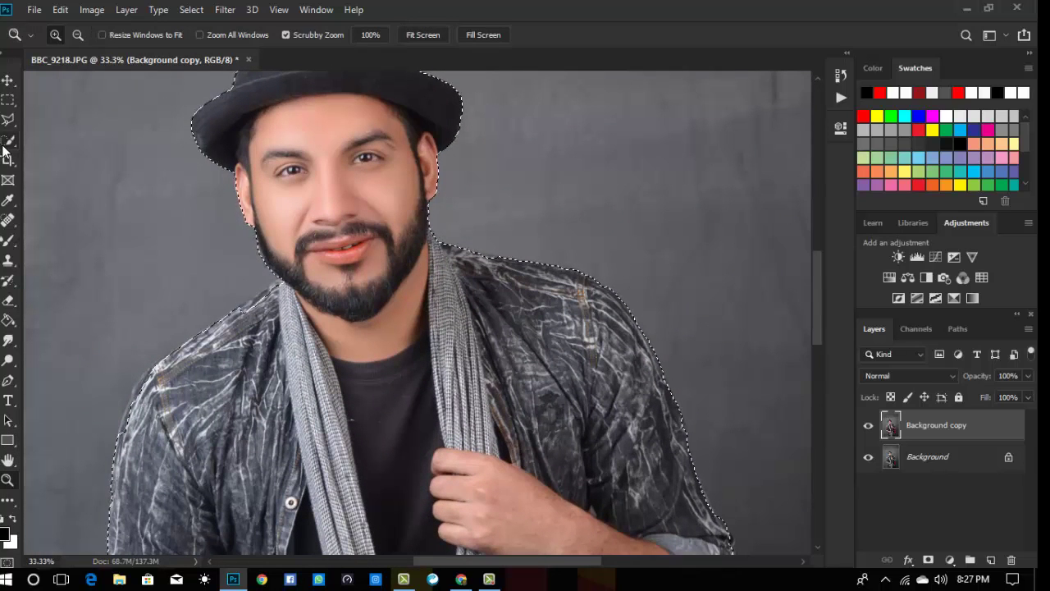
key("w")
mouse_move(139, 439)
left_mouse_down()
mouse_move(133, 398)
mouse_move(161, 381)
mouse_move(164, 361)
left_mouse_up()
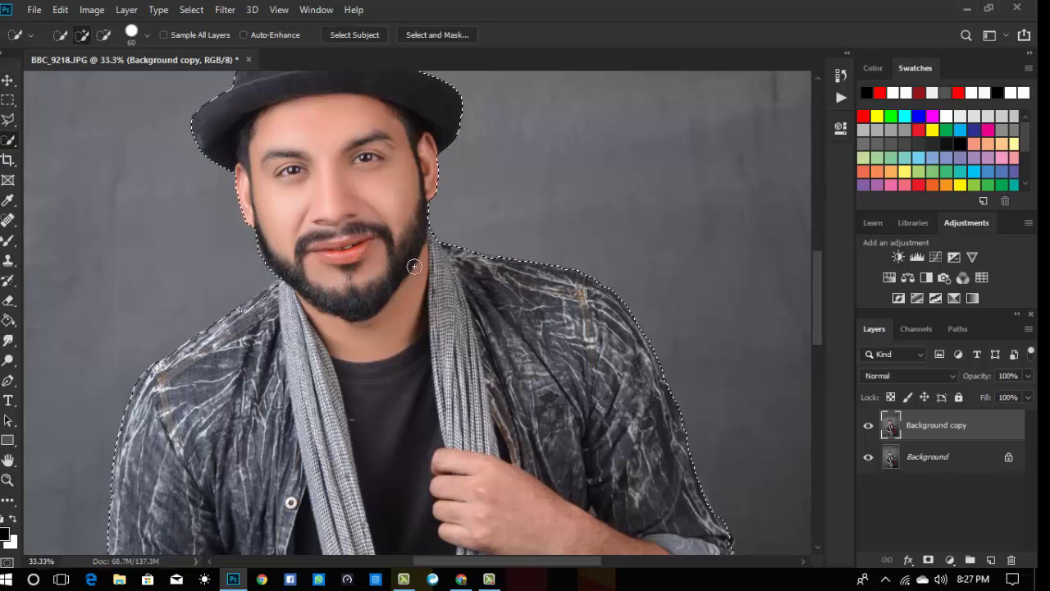
scroll(242, 420, "up", 3)
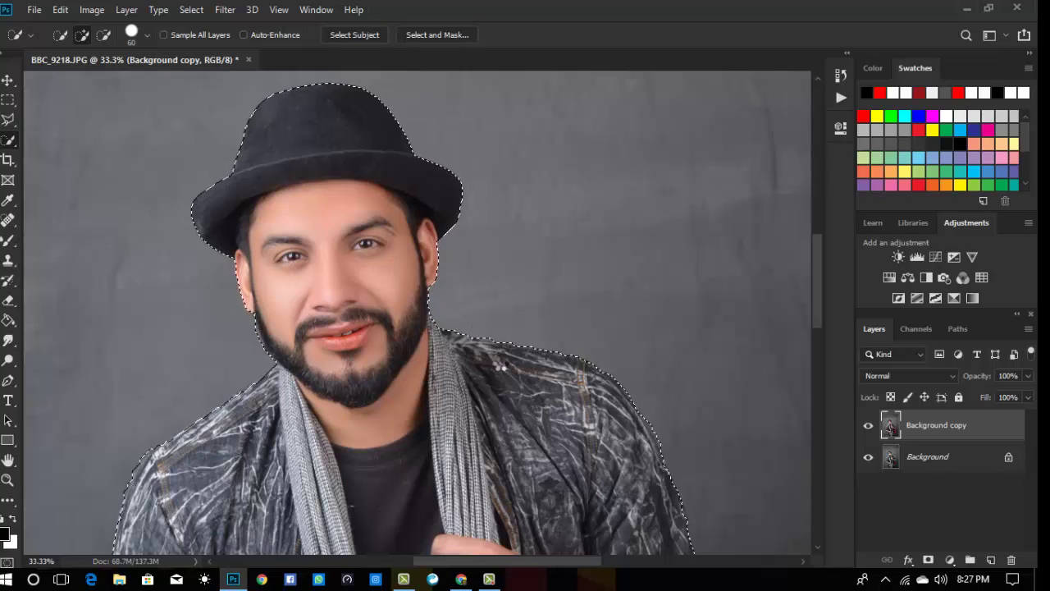
- Open Select and Mask for the selection, set the overlay opacity to 74% and reduce the Refine Edge brush to 35
left_click(435, 34)
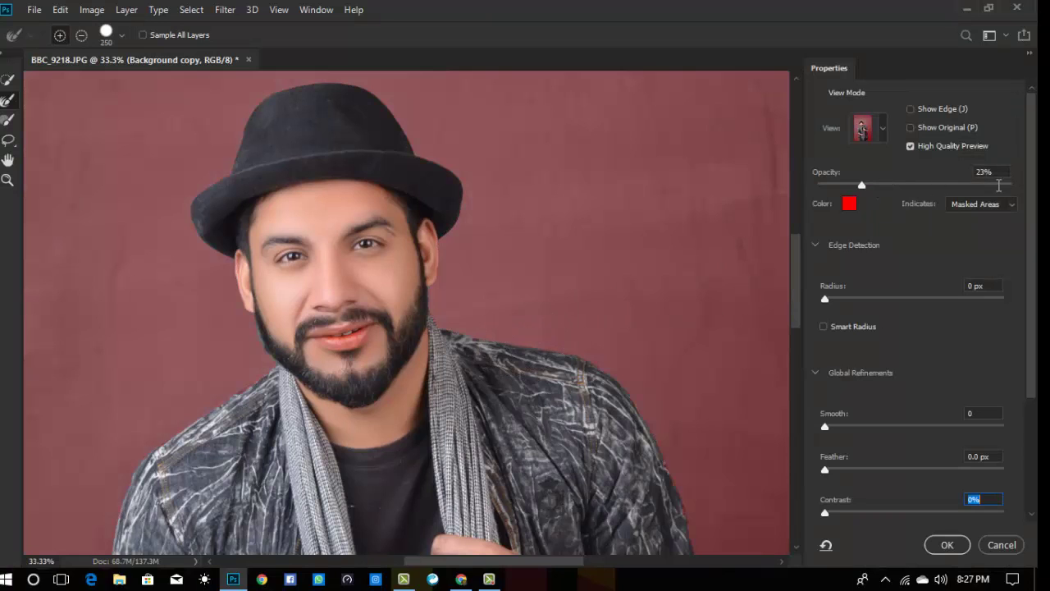
left_click_drag(853, 187, 958, 187)
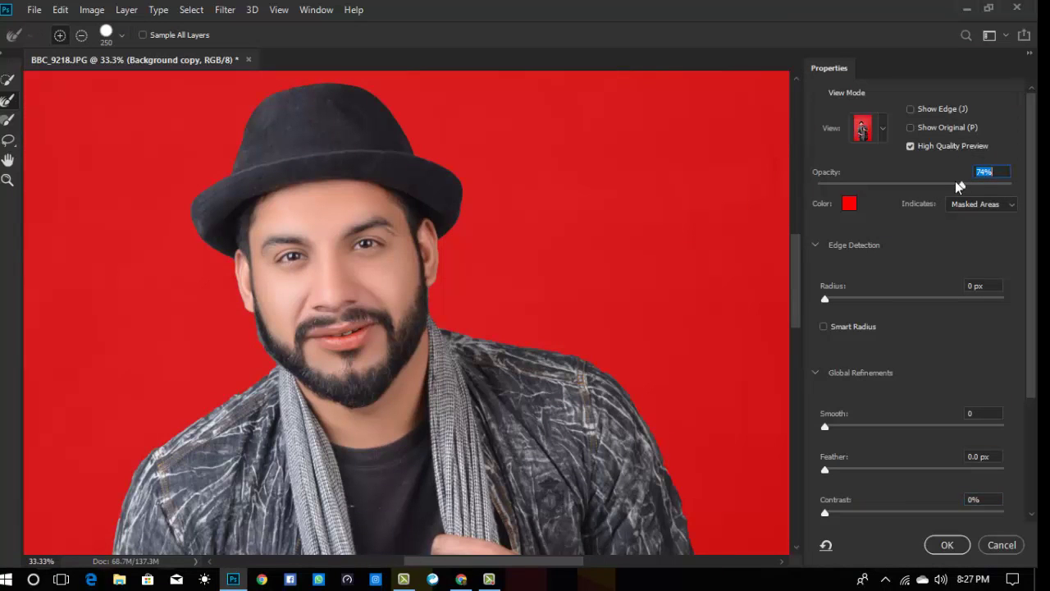
key("bracketleft")
key("bracketleft")
key("bracketleft")
key("bracketleft")
key("bracketleft")
key("bracketleft")
key("bracketleft")
key("bracketleft")
key("bracketleft")
key("bracketleft")
key("bracketleft")
- Refine the mask edge along the sleeves, shirt tail, trousers and shoulders with the Refine Edge brush
scroll(431, 432, "down", 10)
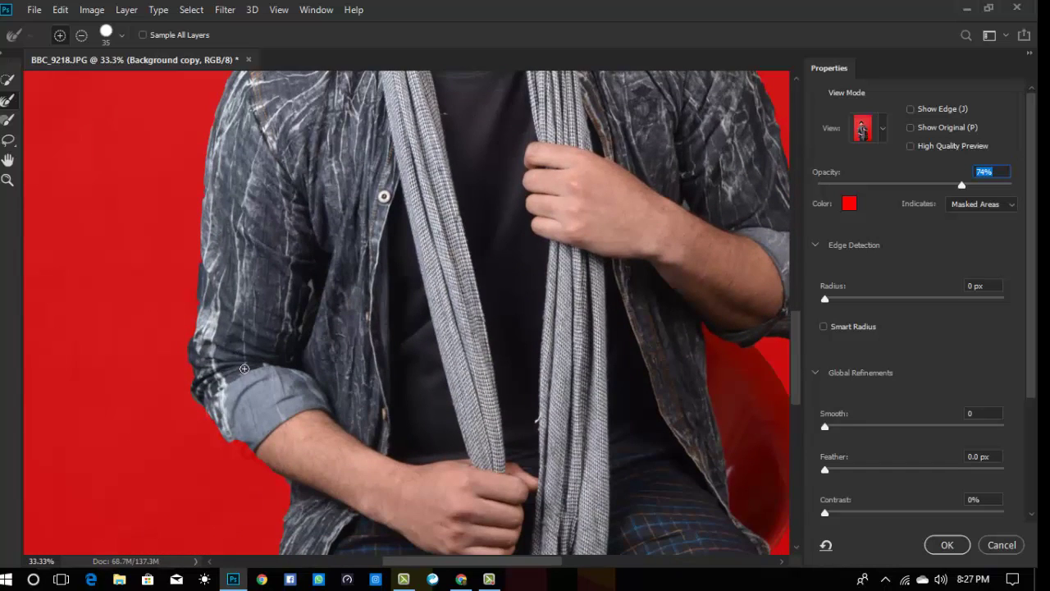
scroll(243, 368, "down", 4)
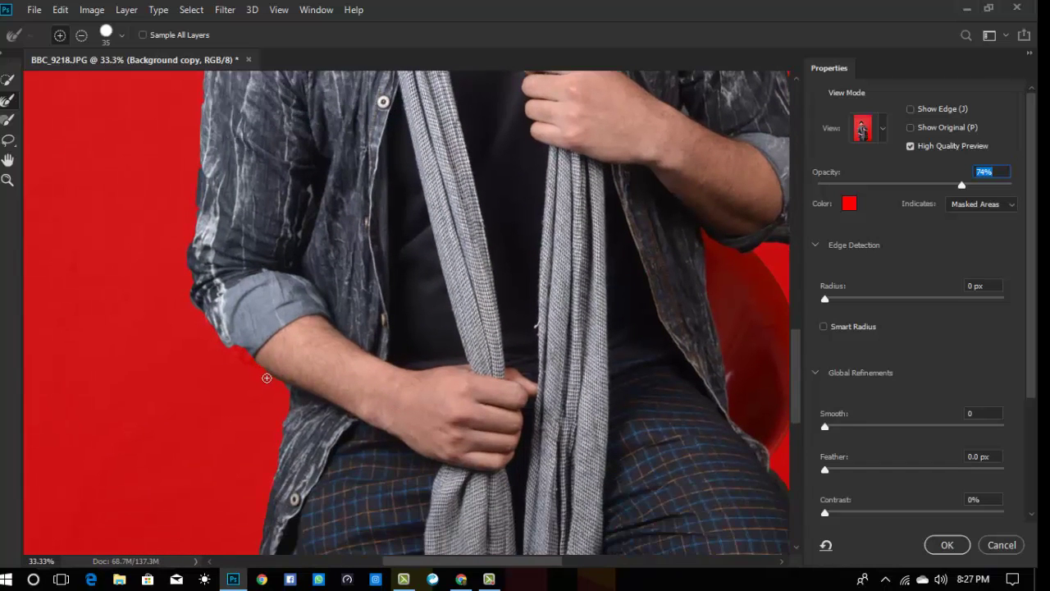
scroll(339, 448, "down", 5)
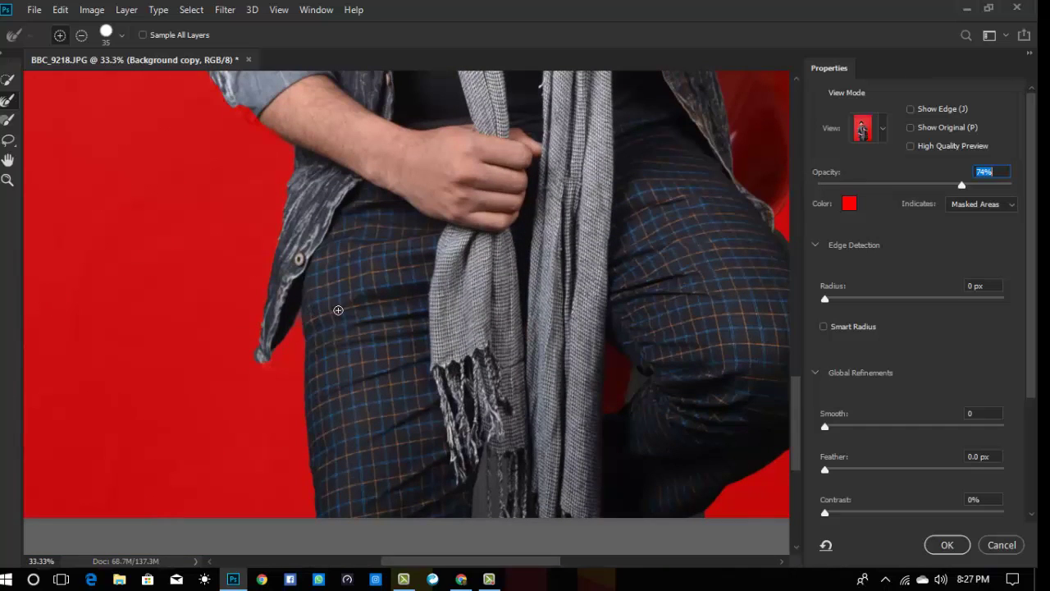
scroll(338, 311, "right", 5)
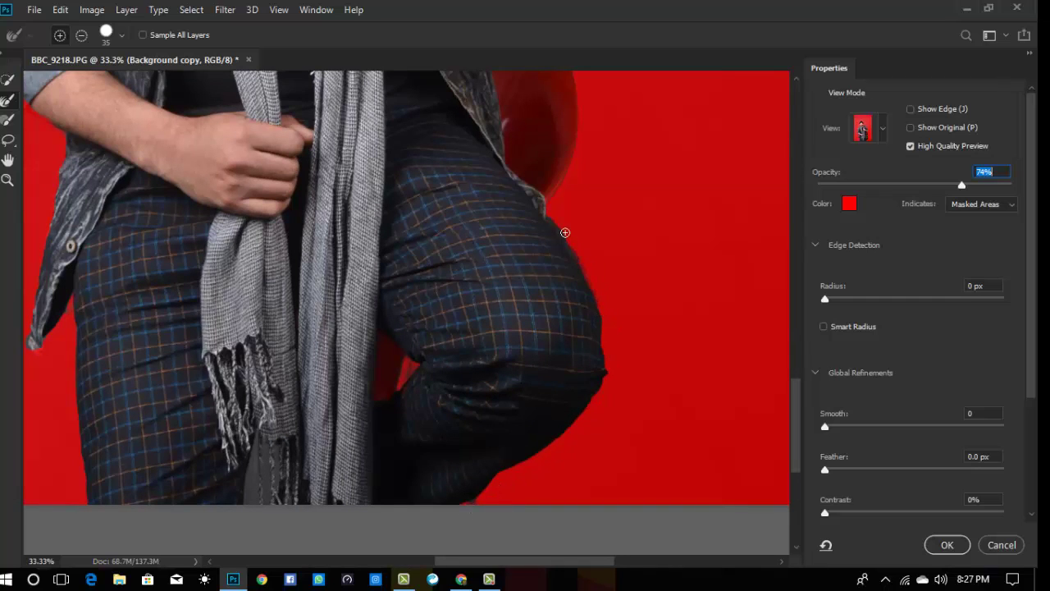
left_click_drag(555, 208, 562, 408)
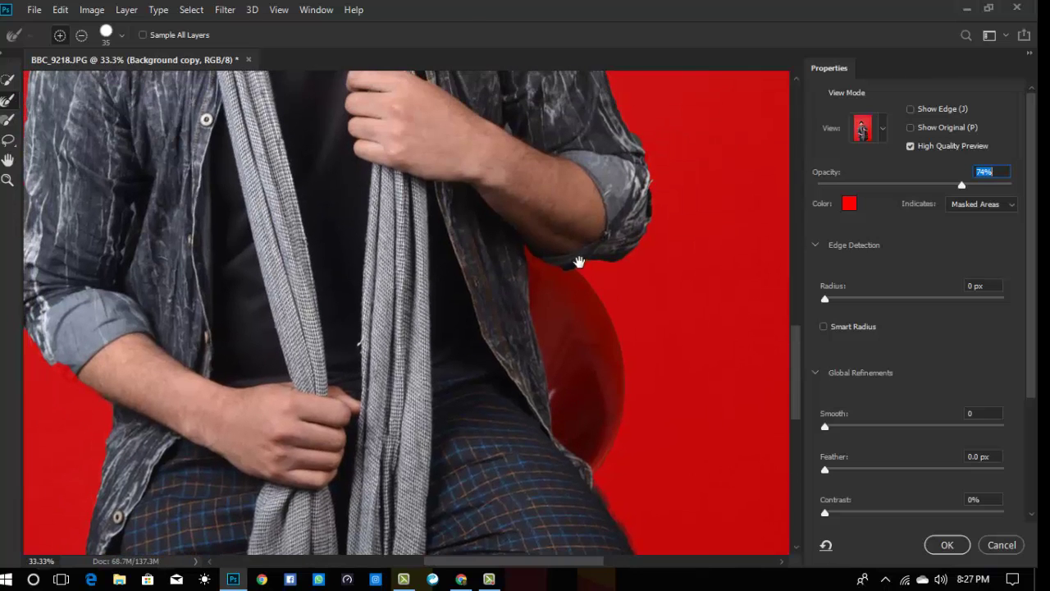
left_click_drag(578, 262, 574, 380)
left_click_drag(525, 306, 546, 343)
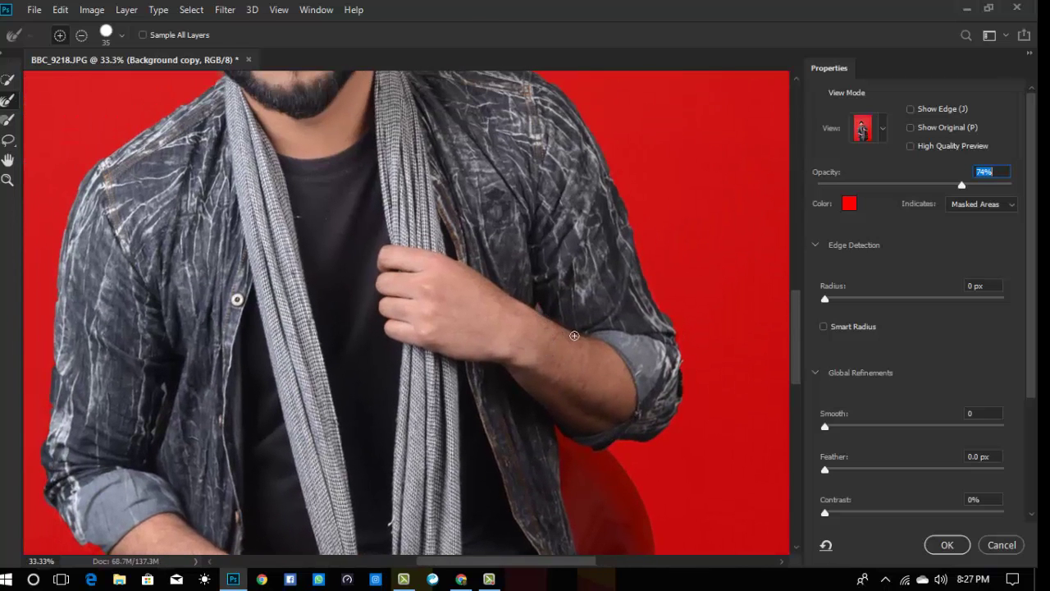
left_click_drag(541, 230, 561, 297)
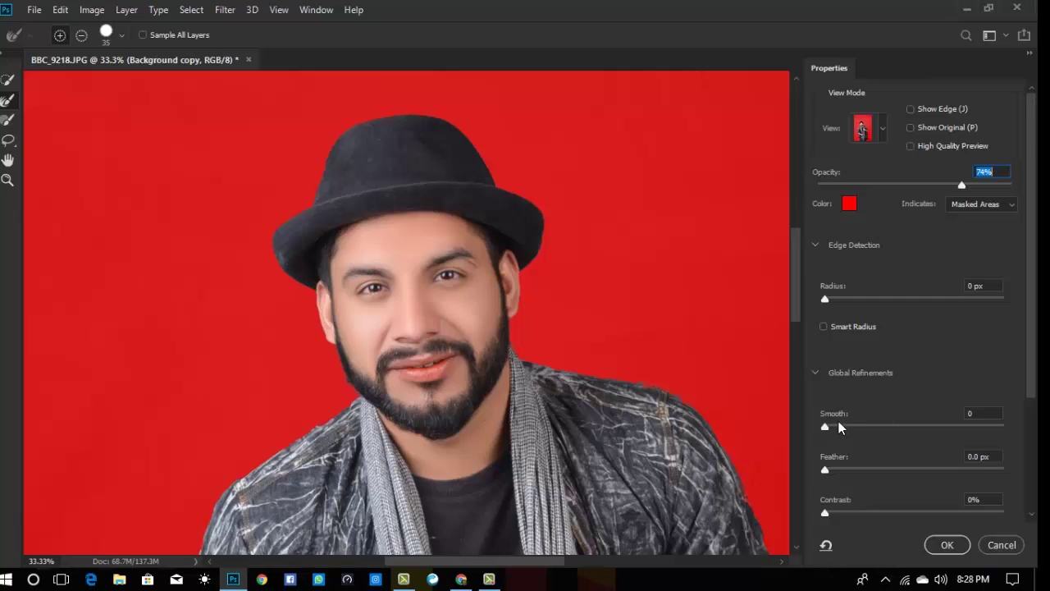
- Set the mask's global refinements to Smooth 4, Feather 0.3 px and Contrast 48%
left_click_drag(829, 426, 844, 427)
left_click_drag(912, 514, 909, 514)
left_click_drag(834, 474, 828, 471)
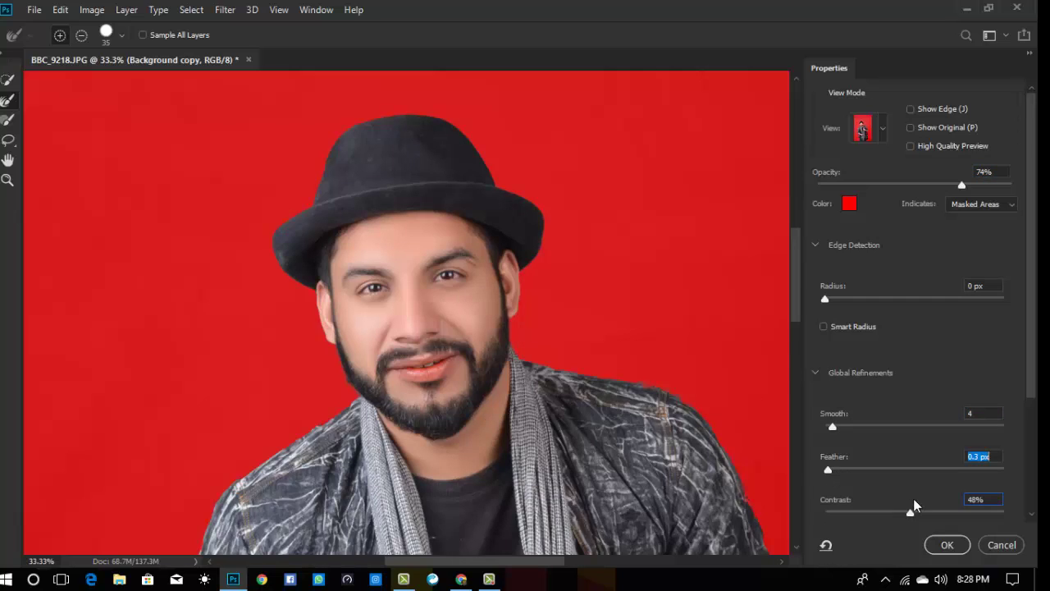
- Apply the Select and Mask refinements so the man's outline becomes a refined selection
left_click(936, 547)
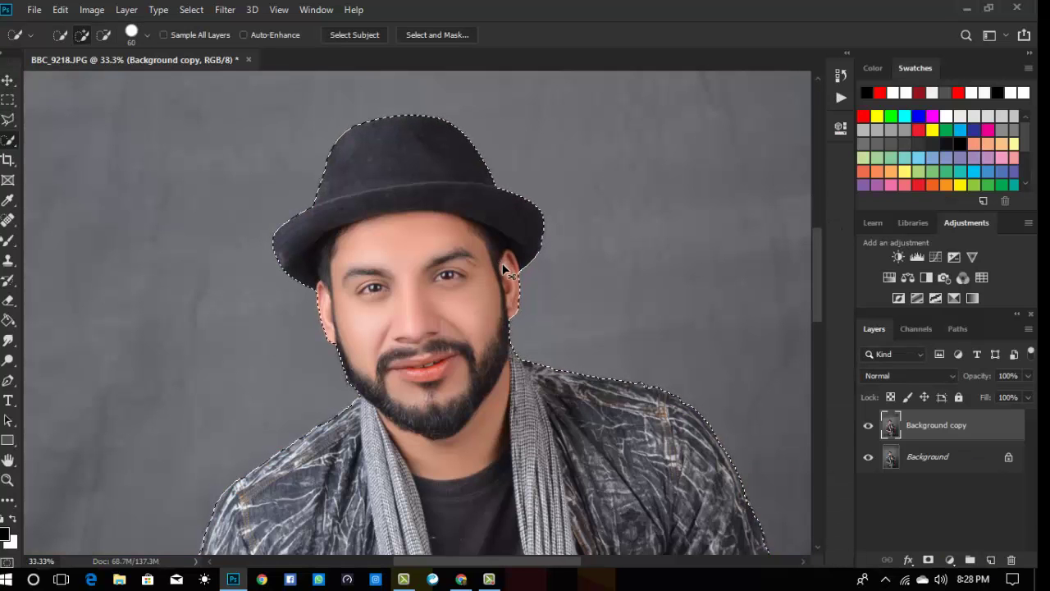
key("ctrl+j")
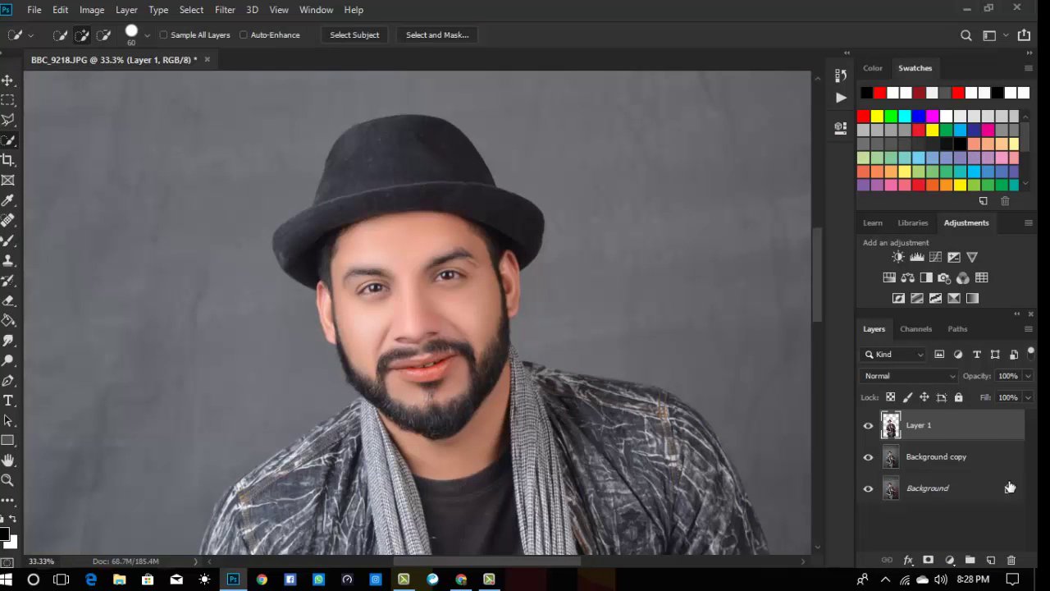
left_click(901, 431, "ctrl")
left_click(868, 488)
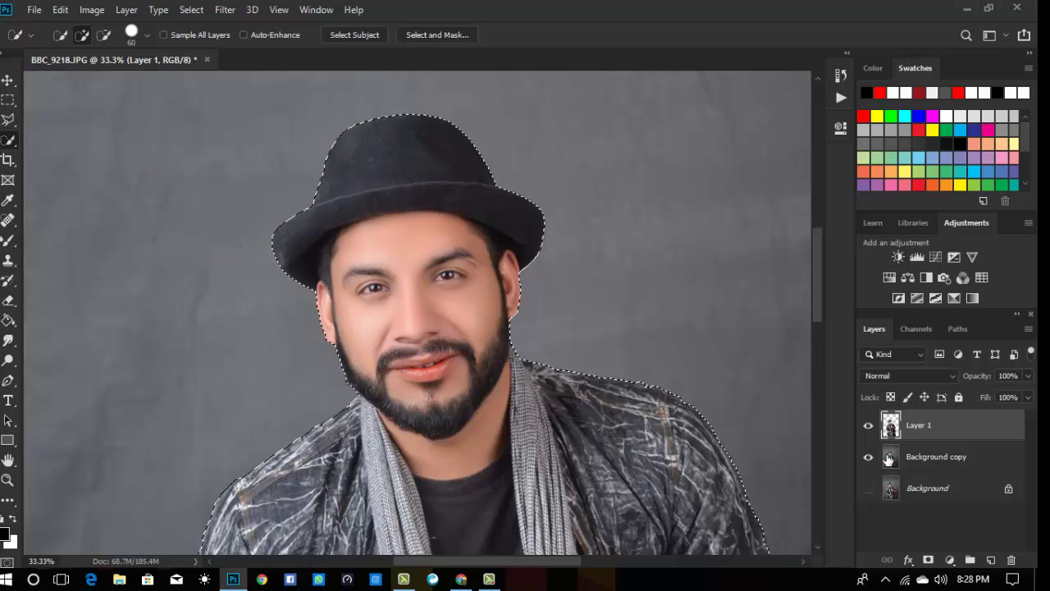
key("ctrl+d")
key("ctrl+shift+alt+n")
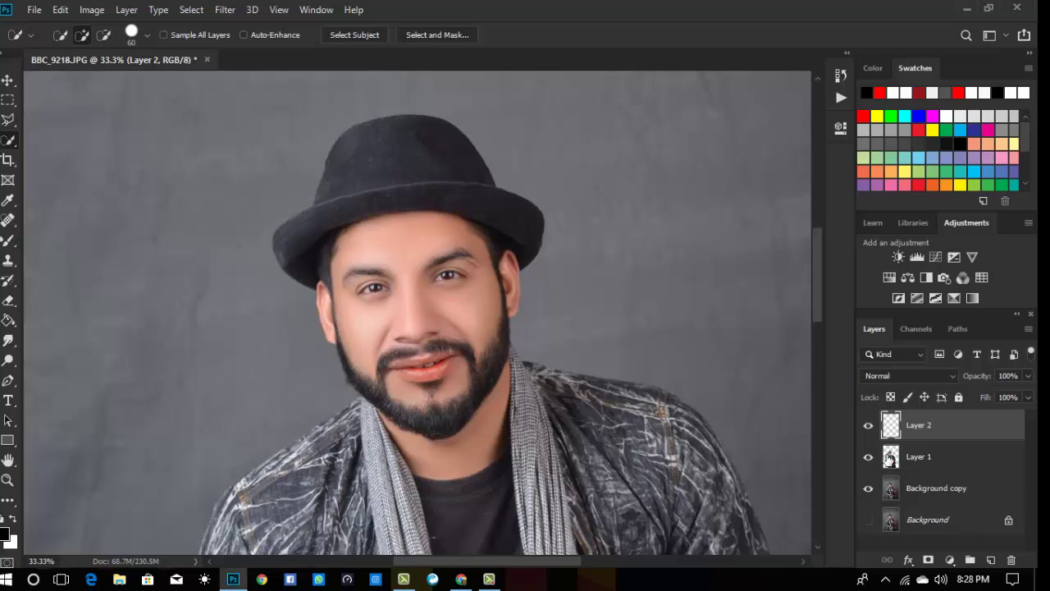
key("ctrl+alt+z")
key("ctrl+alt+z")
left_click(935, 457)
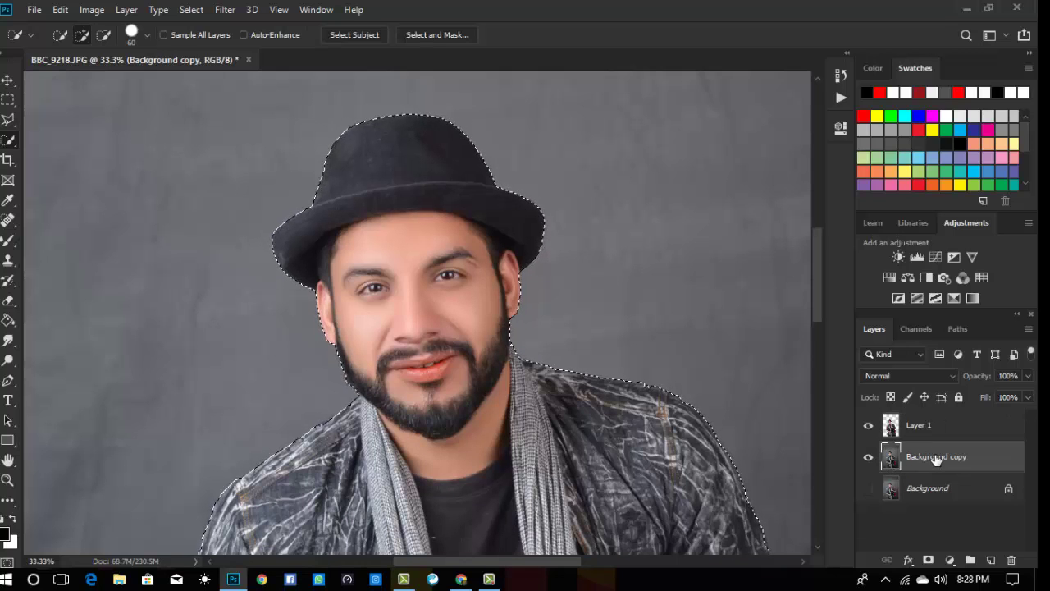
key("ctrl+j")
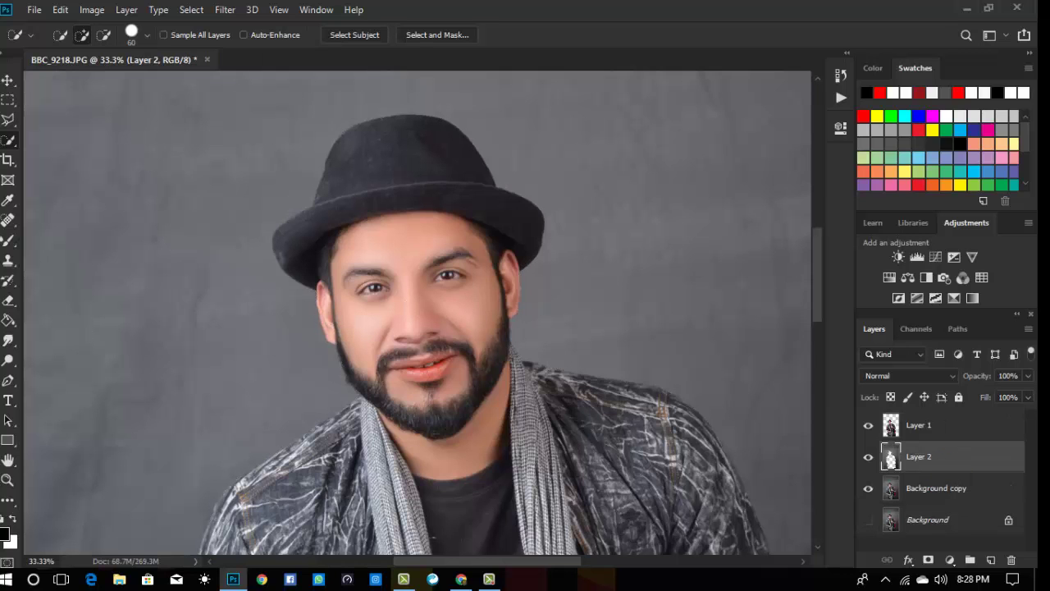
left_click(7, 480)
right_click(601, 290)
left_click(606, 296)
left_click_drag(342, 216, 367, 256)
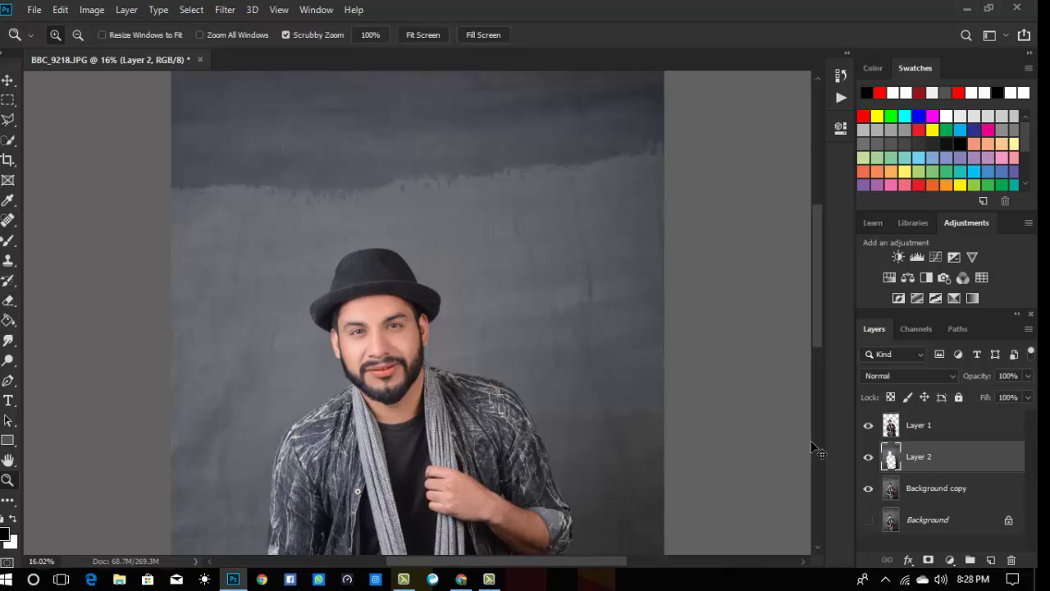
key("ctrl+alt+z")
key("ctrl+alt+z")
key("ctrl+alt+z")
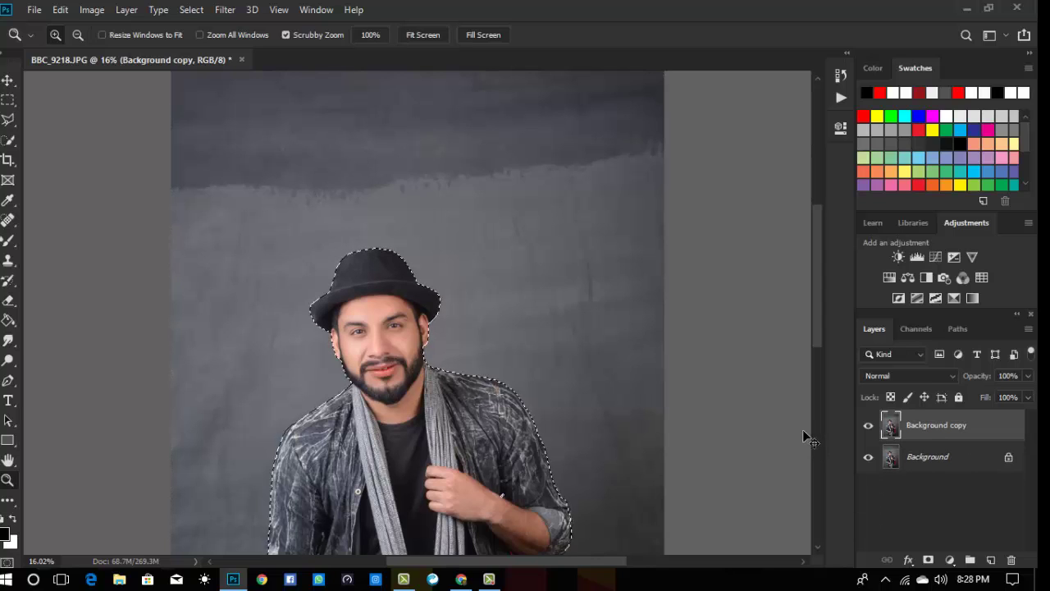
- Hide the original Background layer and copy the selected man from Background copy onto a new layer
left_click(869, 459)
scroll(480, 357, "down", 3)
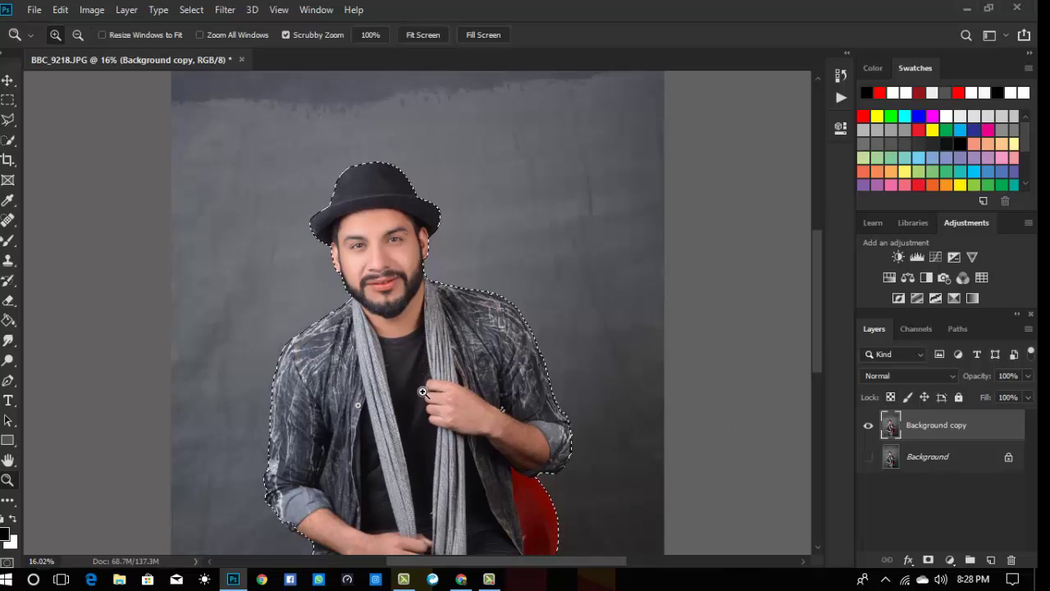
key("ctrl+j")
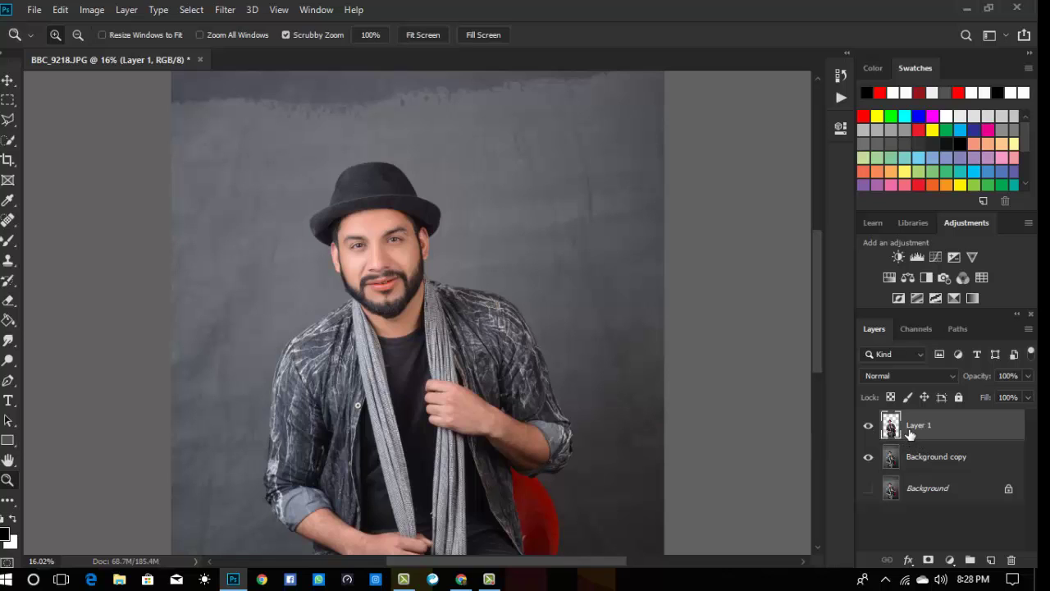
key("ctrl+z")
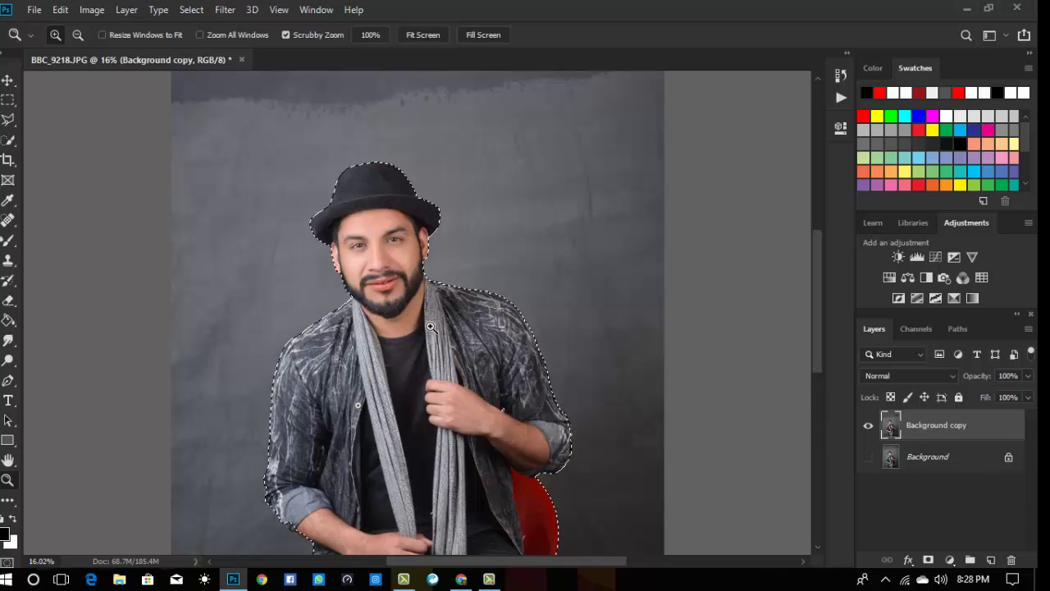
key("v")
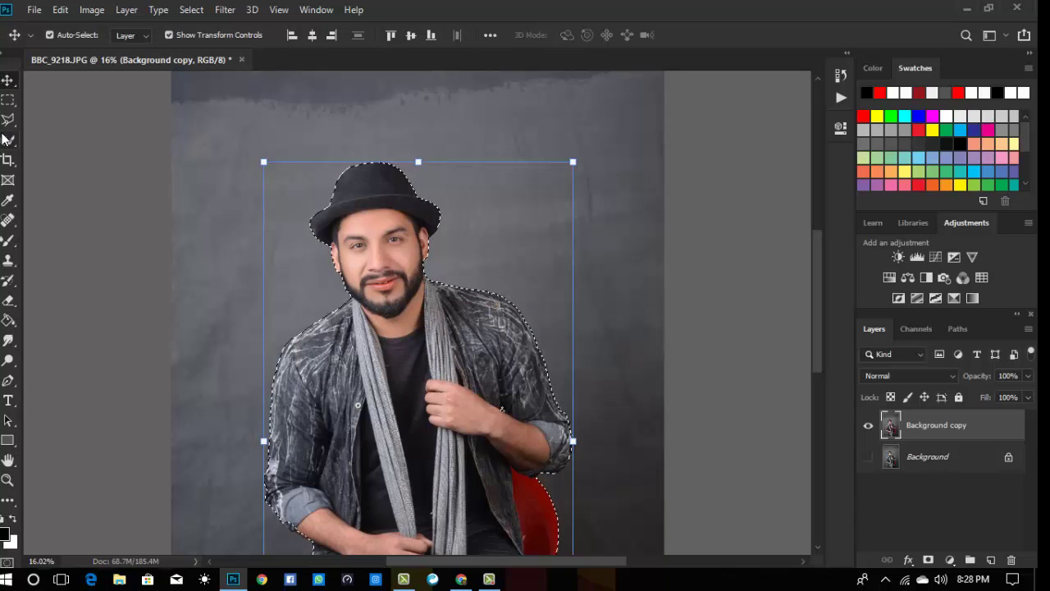
key("w")
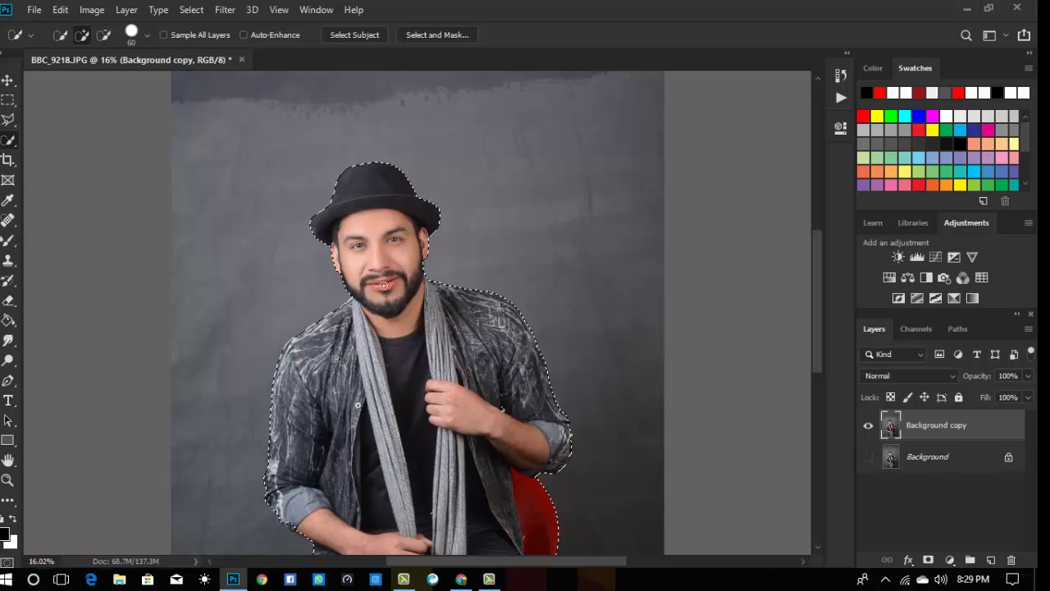
scroll(402, 390, "down", 3)
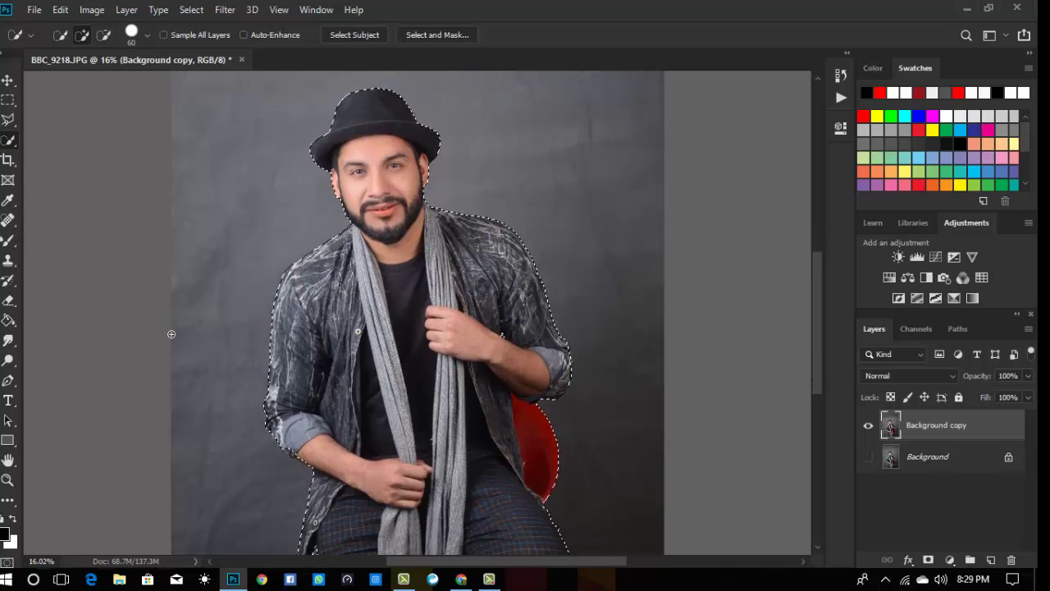
scroll(402, 377, "up", 2)
right_click(392, 351)
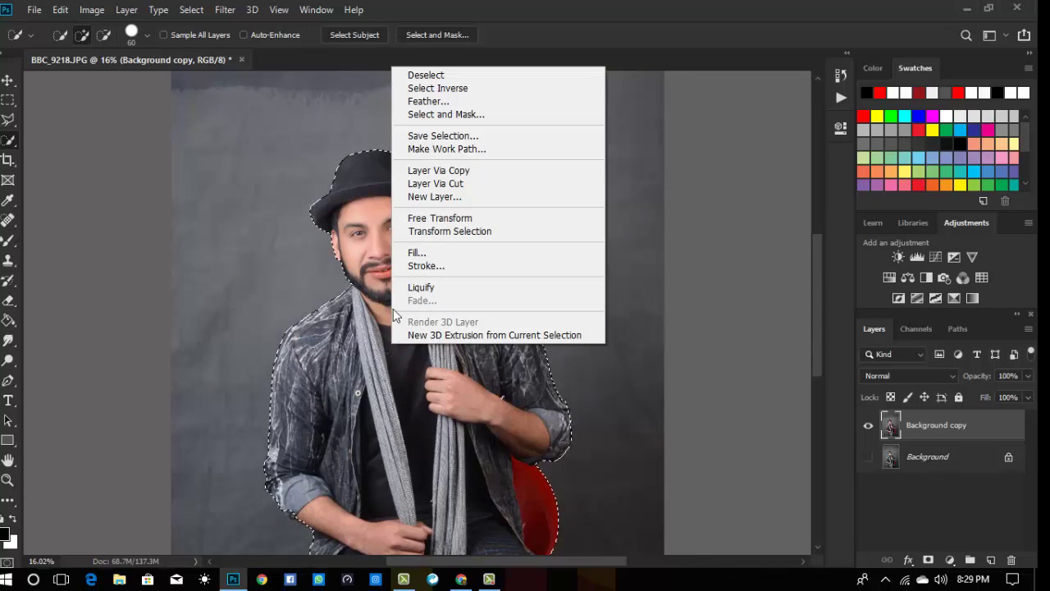
left_click(462, 173)
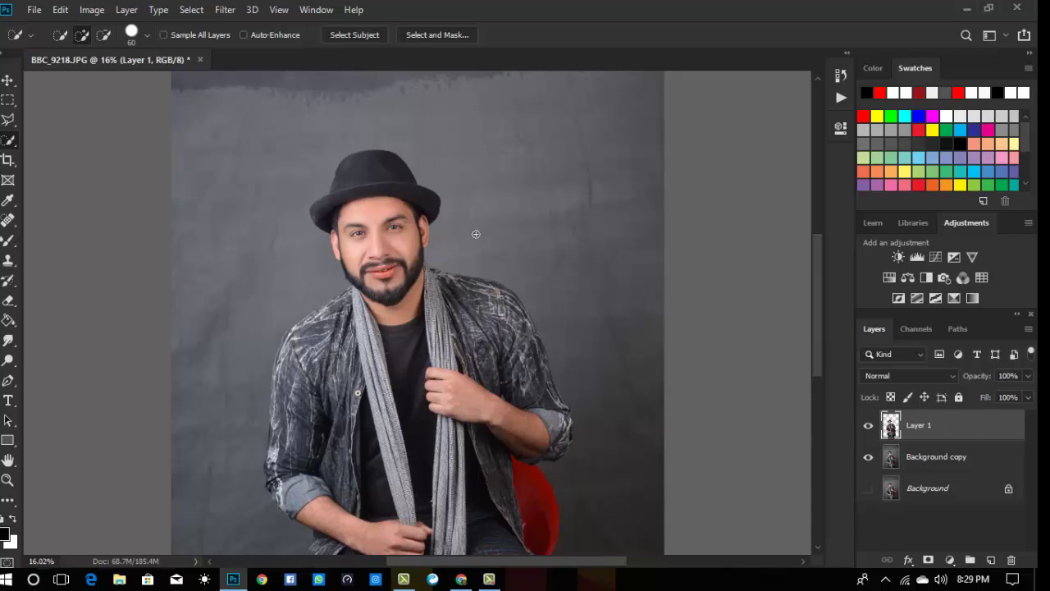
- Load the cut-out man's outline as a selection and invert it to select the backdrop around him
left_click(895, 435, "ctrl")
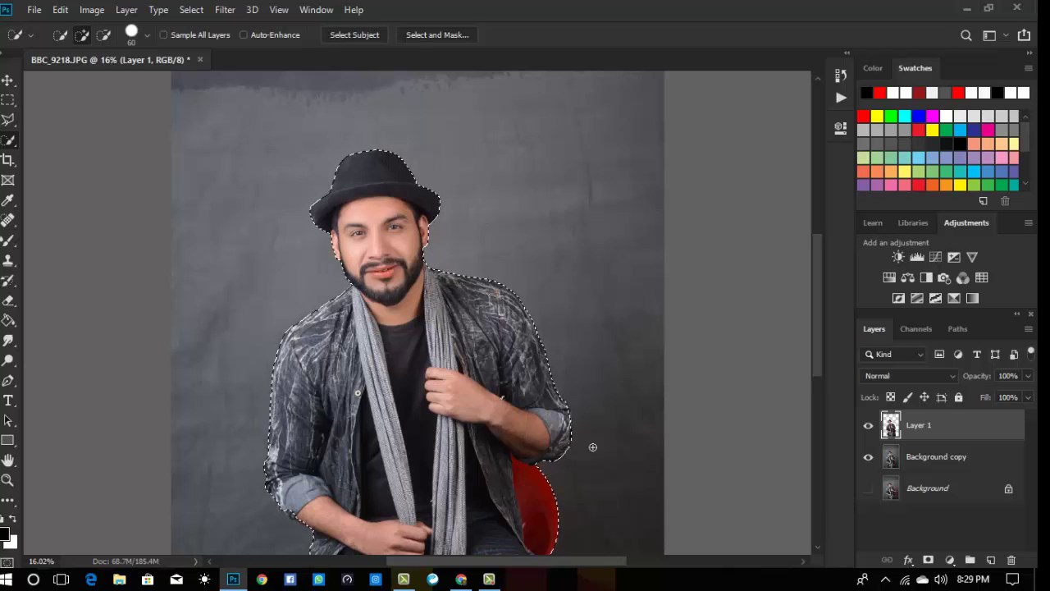
scroll(261, 265, "up", 2)
scroll(607, 225, "up", 1)
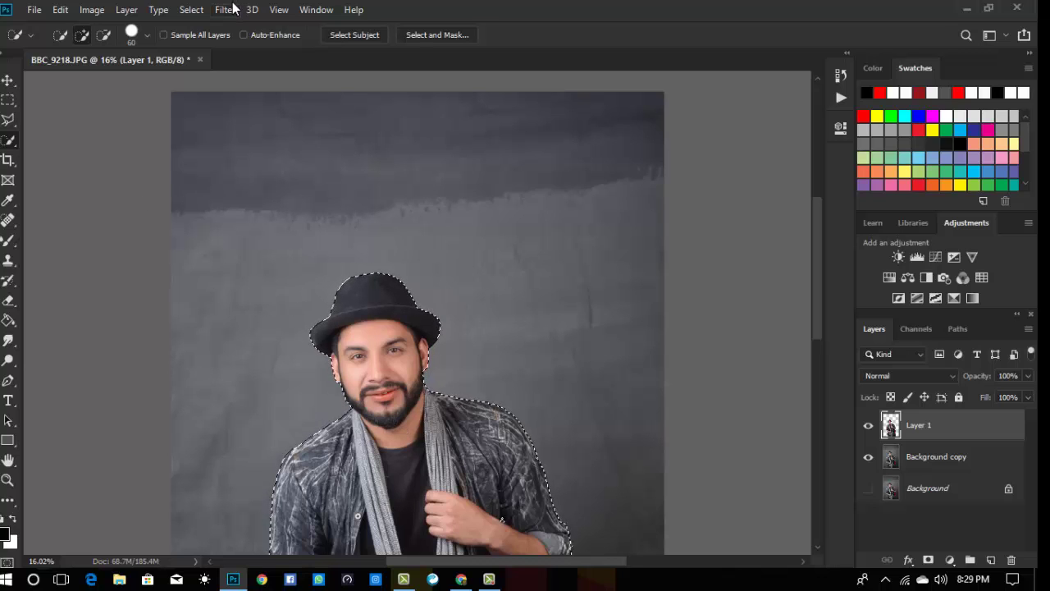
left_click(194, 10)
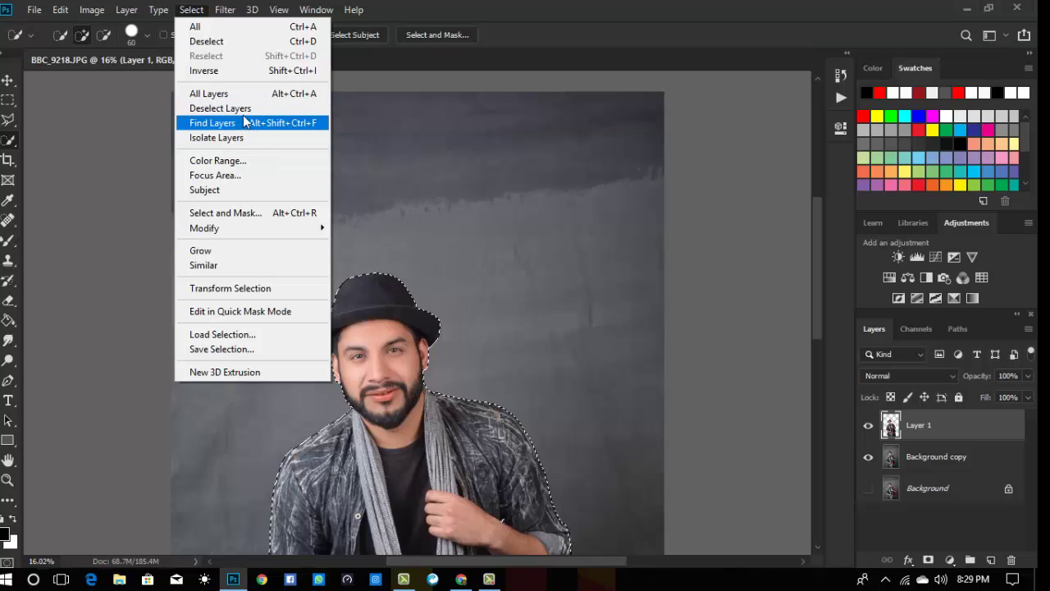
left_click(226, 72)
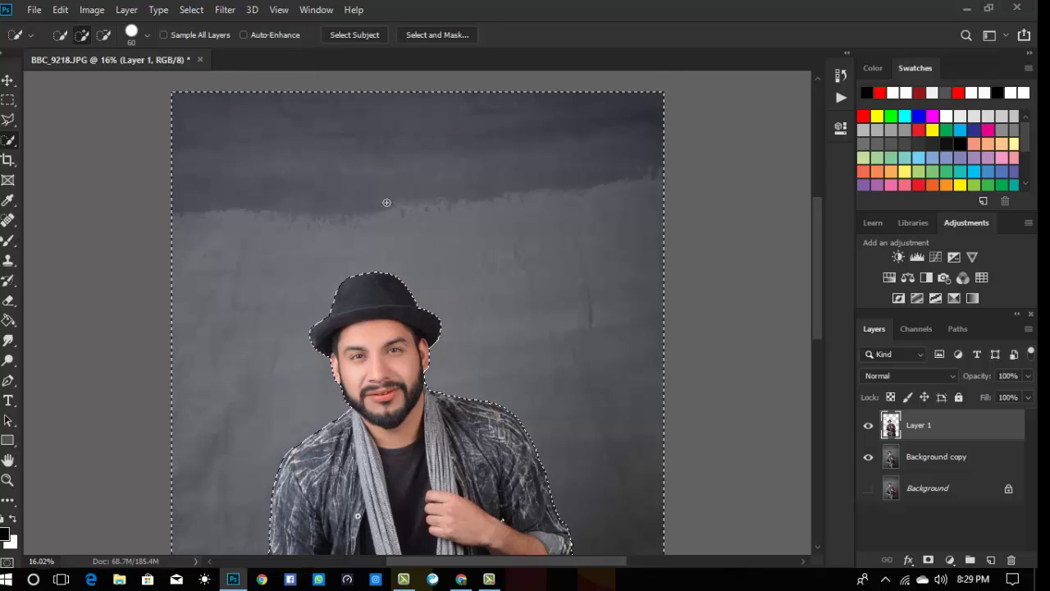
scroll(525, 293, "down", 5)
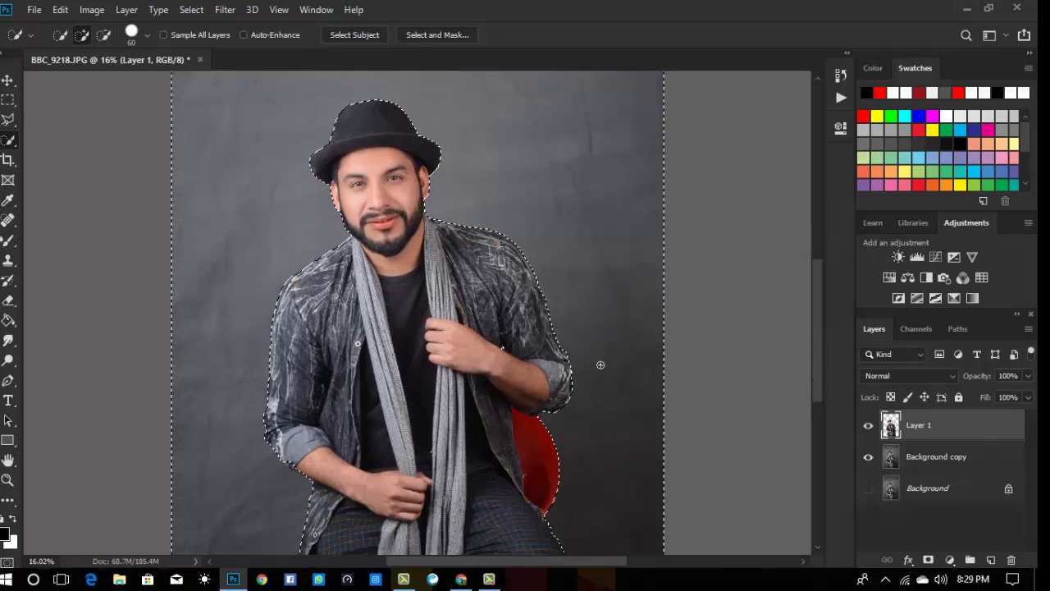
key("ctrl+z")
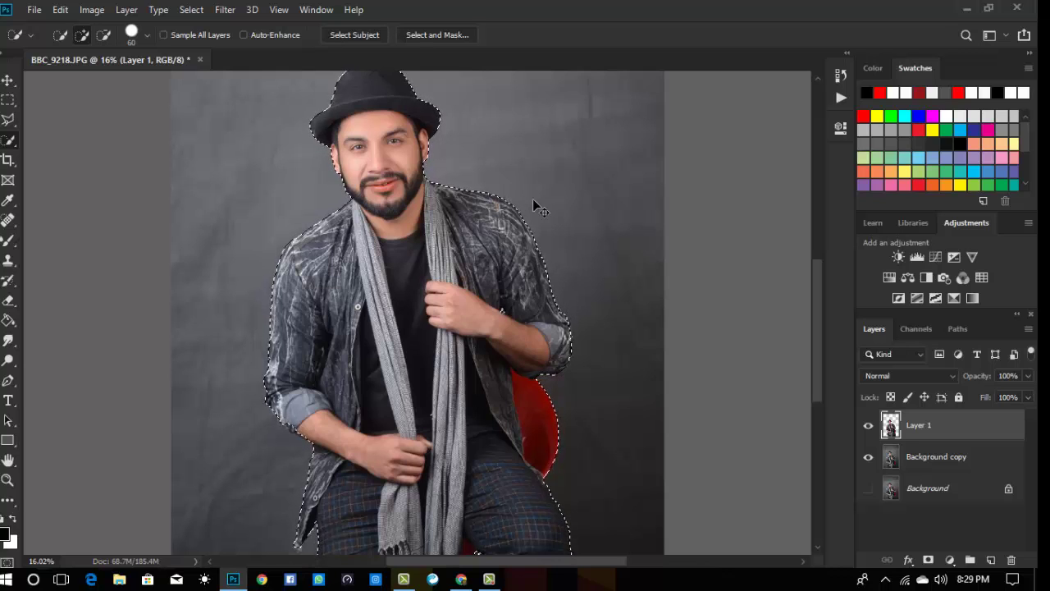
key("ctrl+shift+i")
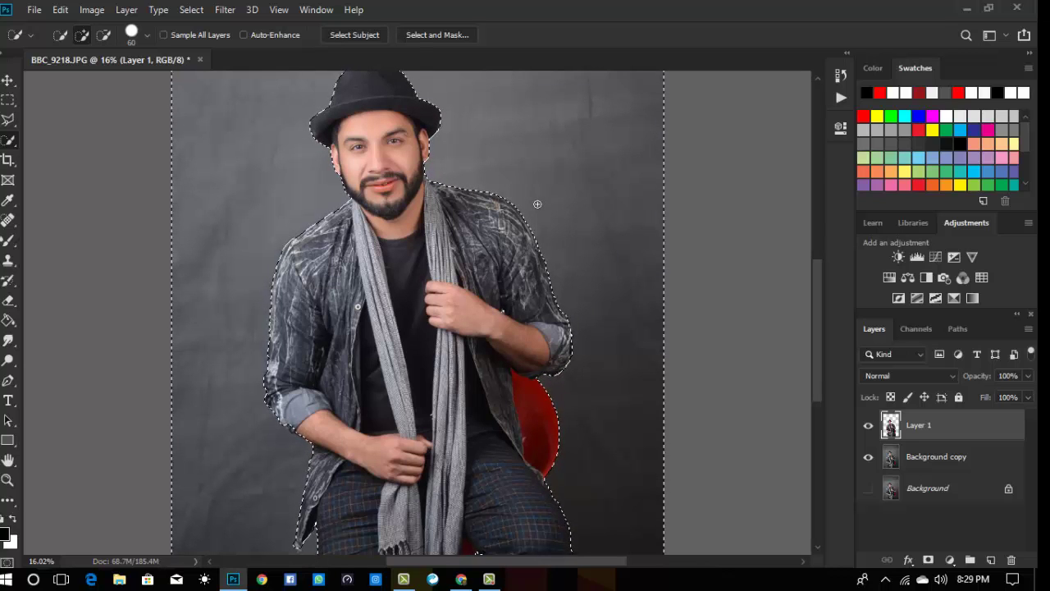
scroll(539, 209, "up", 3)
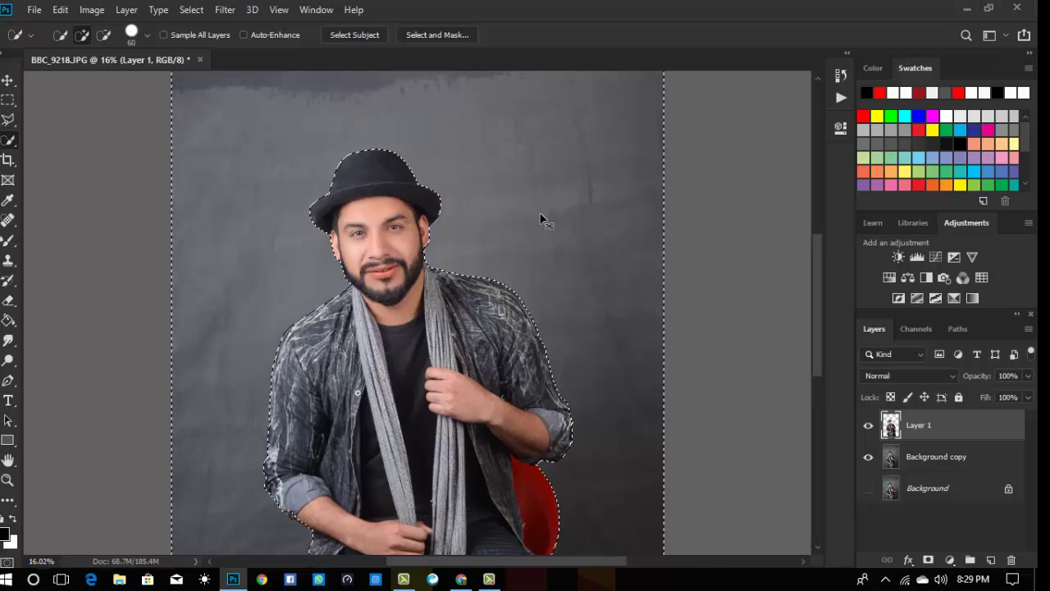
- Copy the selected backdrop from the Background copy layer onto its own layer beneath the cut-out man
key("ctrl+j")
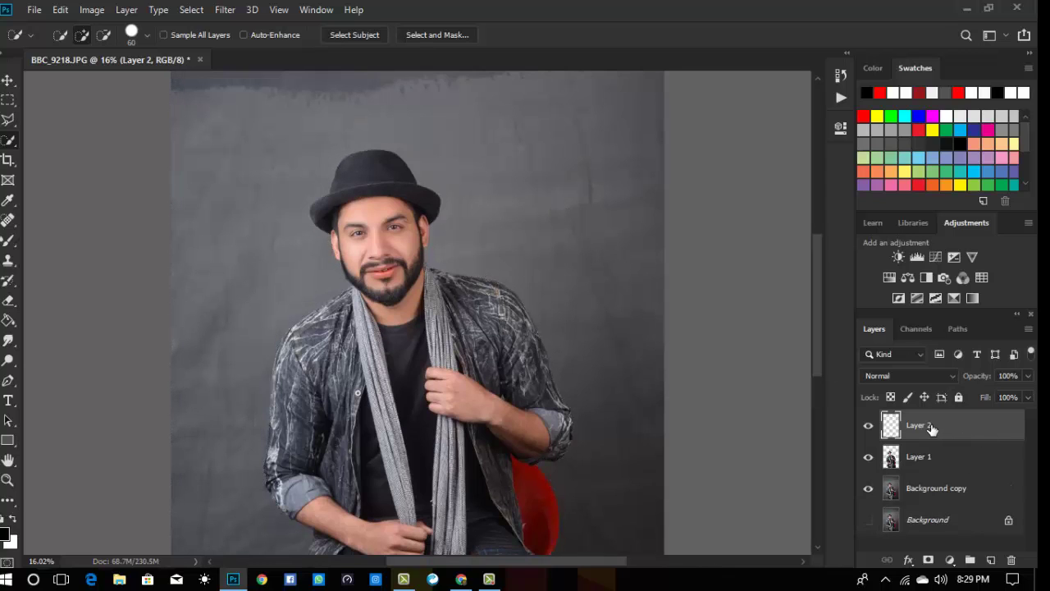
key("ctrl+z")
left_click(935, 466)
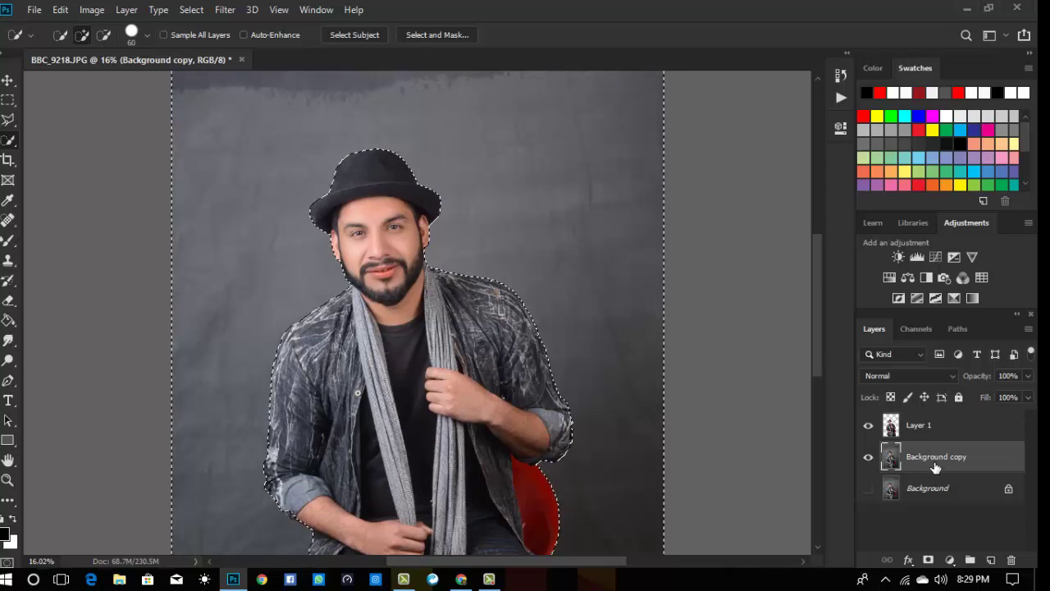
key("ctrl+j")
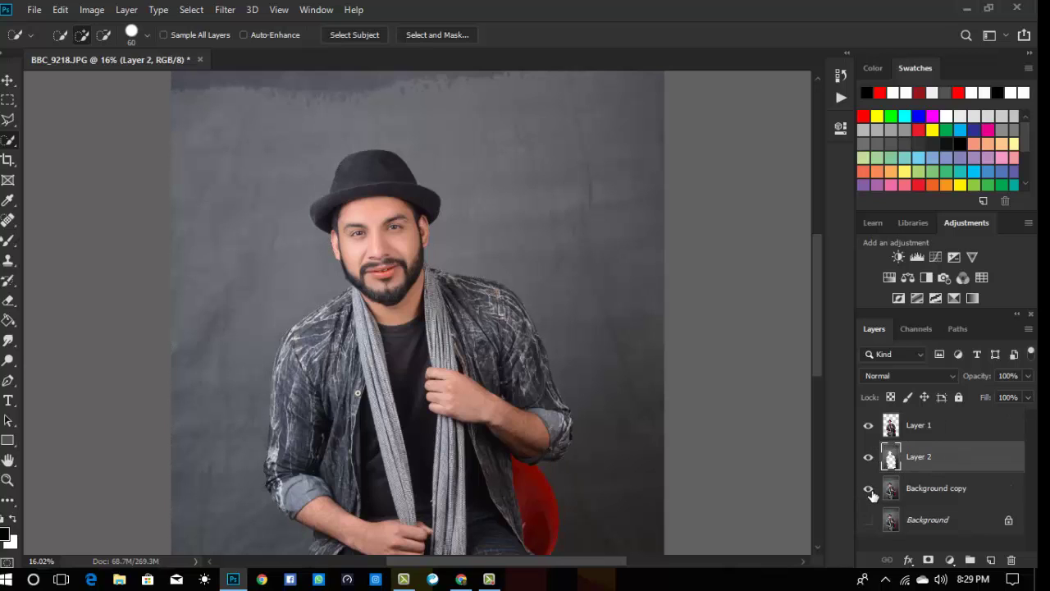
- Toggle the visibility of the layers to check the separated man and backdrop
left_click(868, 488)
left_click(868, 520)
left_click(869, 426)
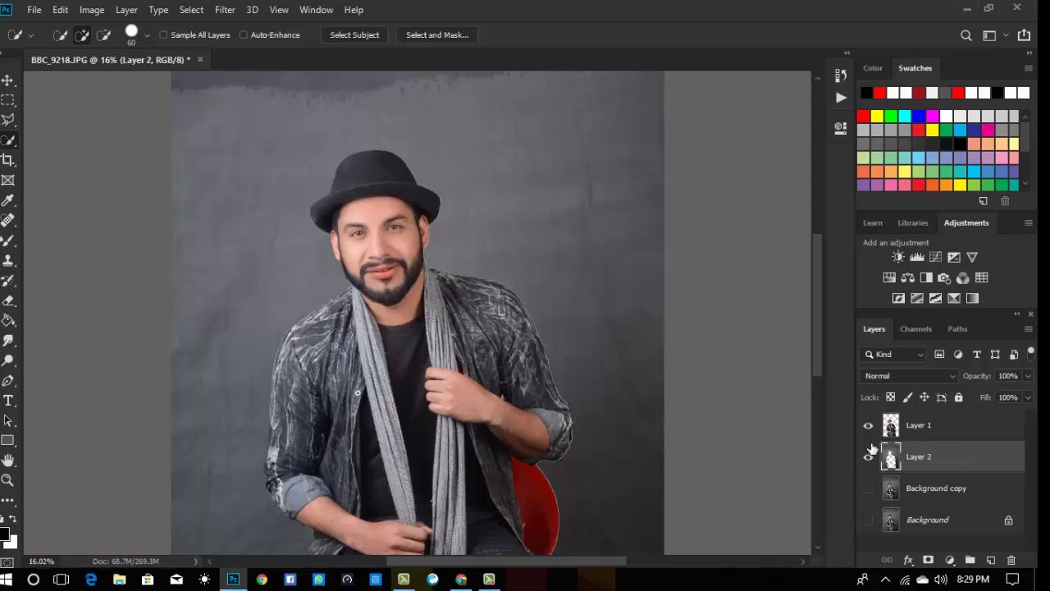
left_click(872, 461)
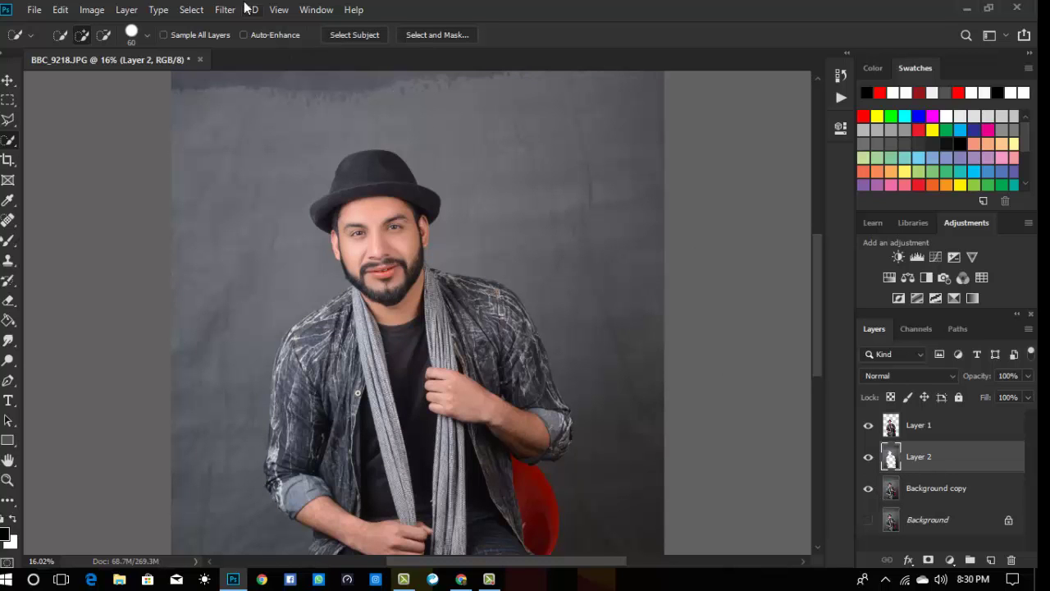
- Smooth the backdrop layer with a Gaussian Blur at an increased radius and check the whole portrait
scroll(484, 180, "up", 4)
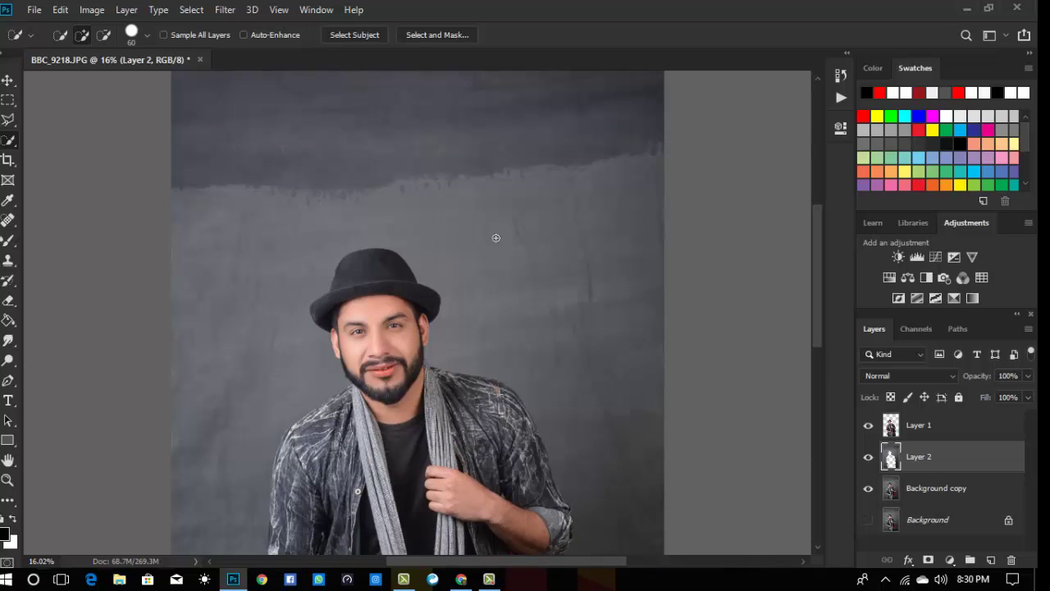
left_click(225, 10)
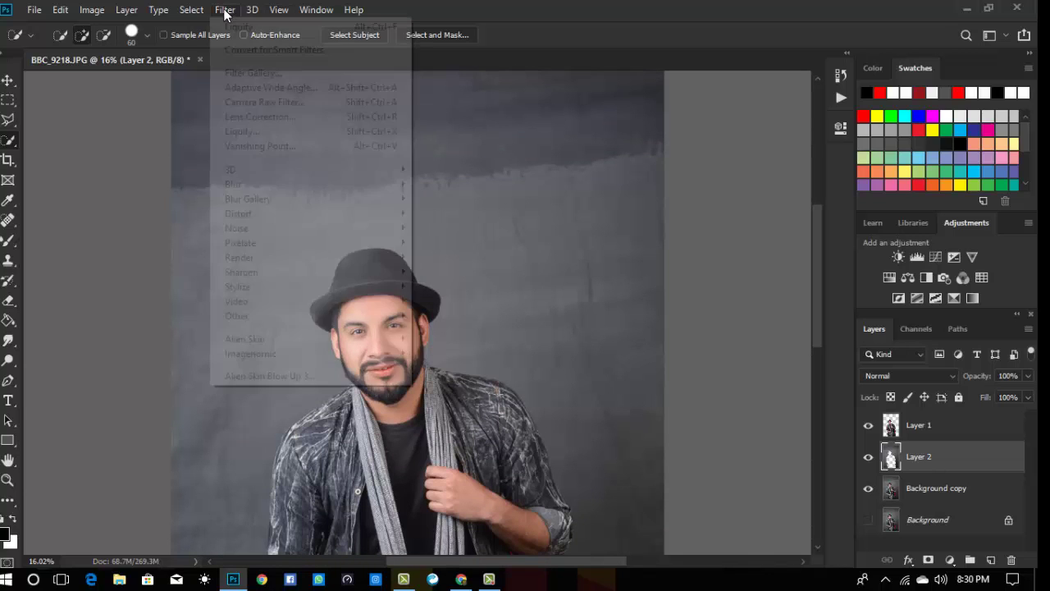
mouse_move(314, 186)
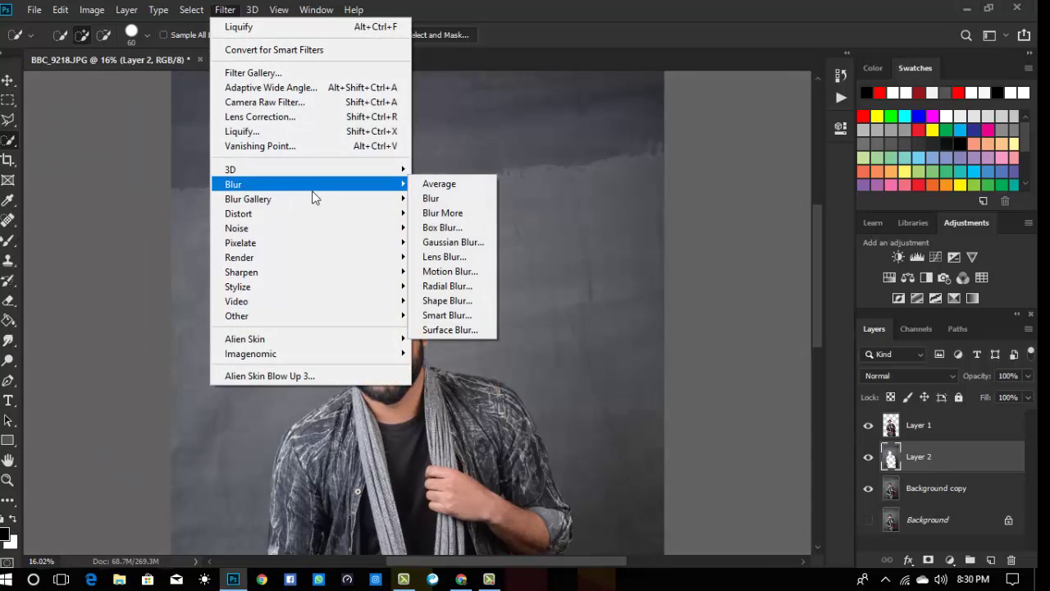
left_click(453, 242)
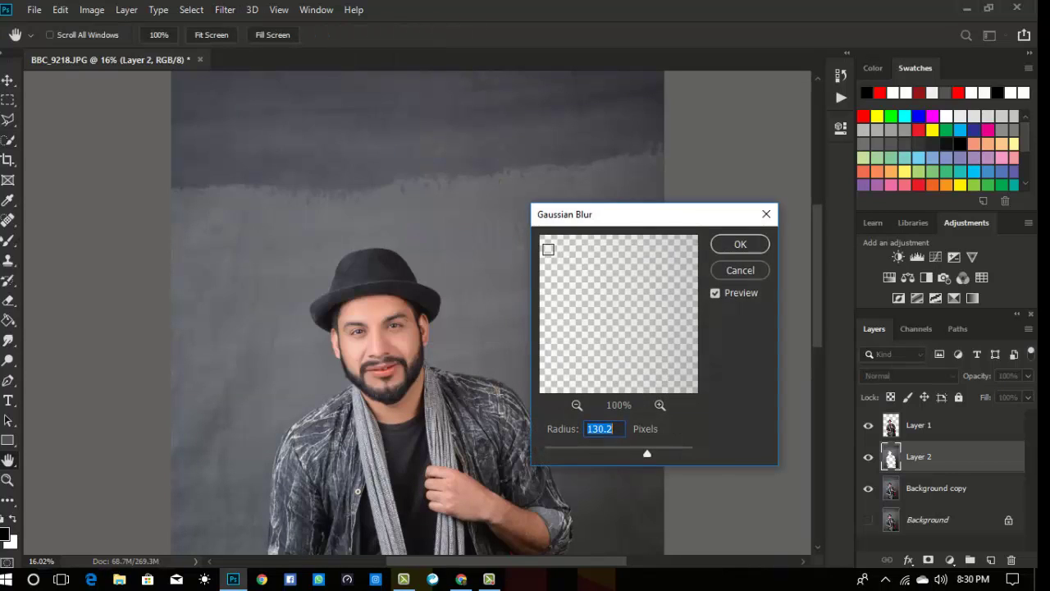
left_click_drag(651, 456, 660, 455)
left_click(726, 249)
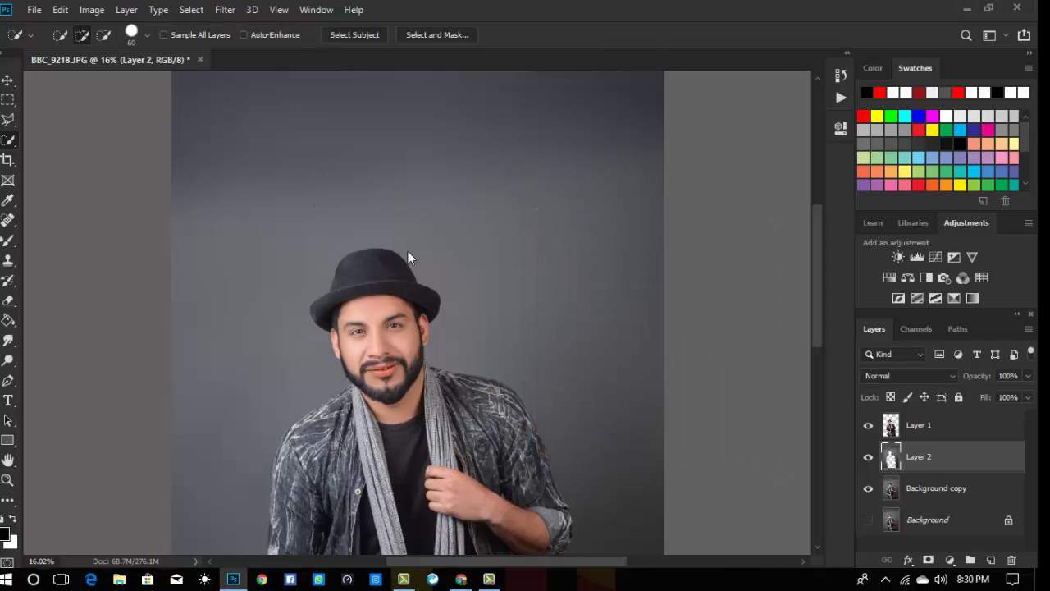
scroll(465, 243, "up", 4)
left_click(9, 481)
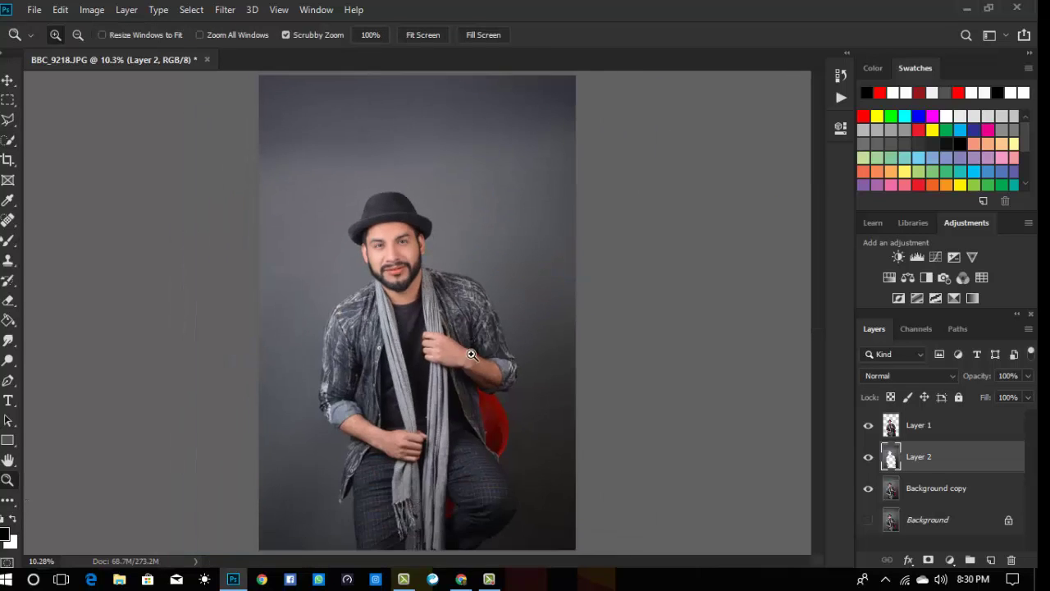
- Blend the backdrop layer around the man with the Mixer Brush at a size of 1700
left_click_drag(447, 246, 457, 307)
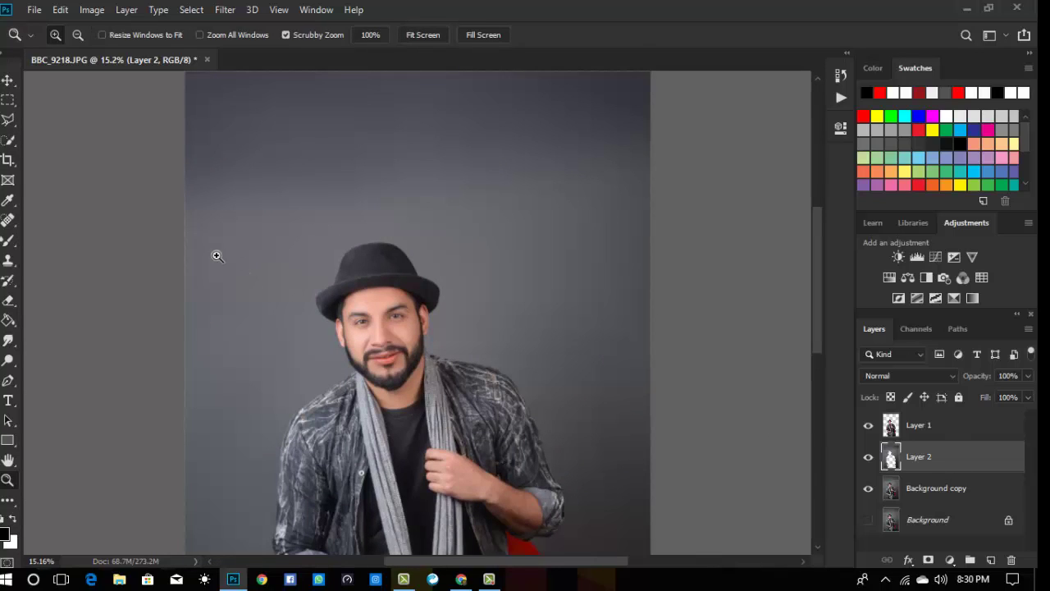
left_click(12, 243)
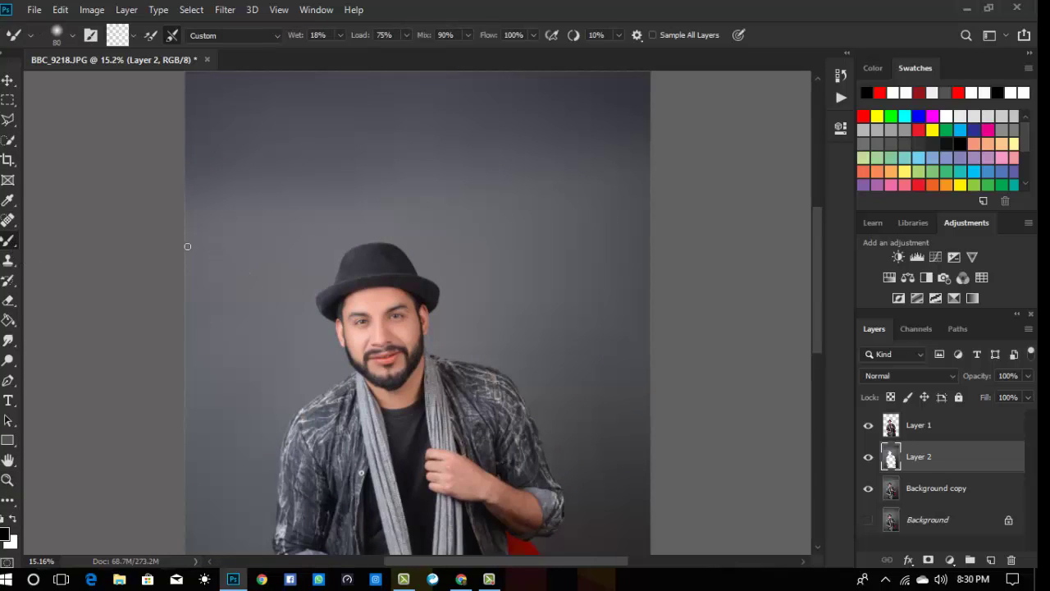
scroll(305, 309, "up", 3)
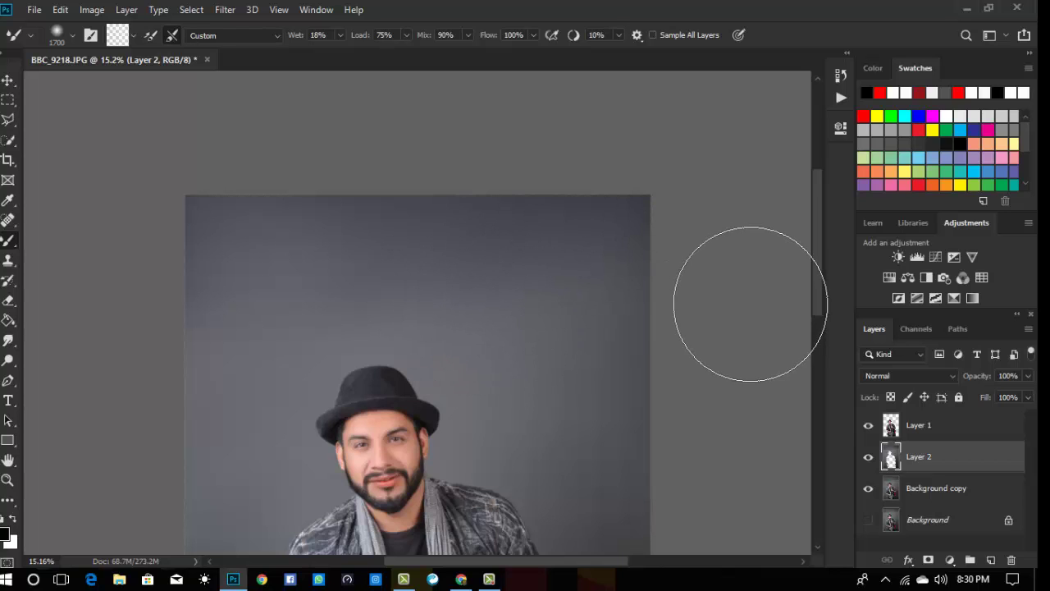
scroll(668, 336, "down", 2)
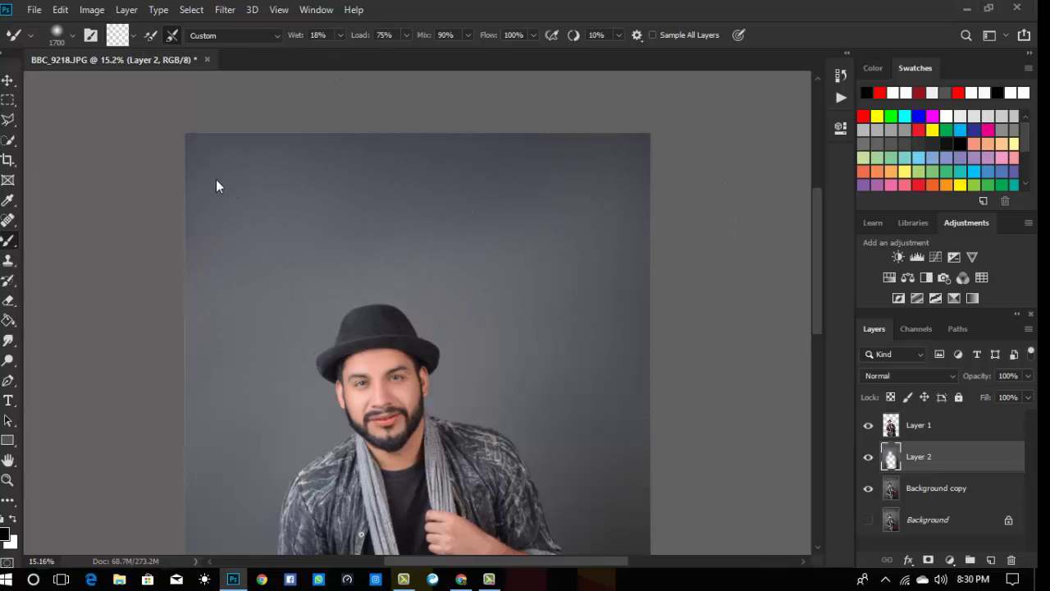
left_click(9, 481)
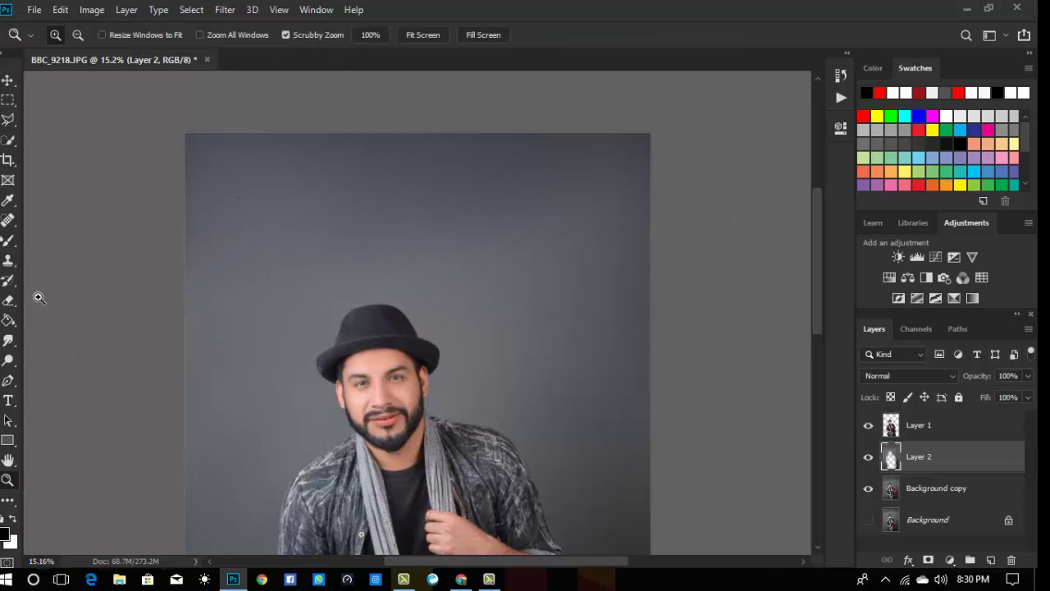
- Open the clock picture editician zone (25).jpg from the Desktop folder
left_click(8, 80)
left_click(35, 10)
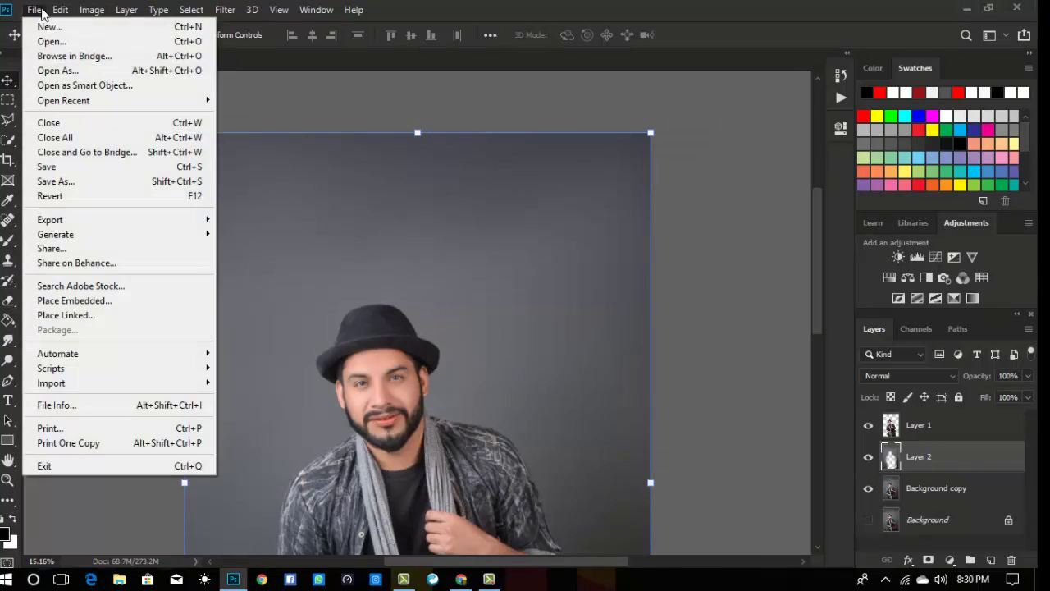
left_click(41, 39)
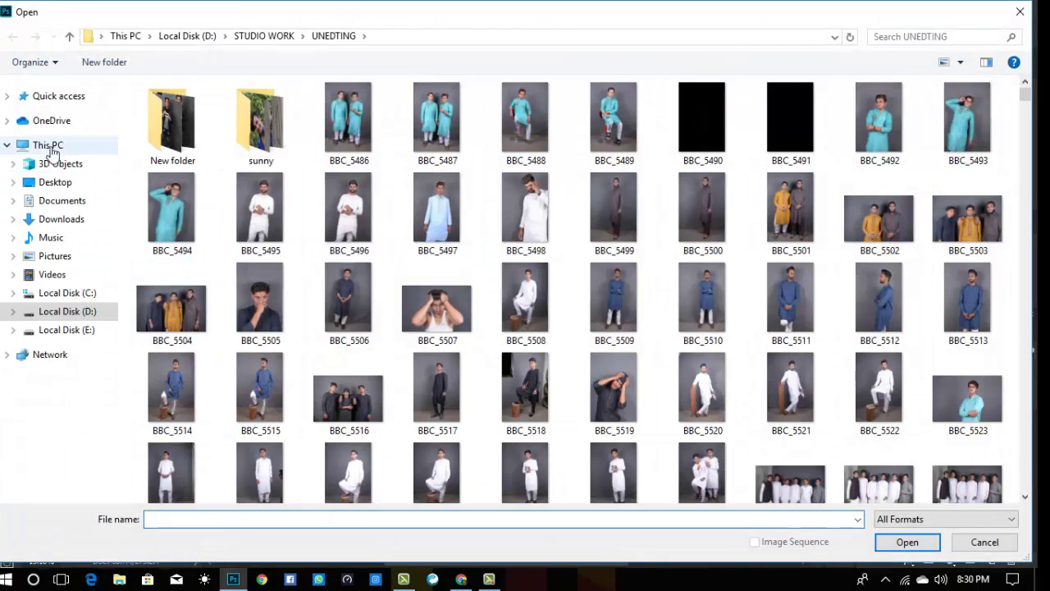
left_click(55, 183)
double_click(415, 126)
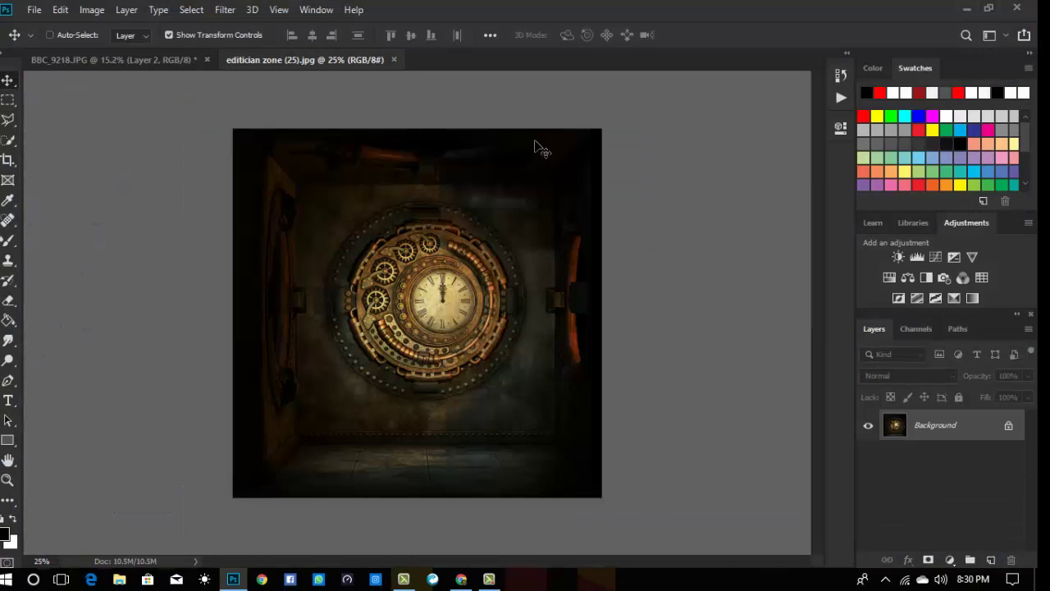
- Bring the clock picture into the BBC_9218 portrait beneath the cut-out man and enlarge it to about 335%
key("ctrl+a")
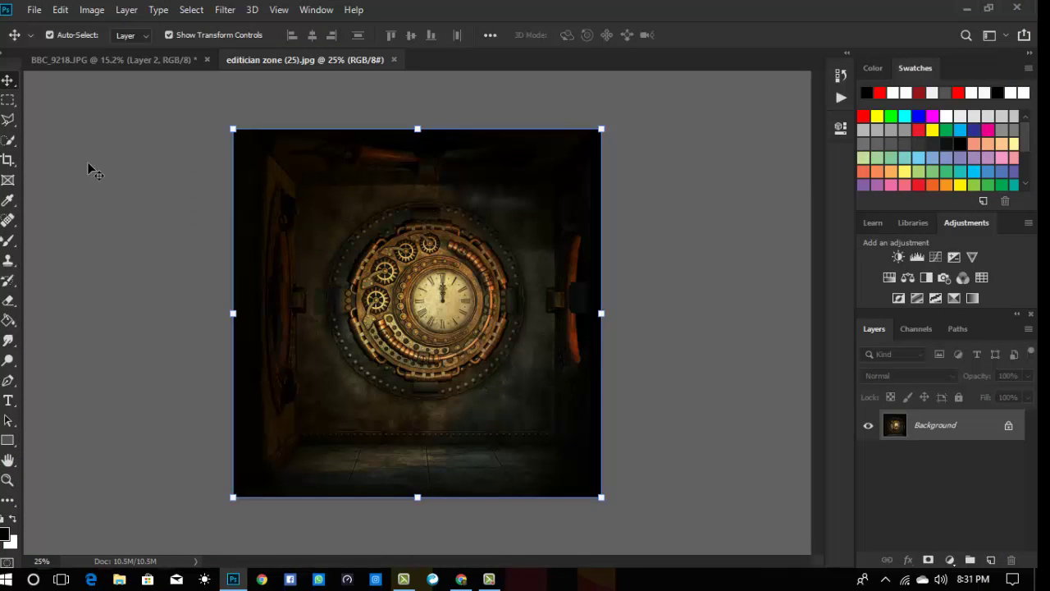
left_click_drag(416, 203, 285, 178)
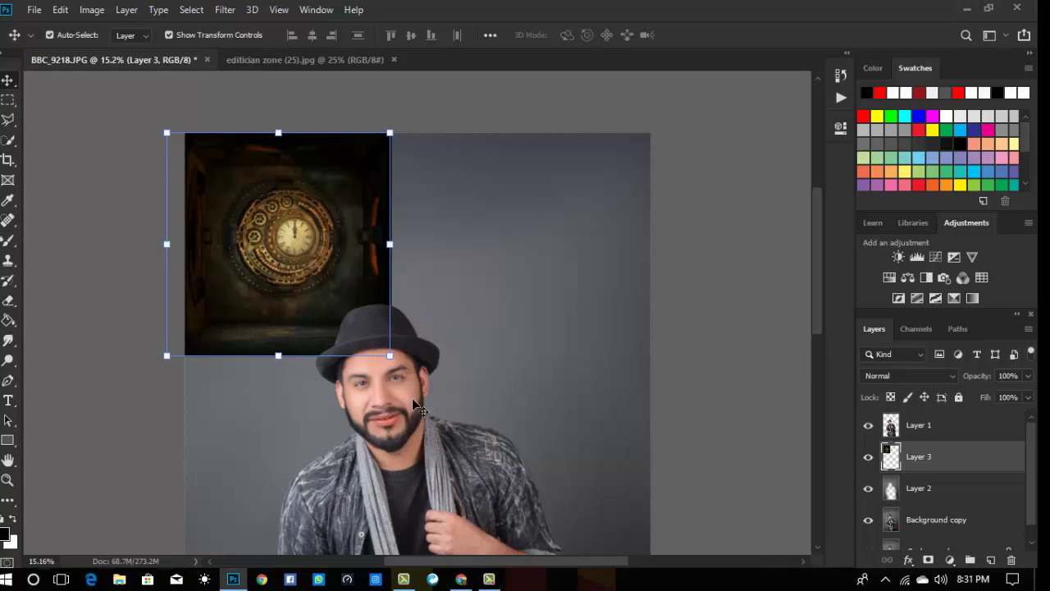
left_click_drag(389, 355, 624, 584)
scroll(611, 121, "up", 1)
left_click_drag(611, 121, 506, 146)
scroll(555, 131, "up", 5)
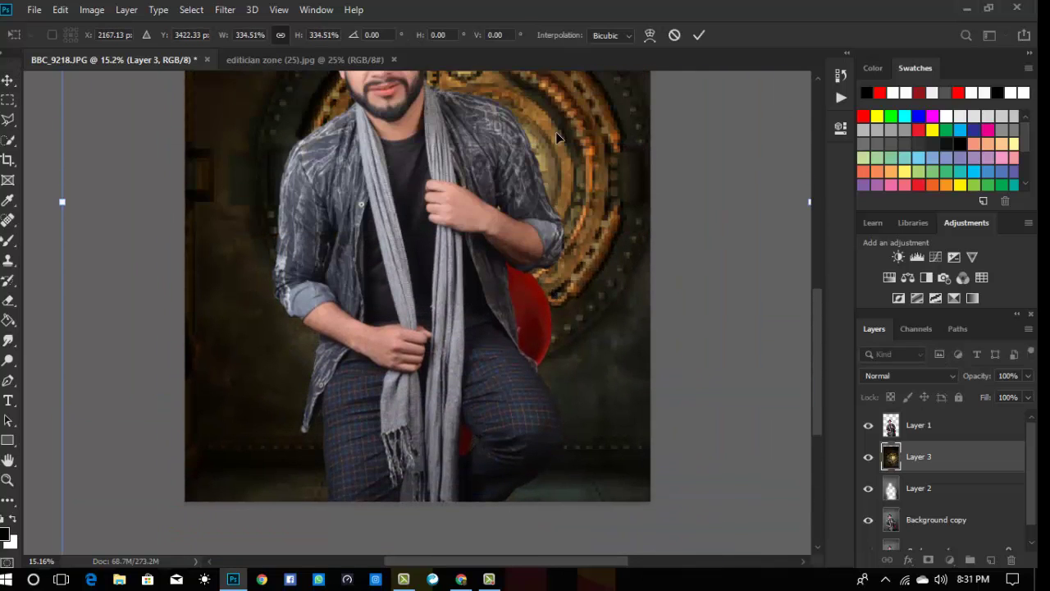
scroll(525, 181, "up", 3)
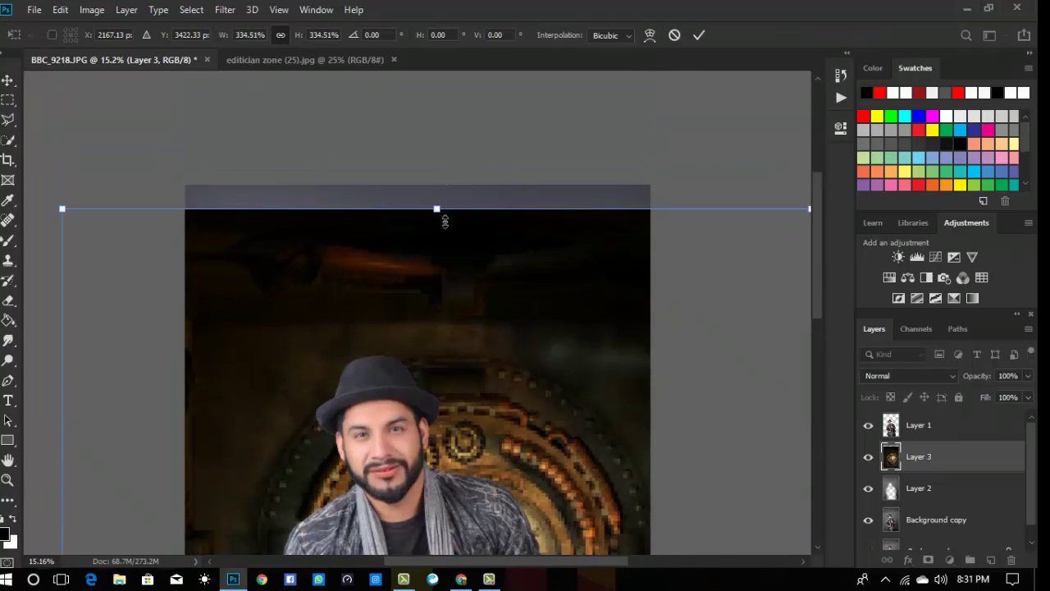
- Enlarge the clock layer to about 381% so it covers the whole backdrop, and position the clock behind the man's head and shoulders
left_click_drag(445, 219, 436, 106)
left_click_drag(485, 290, 493, 323)
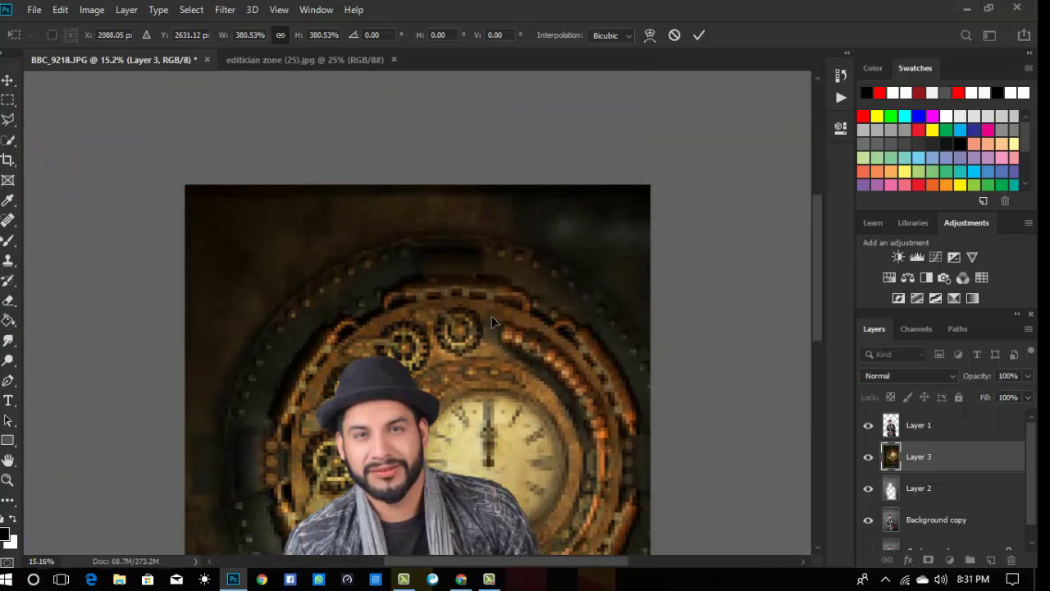
scroll(491, 316, "down", 10)
left_click_drag(586, 305, 590, 277)
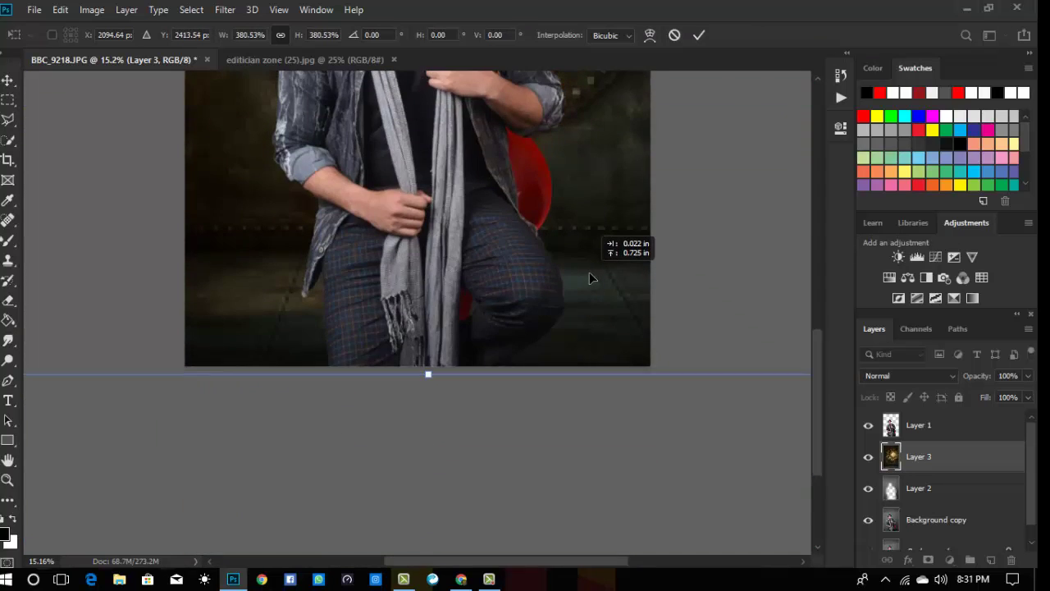
scroll(585, 276, "up", 9)
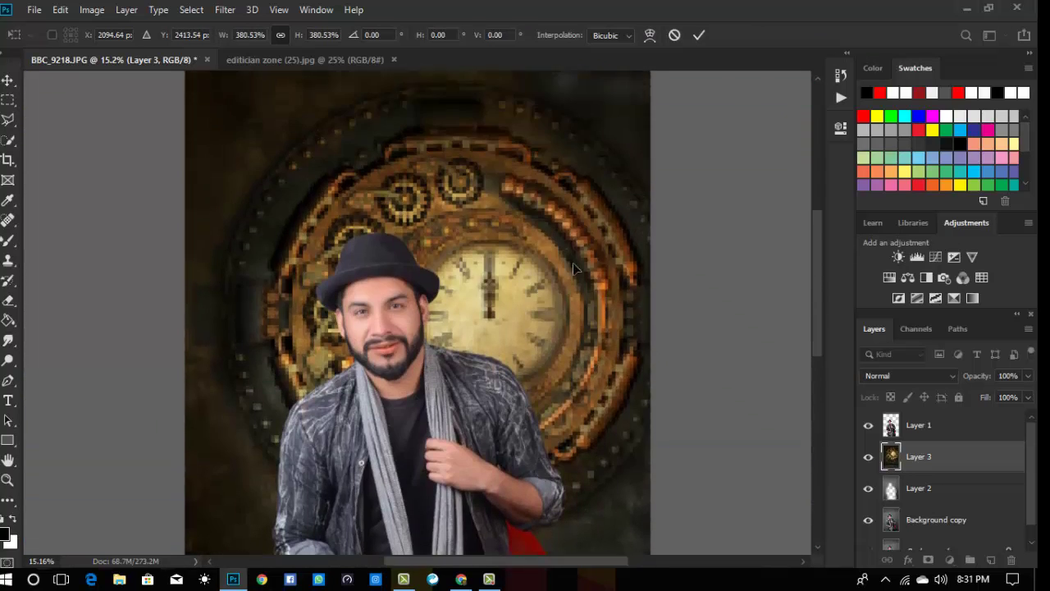
left_click_drag(561, 234, 544, 290)
scroll(567, 269, "up", 3)
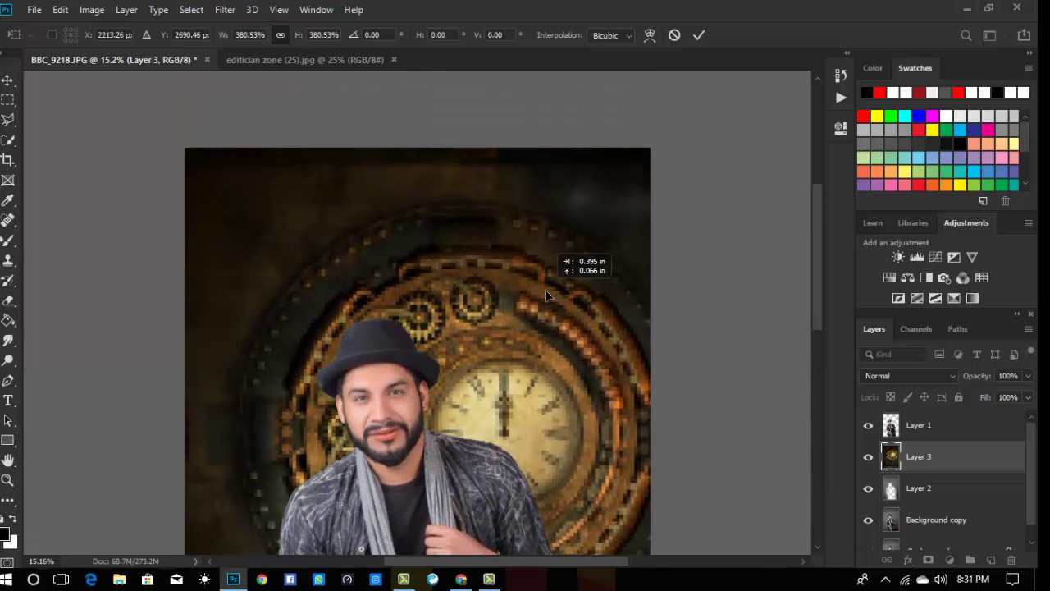
left_click(699, 36)
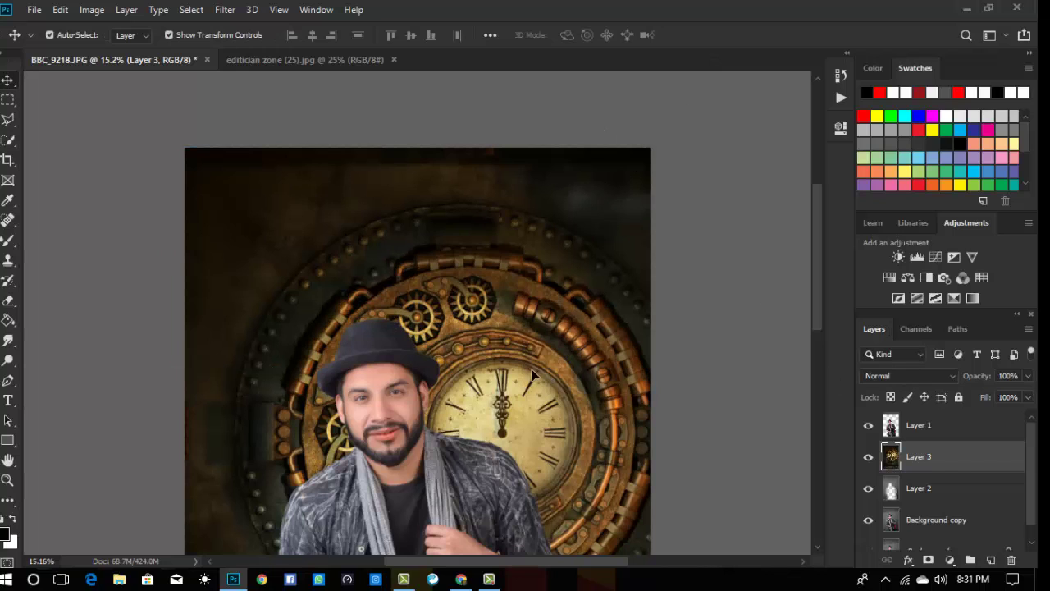
- Set the clock layer's blend mode to Soft Light and check the whole composite
left_click(895, 375)
left_click(891, 382)
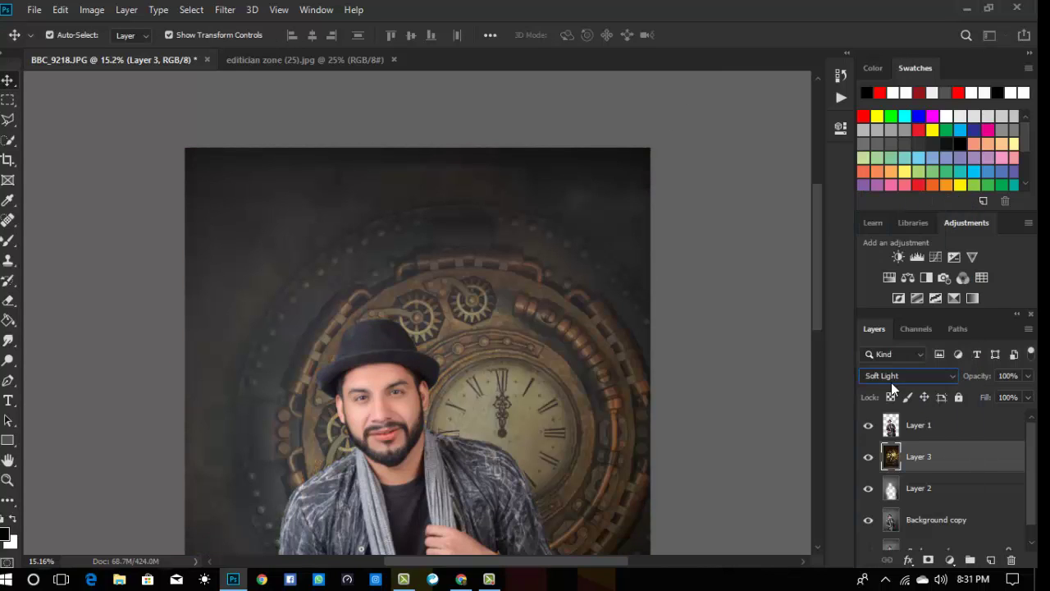
left_click(7, 480)
left_click(394, 374)
left_click(390, 376)
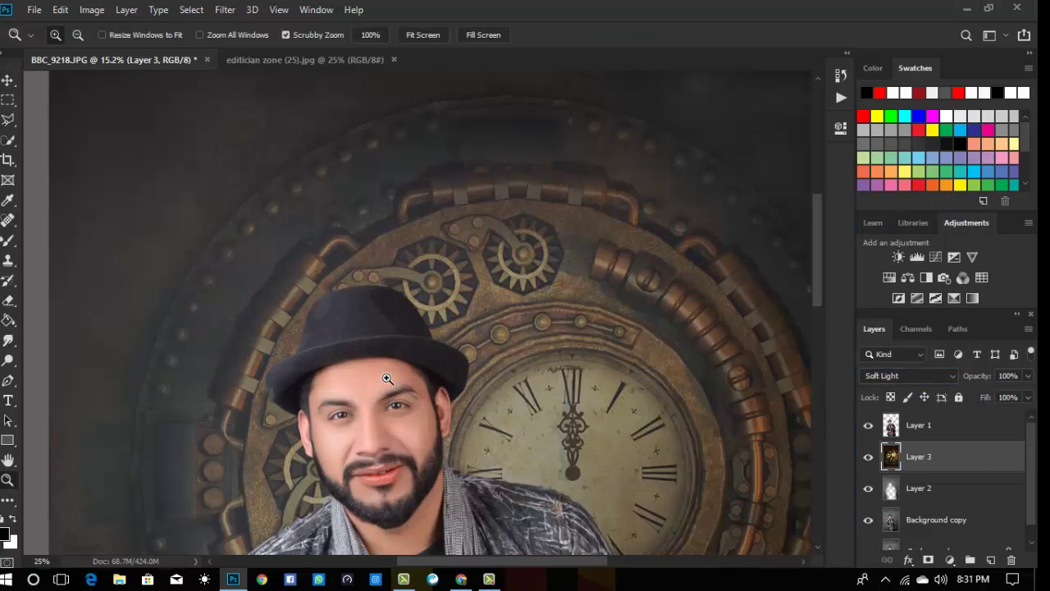
left_click(389, 376)
right_click(425, 368)
left_click(440, 375)
left_click_drag(493, 420, 447, 359)
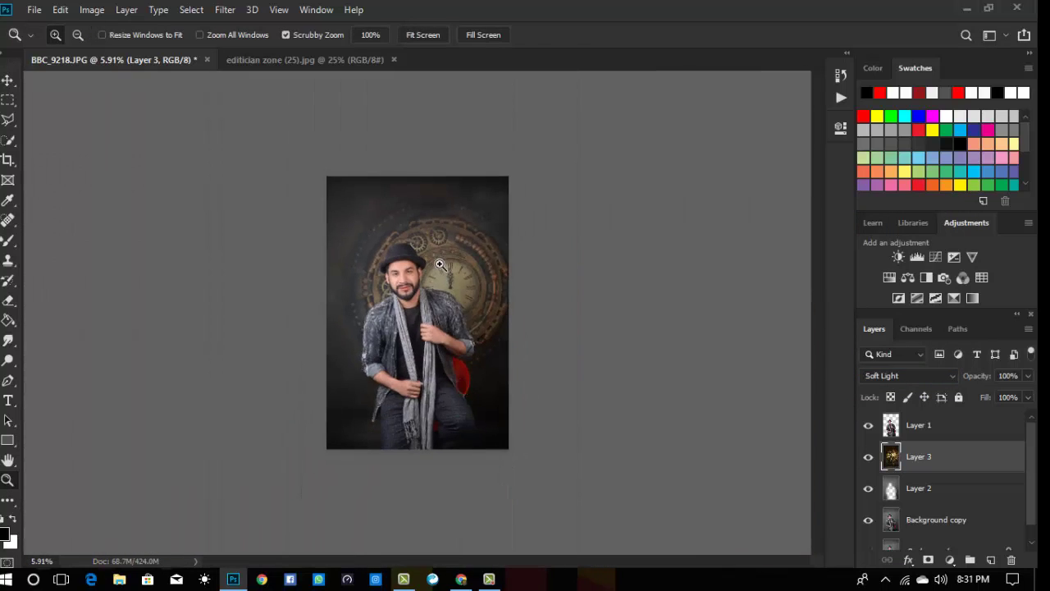
left_click_drag(438, 262, 461, 313)
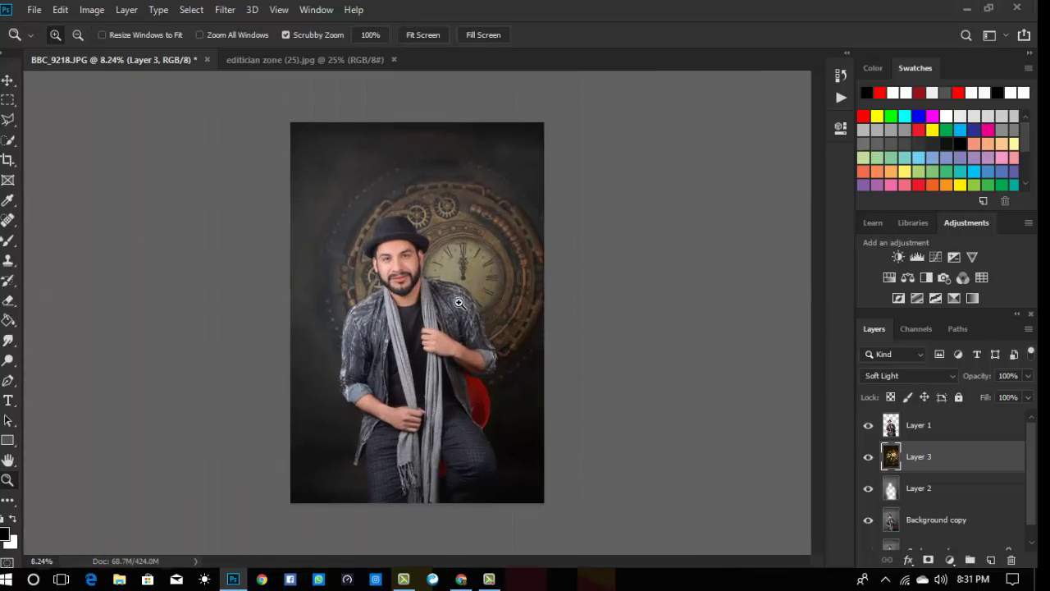